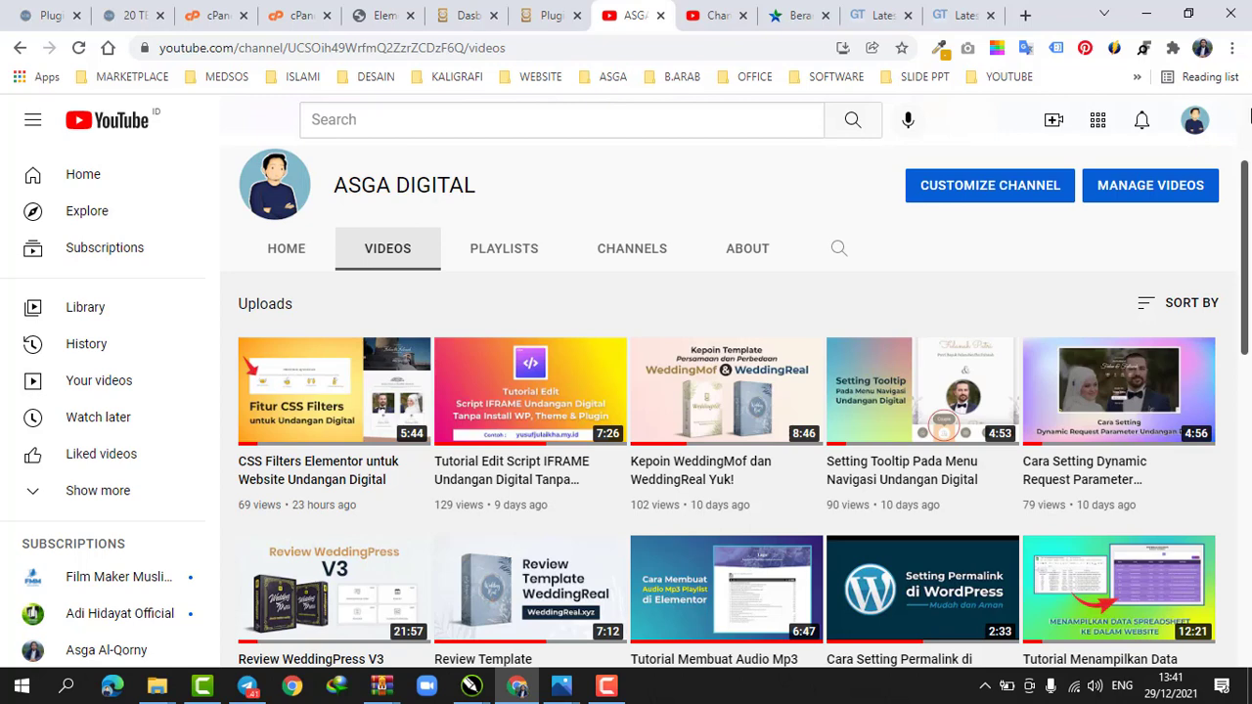
Scroll through the channel's list of uploaded videos
{"action": "scroll", "coordinate": [1249, 117], "scroll_direction": "up", "scroll_amount": 2}
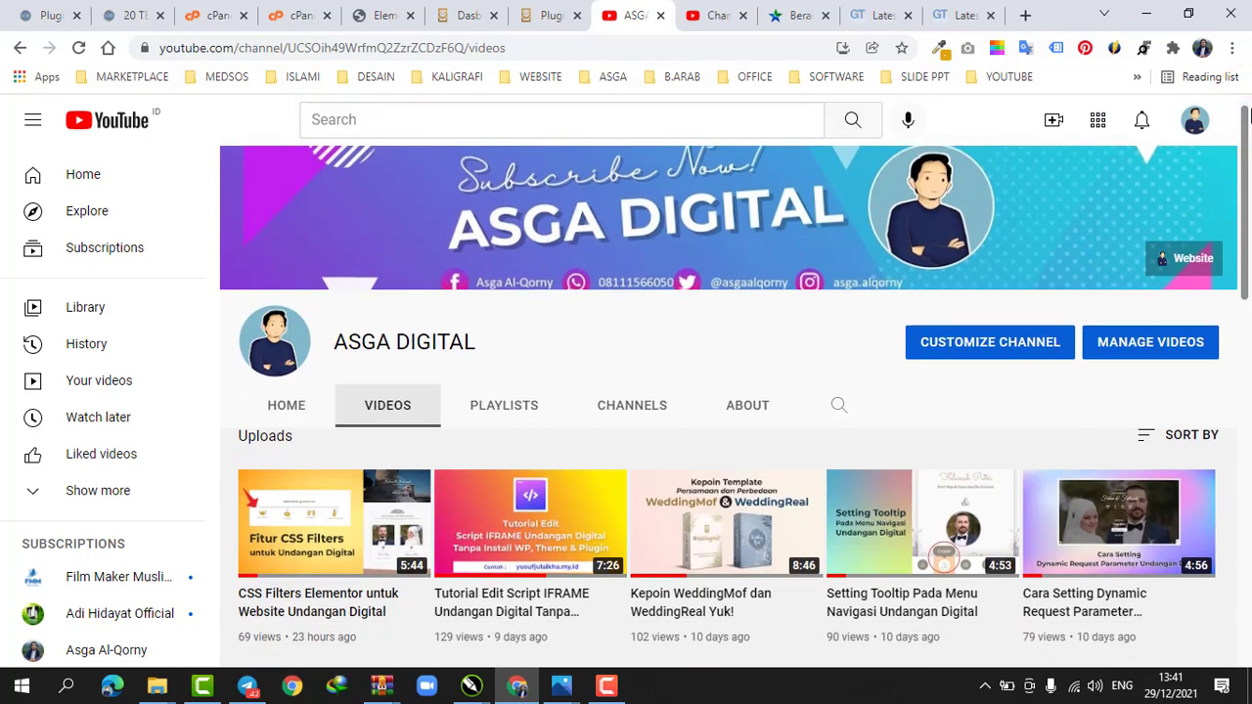
{"action": "scroll", "coordinate": [1249, 116], "scroll_direction": "down", "scroll_amount": 2}
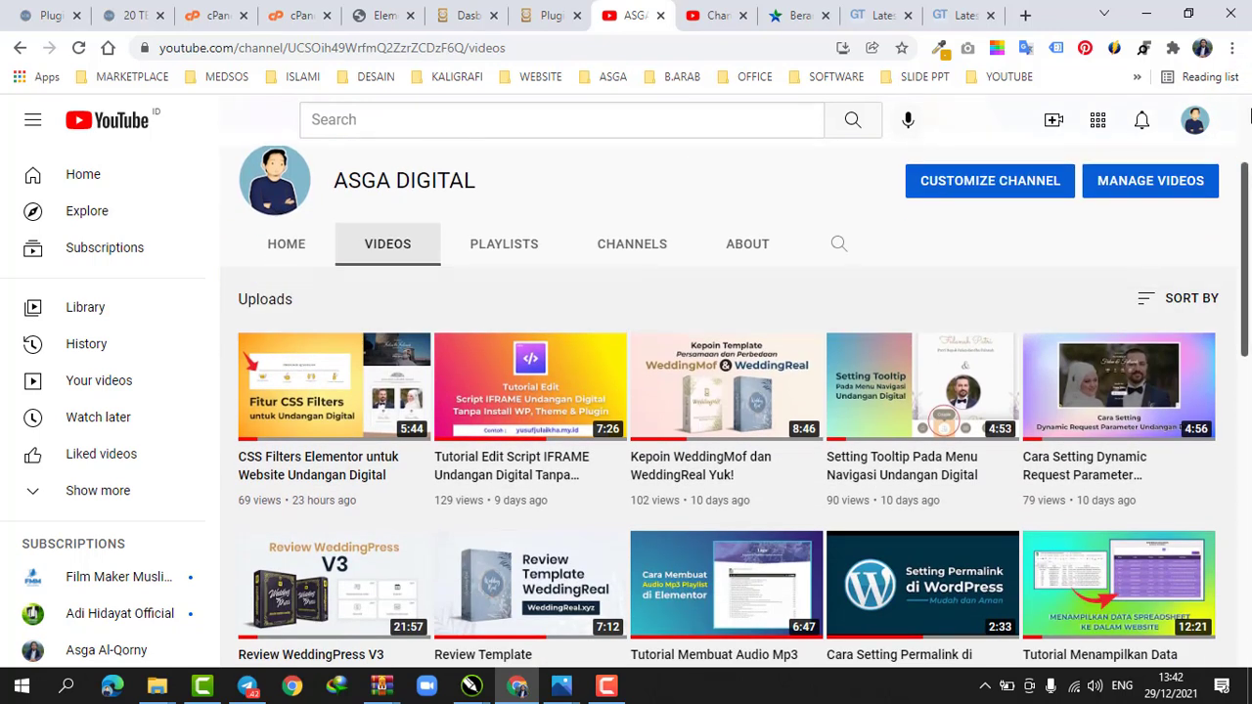
{"action": "scroll", "coordinate": [1249, 116], "scroll_direction": "down", "scroll_amount": 3}
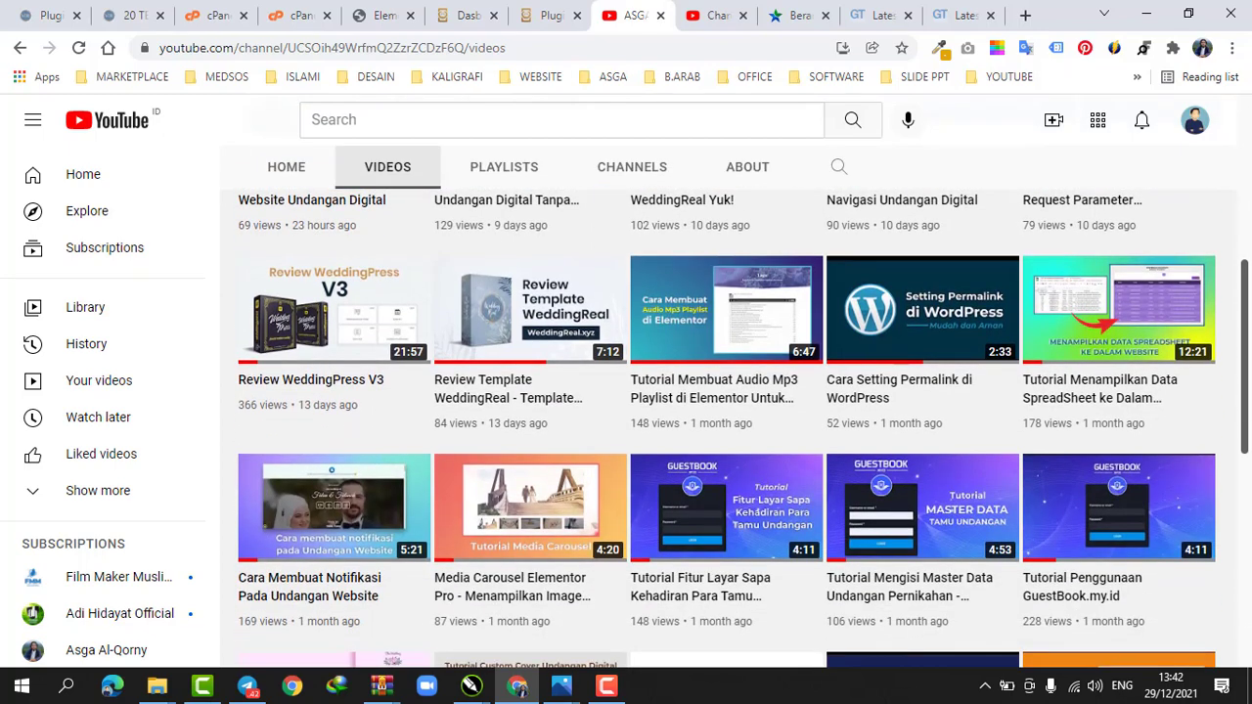
{"action": "scroll", "coordinate": [743, 430], "scroll_direction": "down", "scroll_amount": 4}
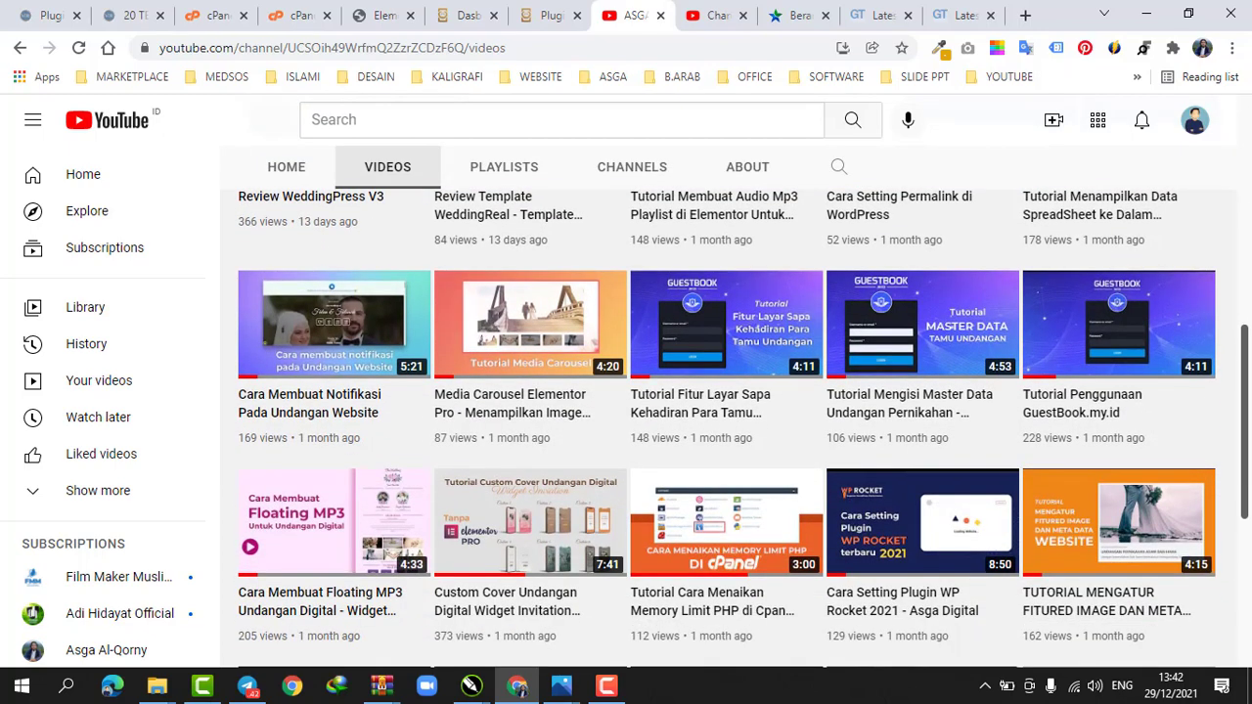
{"action": "scroll", "coordinate": [726, 429], "scroll_direction": "down", "scroll_amount": 2}
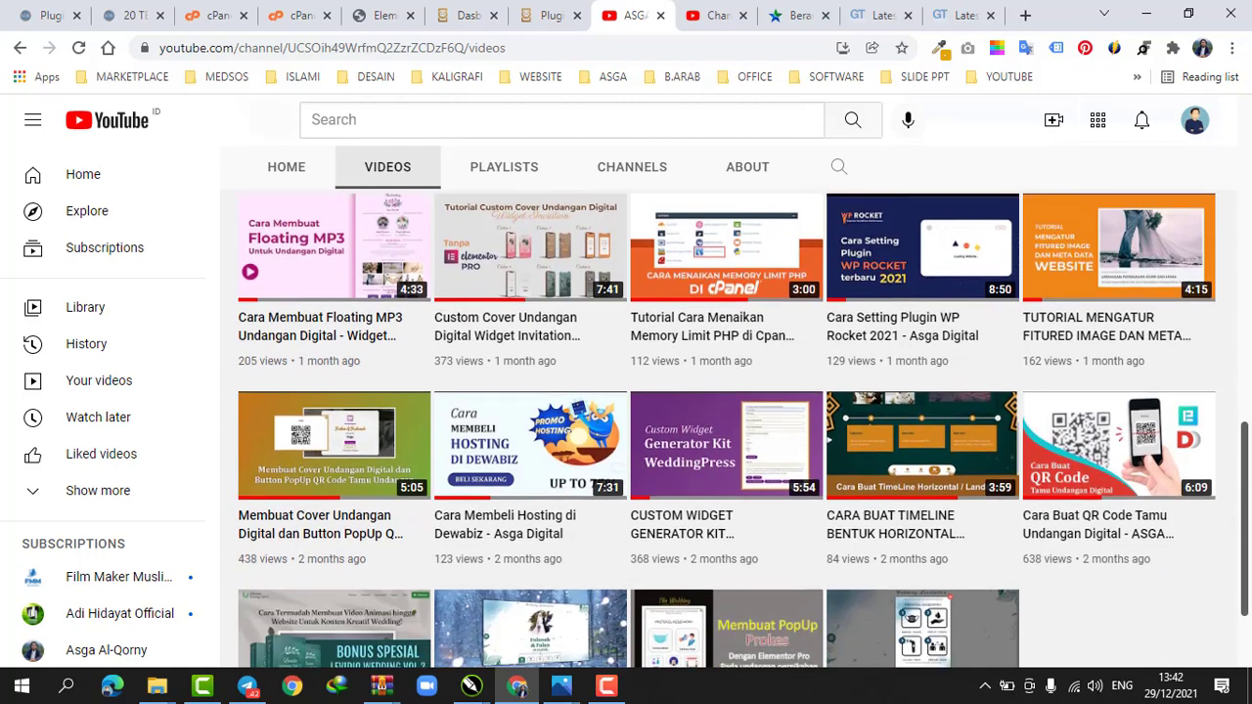
{"action": "scroll", "coordinate": [727, 429], "scroll_direction": "down", "scroll_amount": 1}
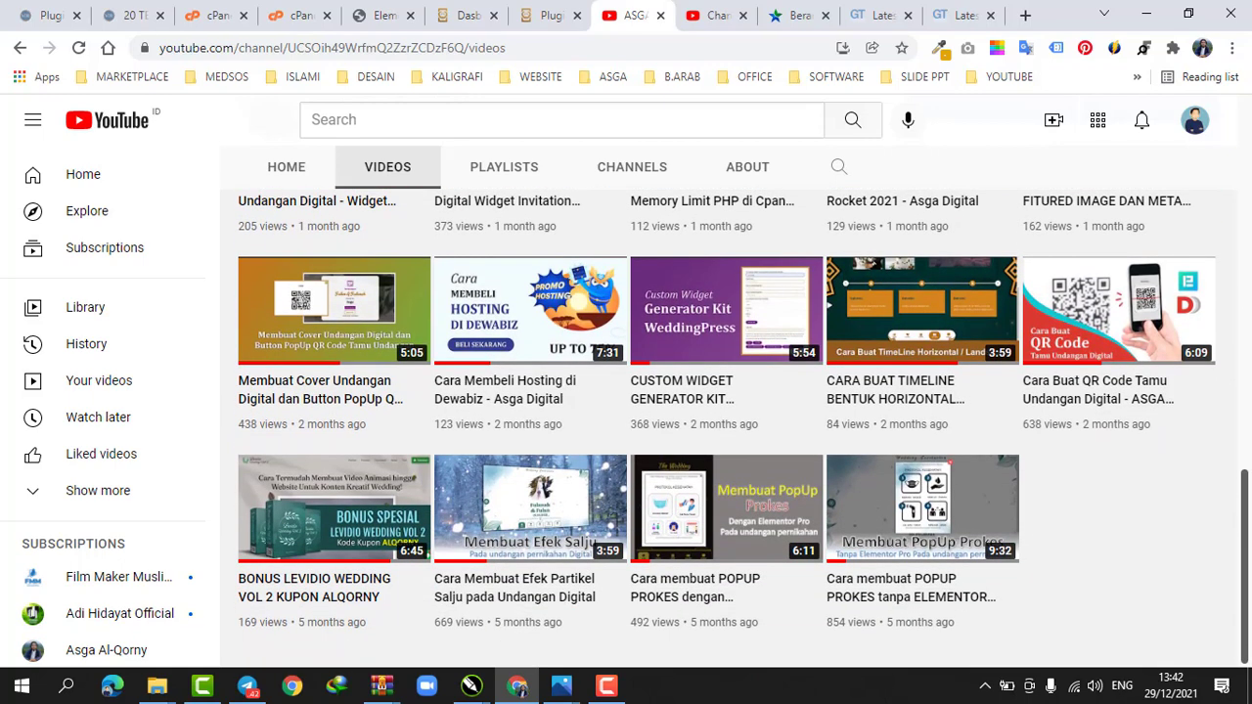
{"action": "scroll", "coordinate": [727, 429], "scroll_direction": "up", "scroll_amount": 3}
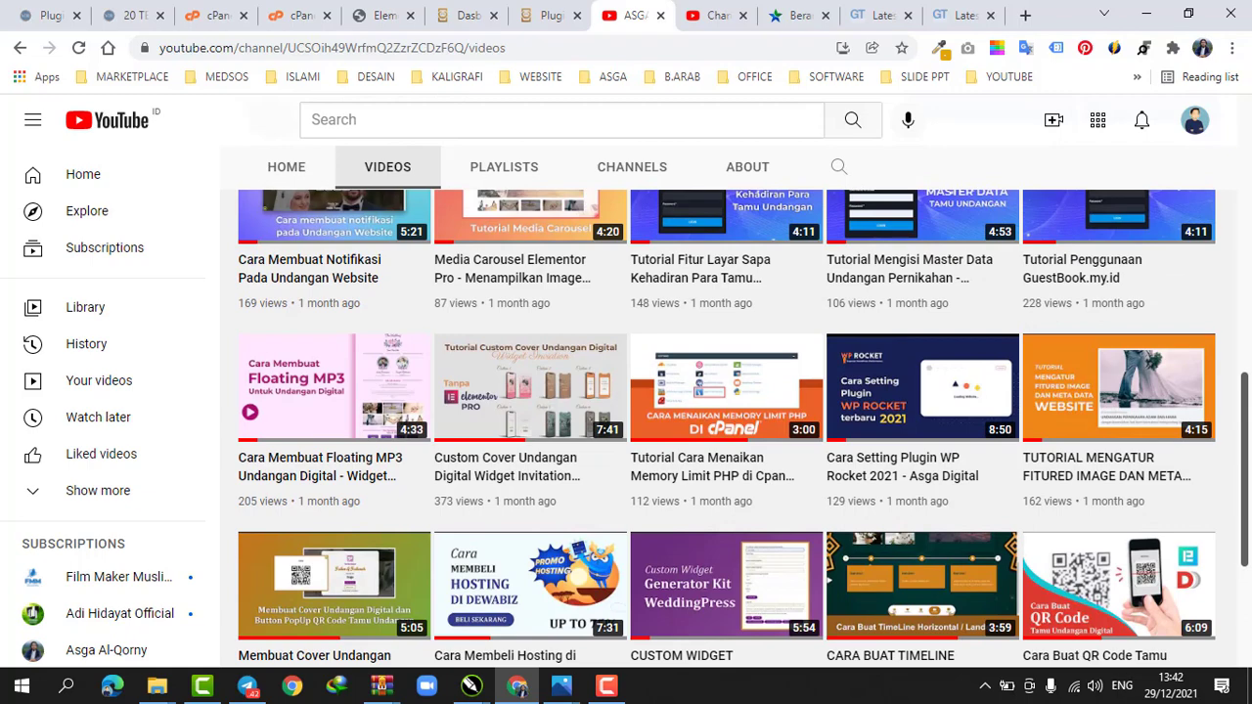
{"action": "scroll", "coordinate": [727, 429], "scroll_direction": "up", "scroll_amount": 4}
{"action": "scroll", "coordinate": [727, 430], "scroll_direction": "up", "scroll_amount": 3}
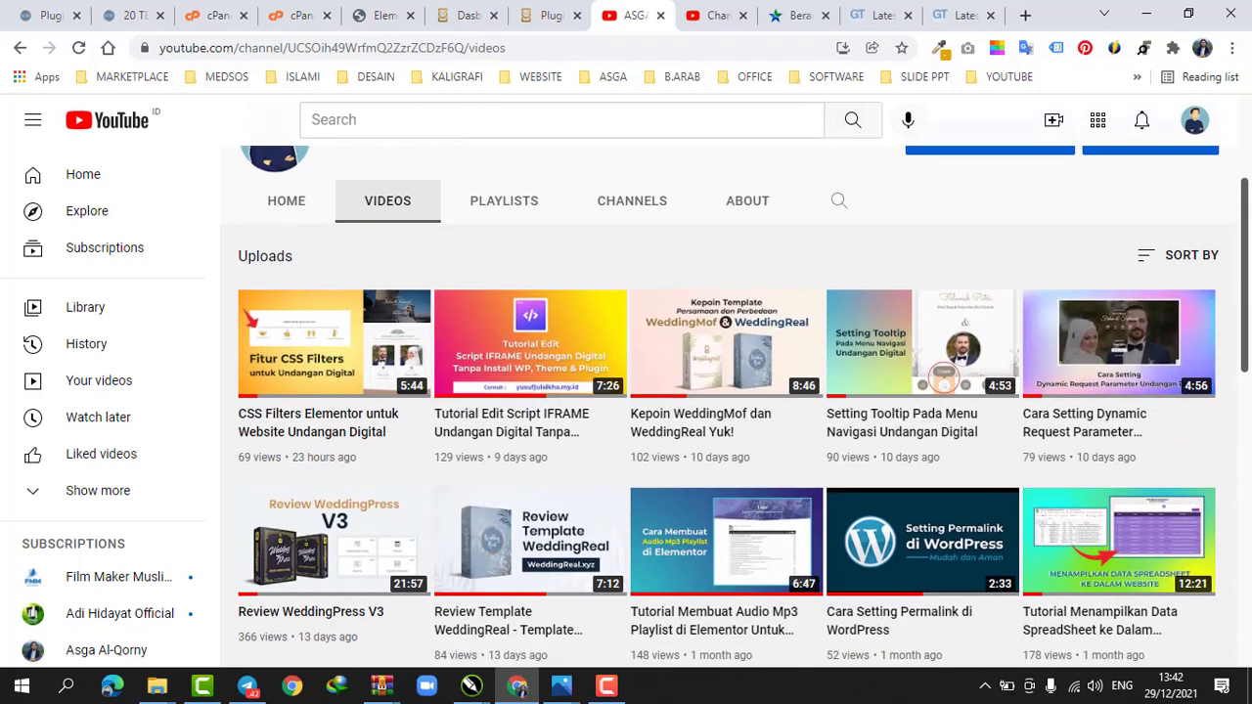
{"action": "scroll", "coordinate": [1248, 119], "scroll_direction": "up", "scroll_amount": 2}
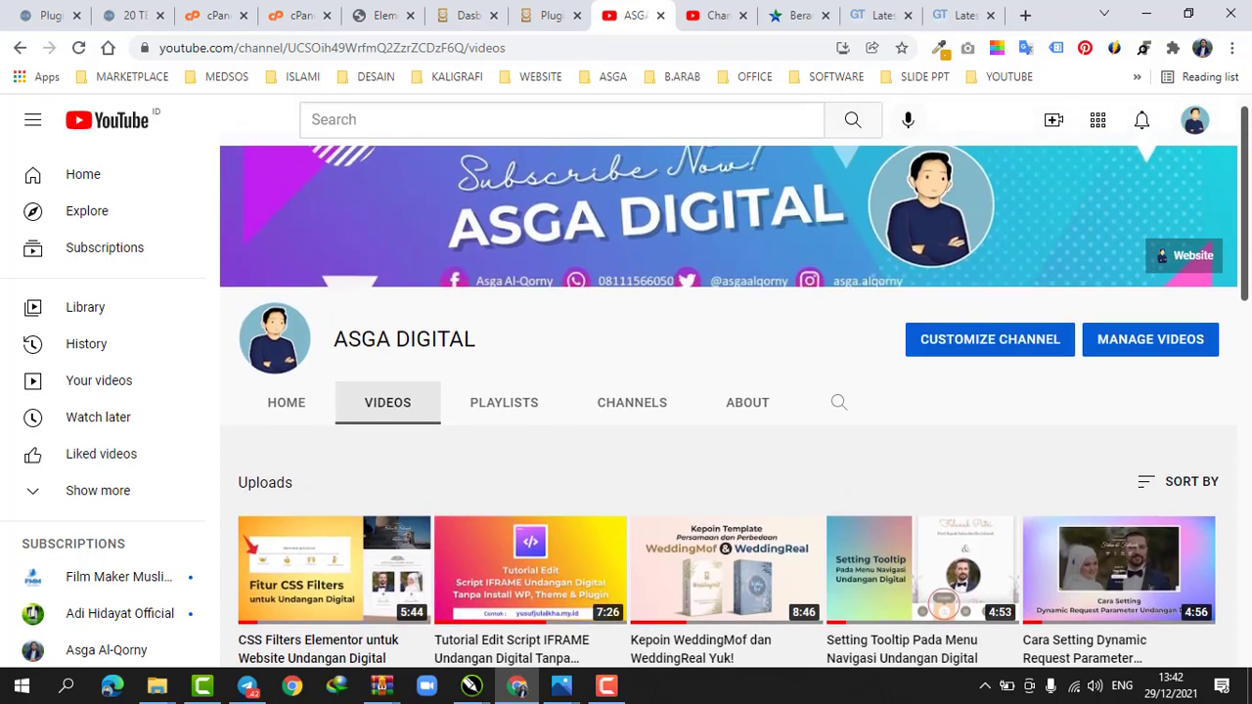
Open the WeddingPress WooCommerce settings page from the WordPress dashboard
{"action": "left_click", "coordinate": [379, 14]}
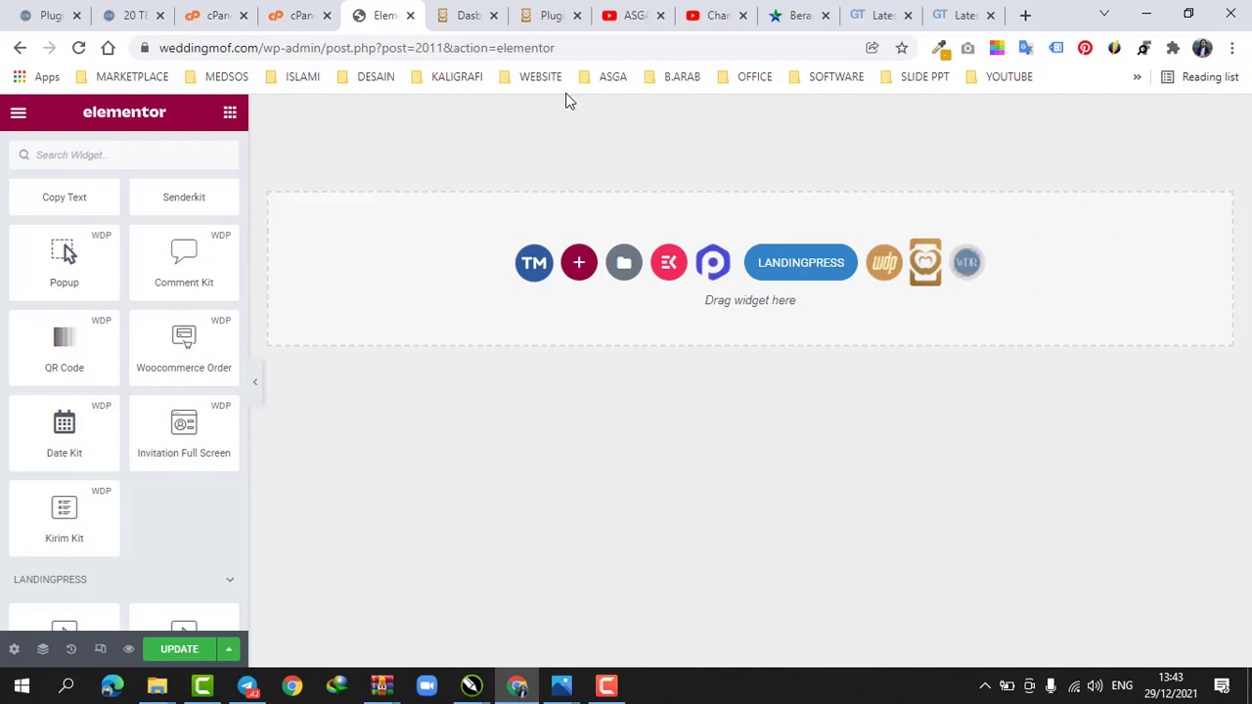
{"action": "left_click", "coordinate": [470, 9]}
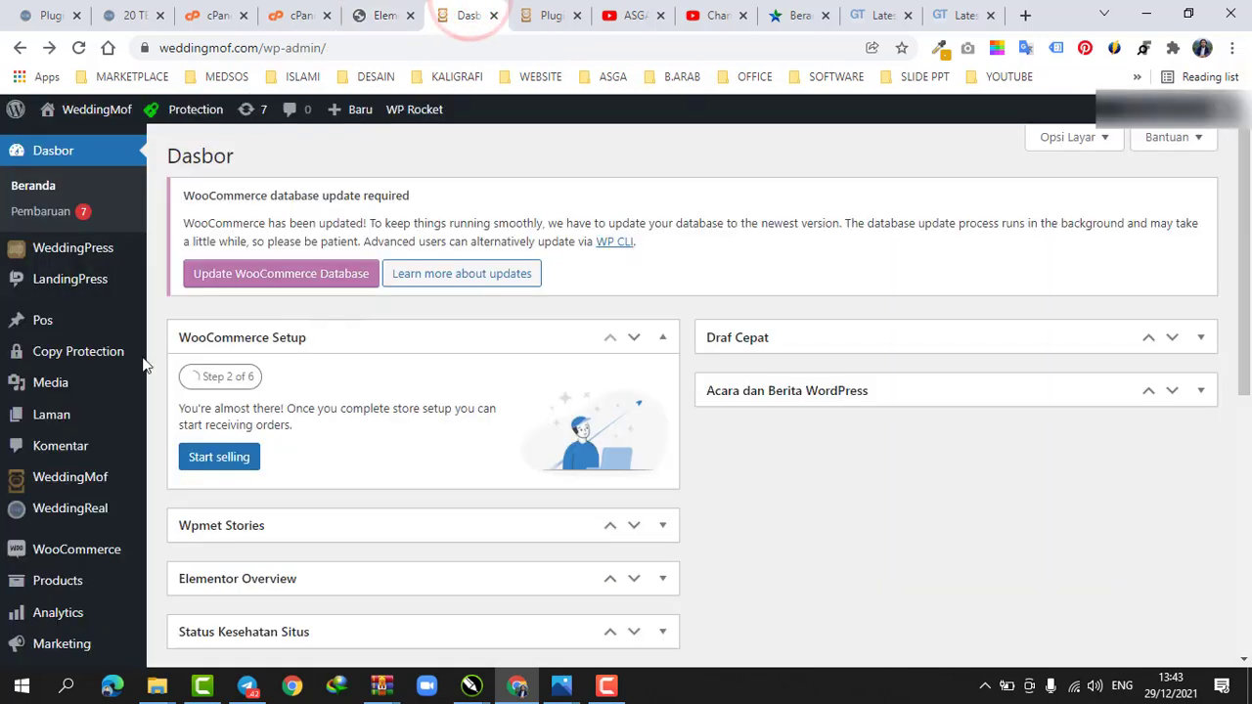
{"action": "mouse_move", "coordinate": [85, 284]}
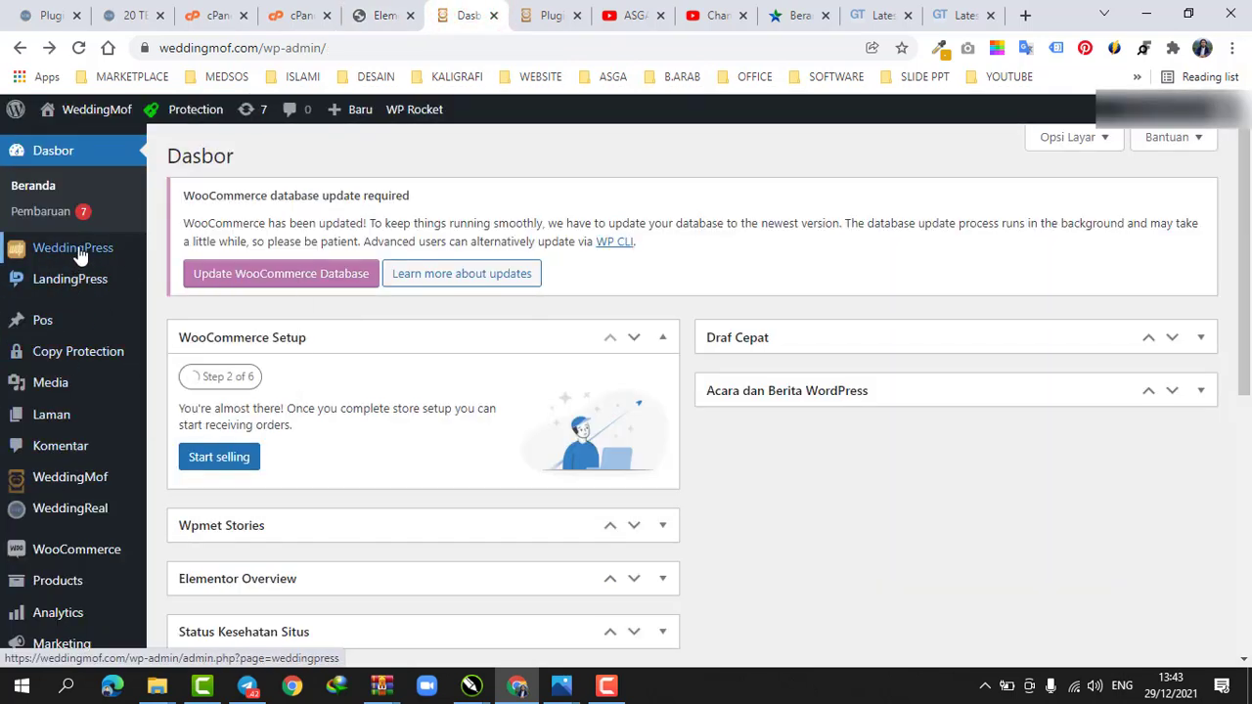
{"action": "mouse_move", "coordinate": [73, 250]}
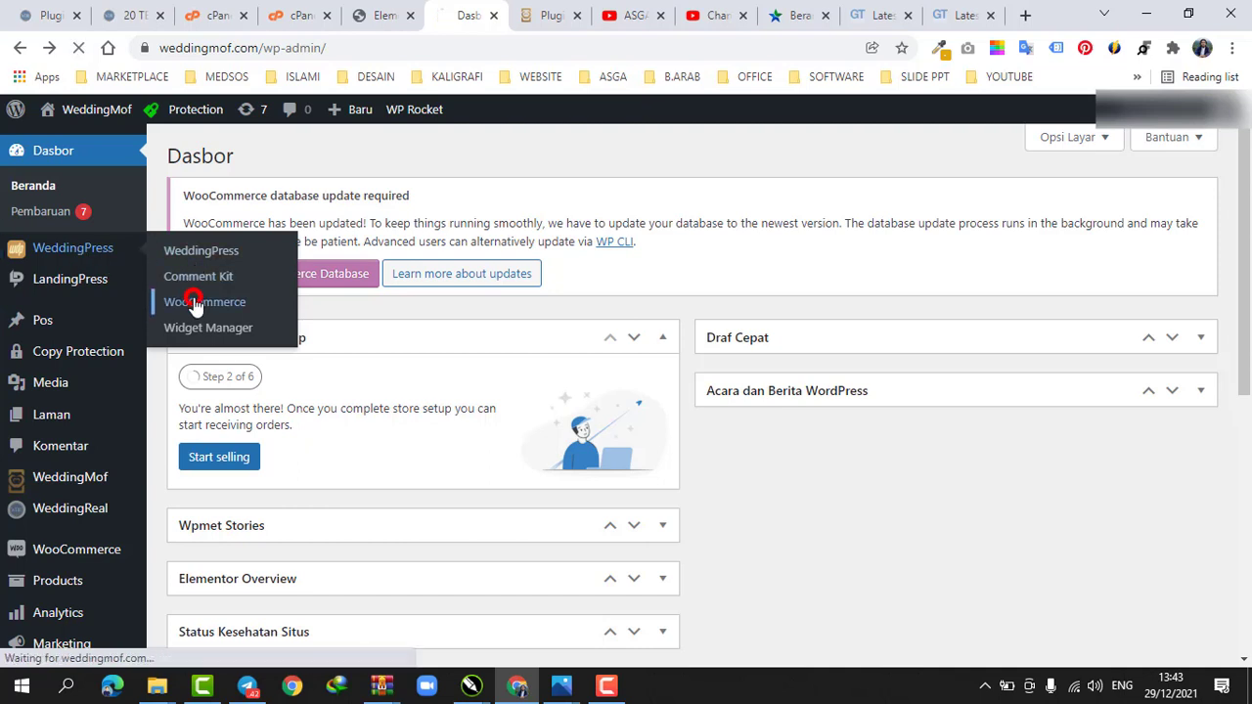
{"action": "left_click", "coordinate": [232, 301]}
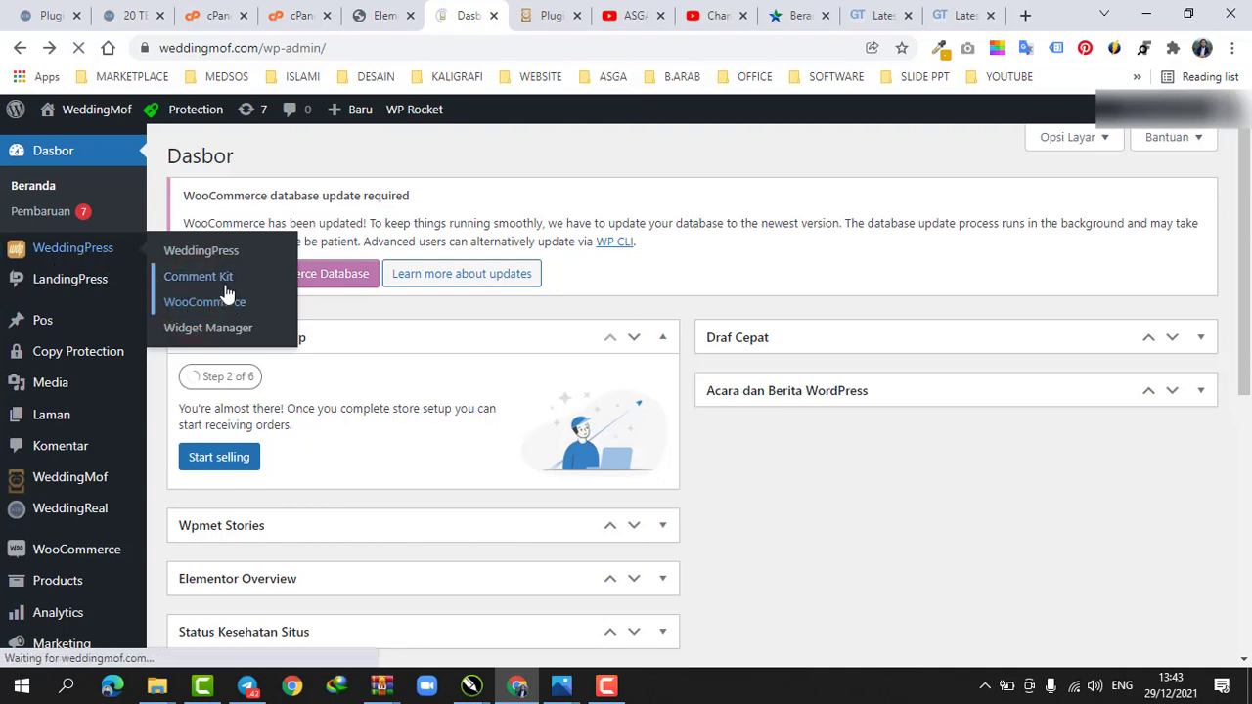
Review the WhatsApp checkout options, highlighting the Button Text value
{"action": "scroll", "coordinate": [414, 327], "scroll_direction": "down", "scroll_amount": 2}
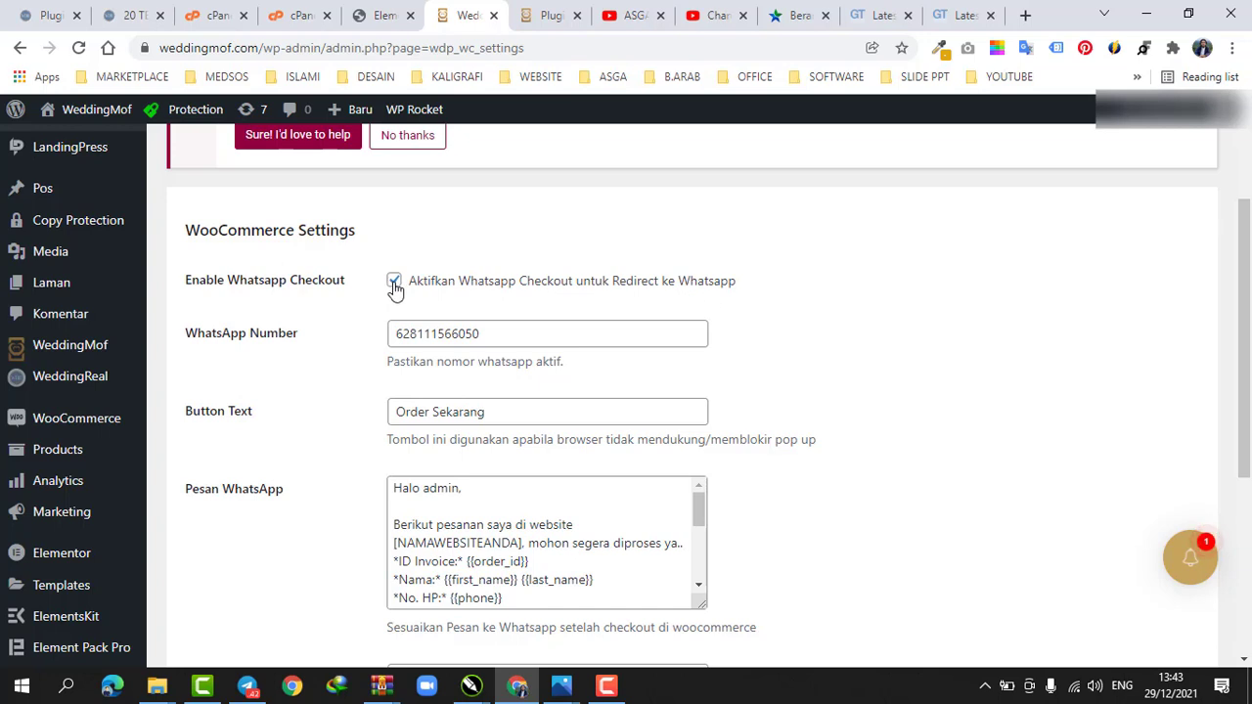
{"action": "scroll", "coordinate": [401, 290], "scroll_direction": "down", "scroll_amount": 1}
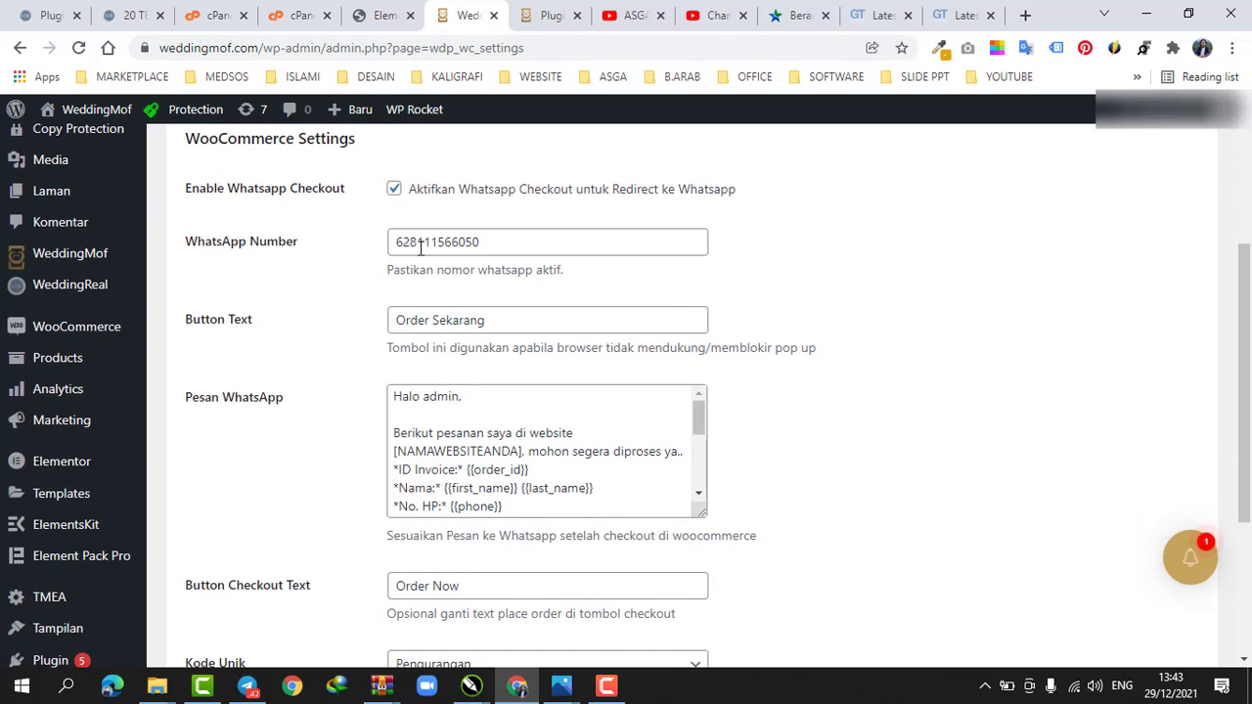
{"action": "scroll", "coordinate": [420, 247], "scroll_direction": "down", "scroll_amount": 1}
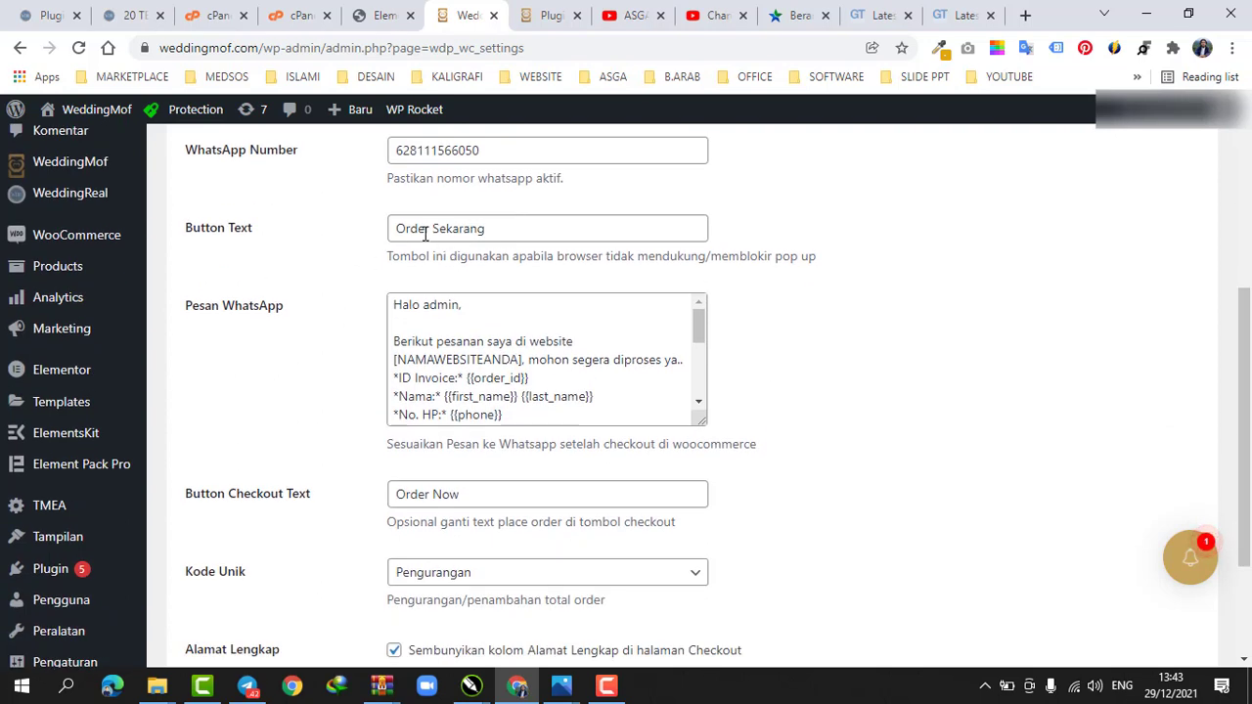
{"action": "left_click_drag", "start_coordinate": [410, 229], "coordinate": [531, 225]}
{"action": "left_click", "coordinate": [525, 226]}
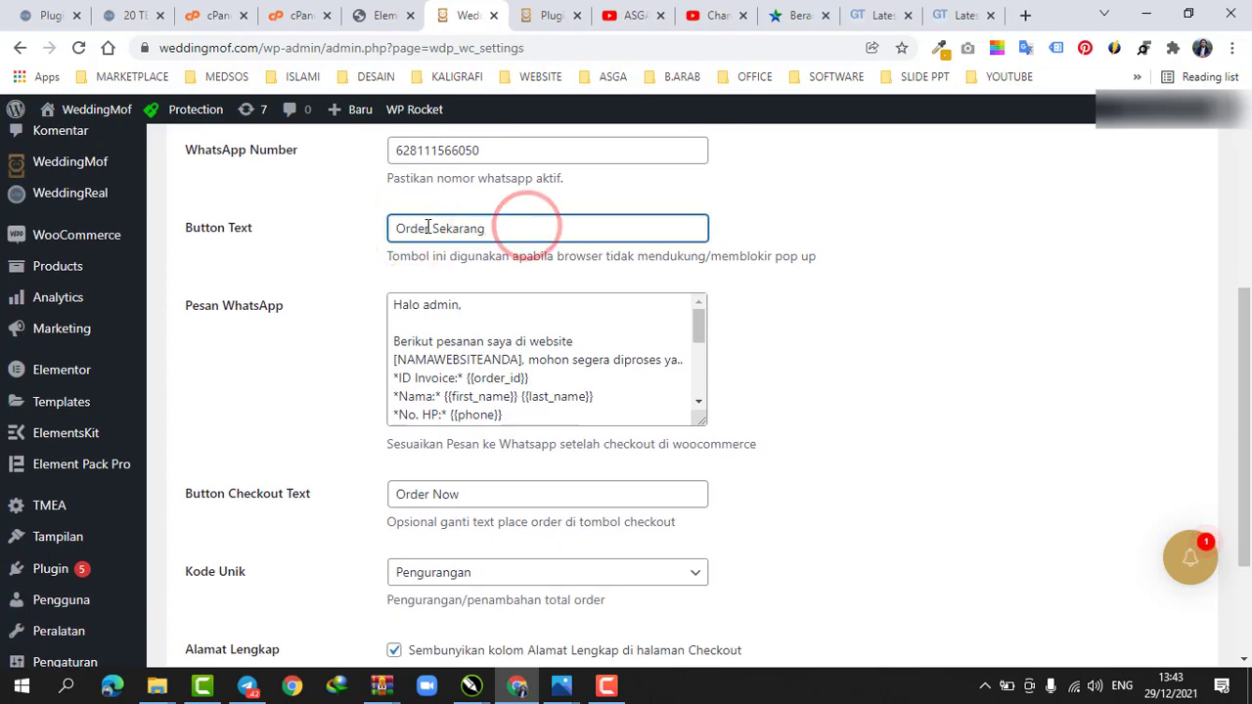
{"action": "left_click_drag", "start_coordinate": [396, 229], "coordinate": [486, 231]}
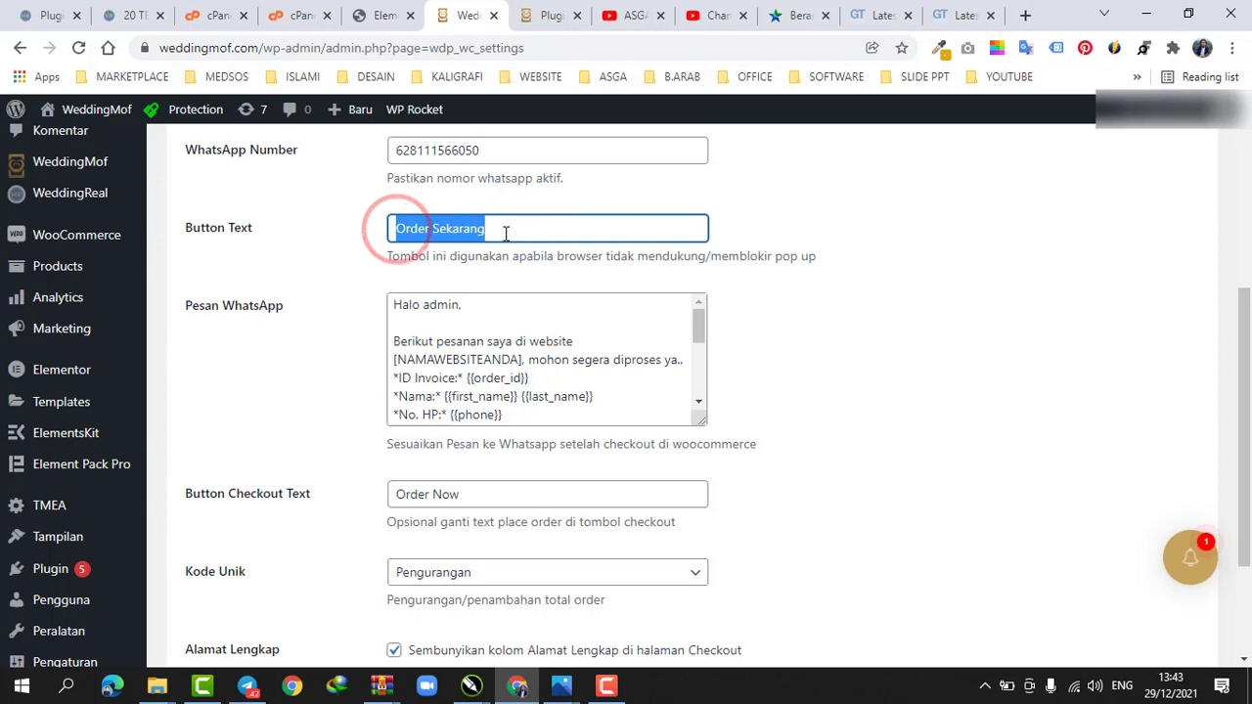
{"action": "left_click", "coordinate": [506, 233]}
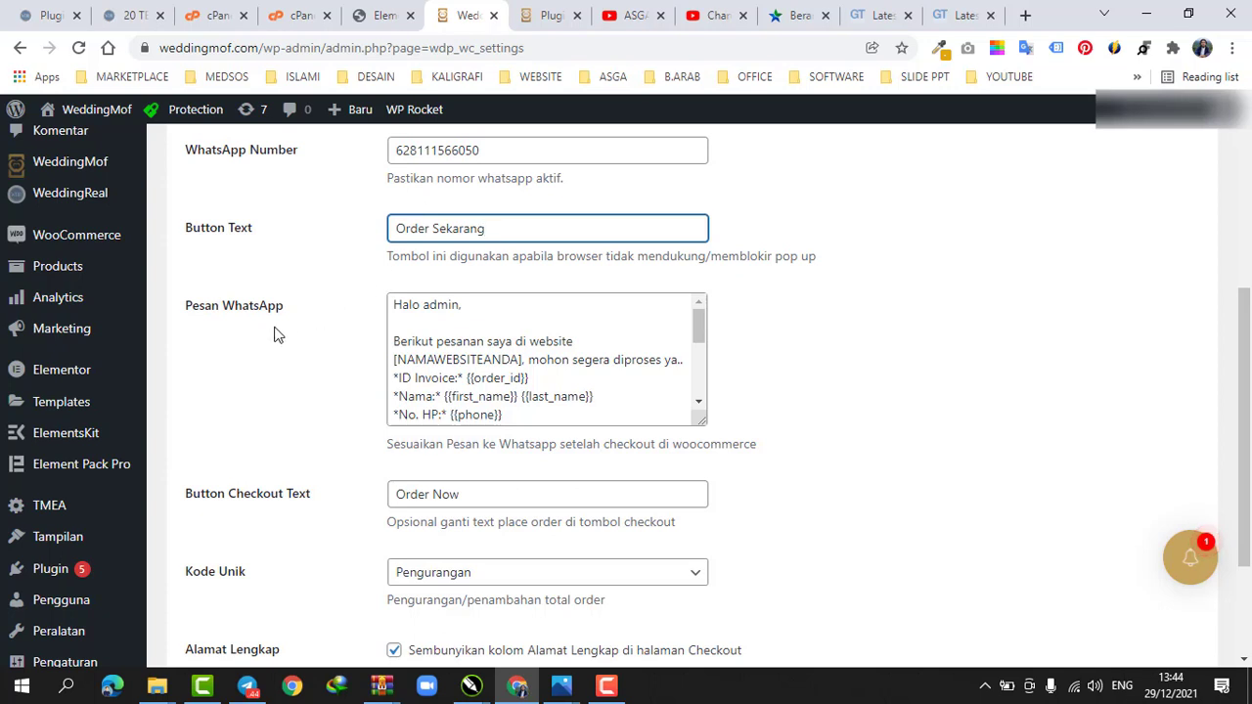
Inspect the WhatsApp message template's placeholders for the website name and the transfer details
{"action": "scroll", "coordinate": [426, 340], "scroll_direction": "down", "scroll_amount": 3}
{"action": "scroll", "coordinate": [426, 341], "scroll_direction": "up", "scroll_amount": 3}
{"action": "left_click", "coordinate": [427, 324]}
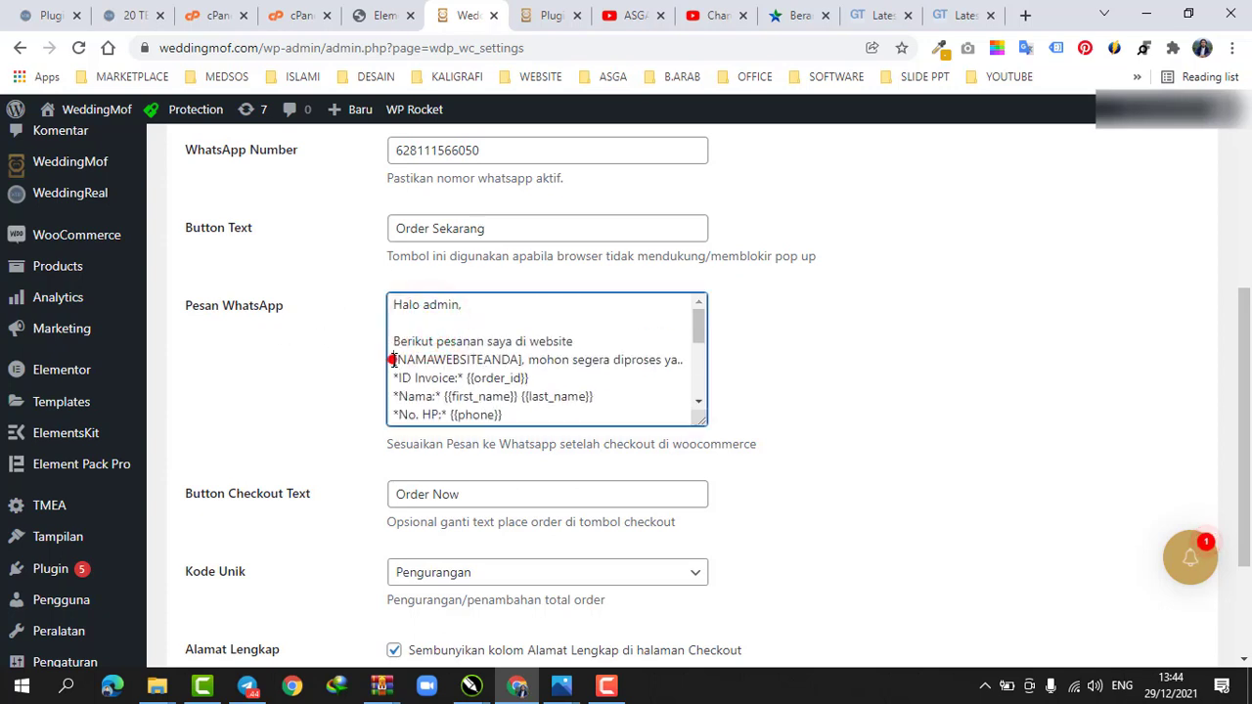
{"action": "left_click_drag", "start_coordinate": [395, 362], "coordinate": [525, 358]}
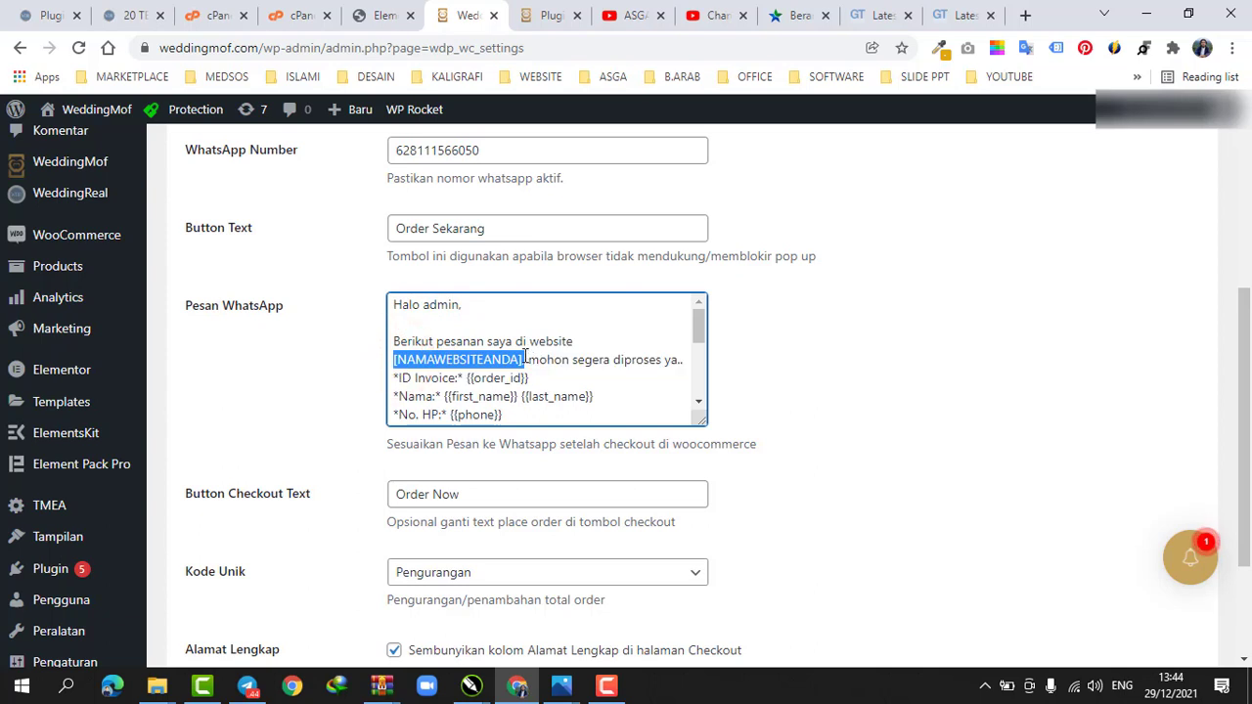
{"action": "left_click", "coordinate": [402, 379]}
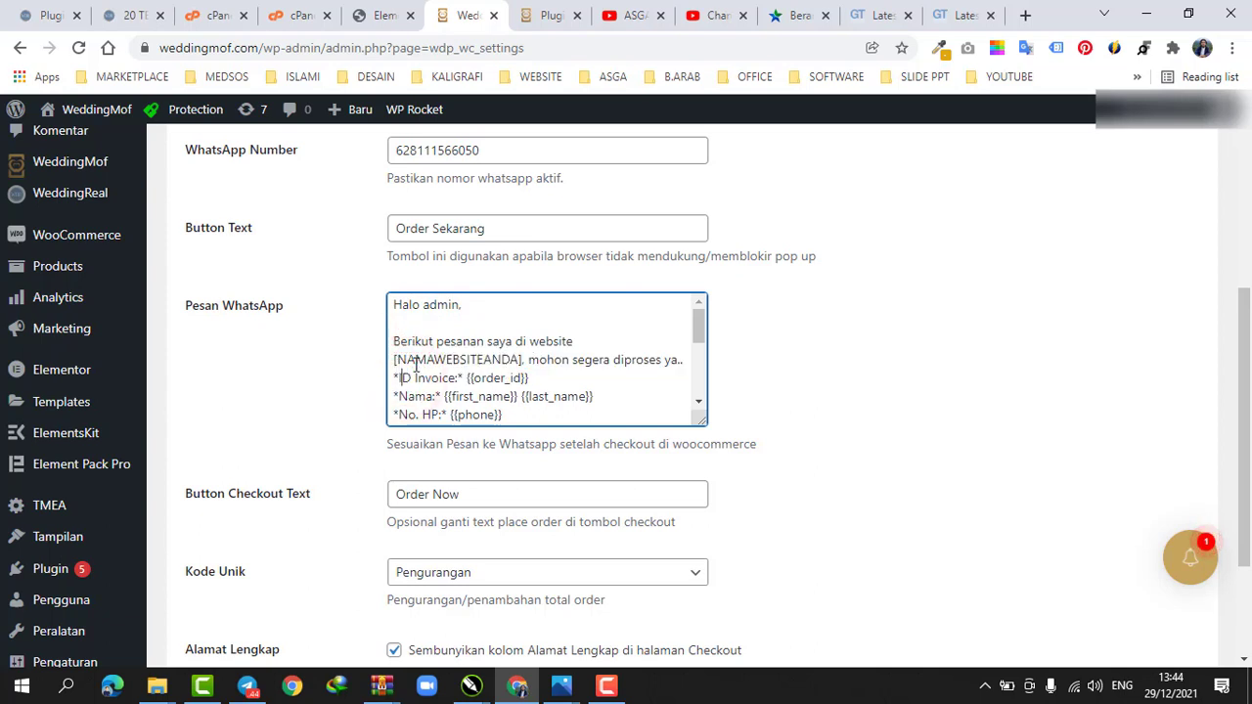
{"action": "double_click", "coordinate": [502, 359]}
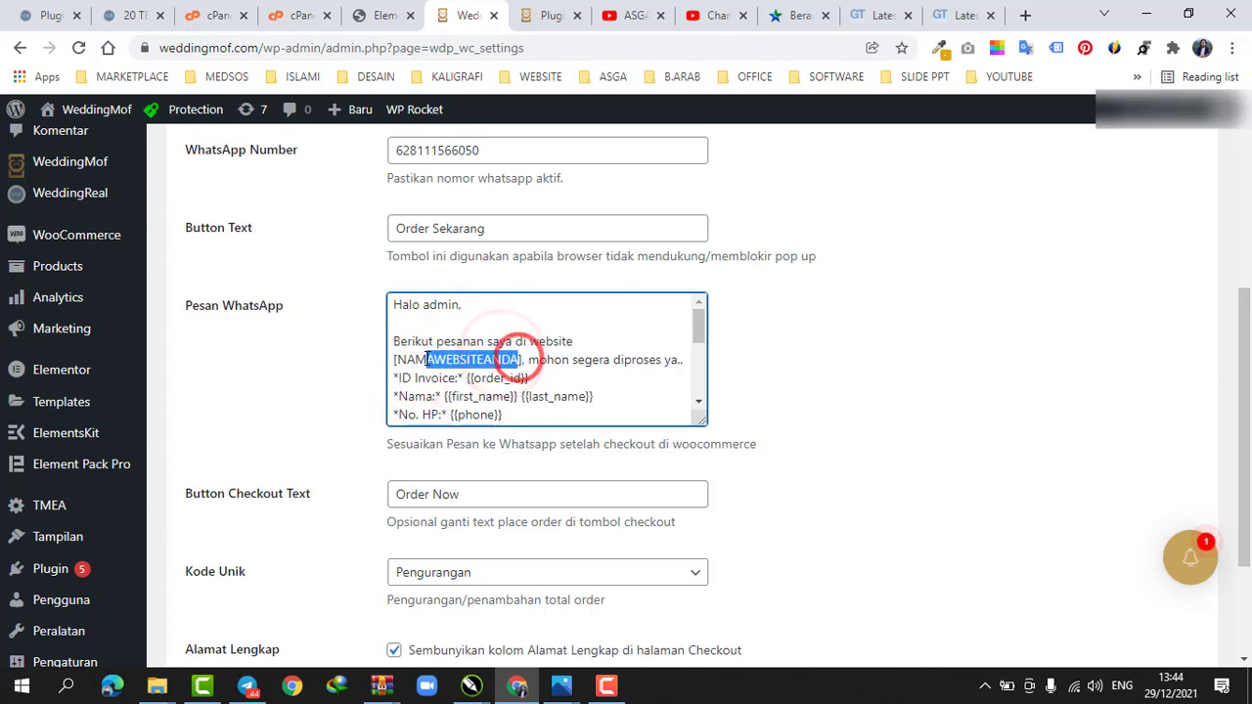
{"action": "scroll", "coordinate": [430, 401], "scroll_direction": "down", "scroll_amount": 1}
{"action": "scroll", "coordinate": [431, 396], "scroll_direction": "down", "scroll_amount": 1}
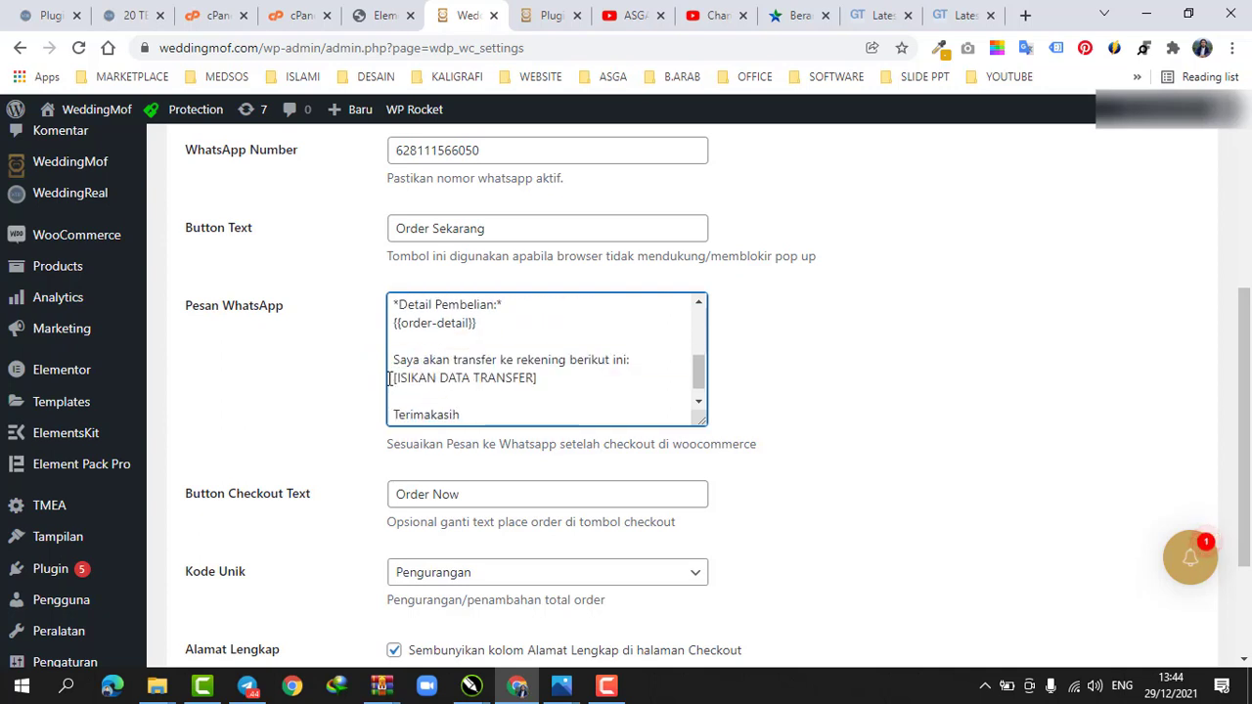
{"action": "left_click_drag", "start_coordinate": [391, 379], "coordinate": [548, 377]}
{"action": "left_click", "coordinate": [554, 378]}
Examine the Button Checkout Text field and the Kode Unik options
{"action": "scroll", "coordinate": [435, 396], "scroll_direction": "down", "scroll_amount": 1}
{"action": "left_click", "coordinate": [412, 499]}
{"action": "scroll", "coordinate": [322, 495], "scroll_direction": "down", "scroll_amount": 2}
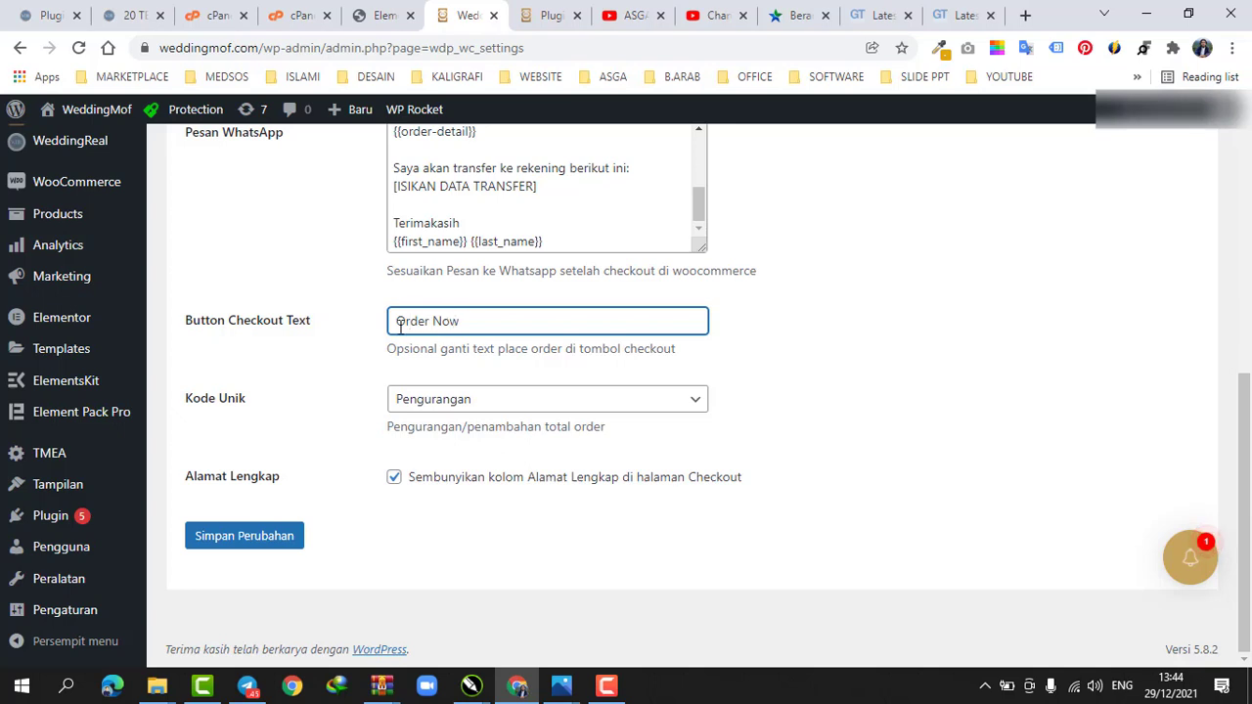
{"action": "left_click_drag", "start_coordinate": [400, 321], "coordinate": [512, 319]}
{"action": "left_click", "coordinate": [461, 322]}
{"action": "left_click", "coordinate": [384, 365]}
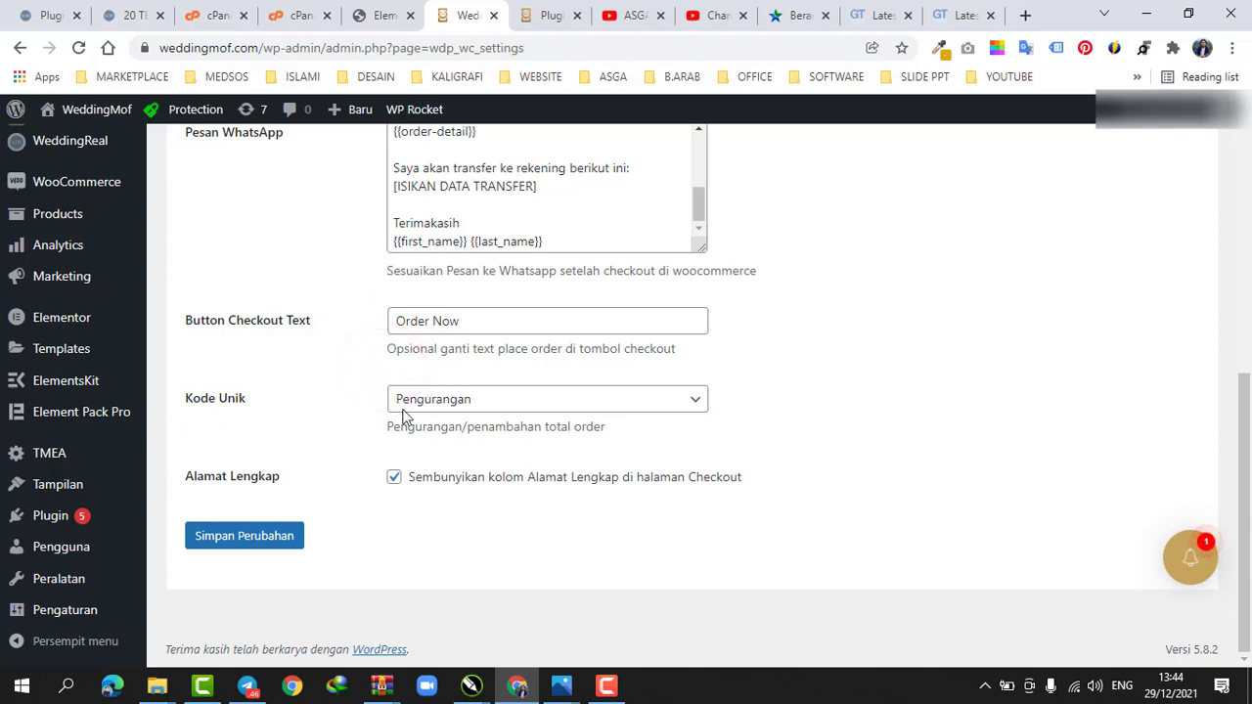
{"action": "left_click", "coordinate": [451, 409]}
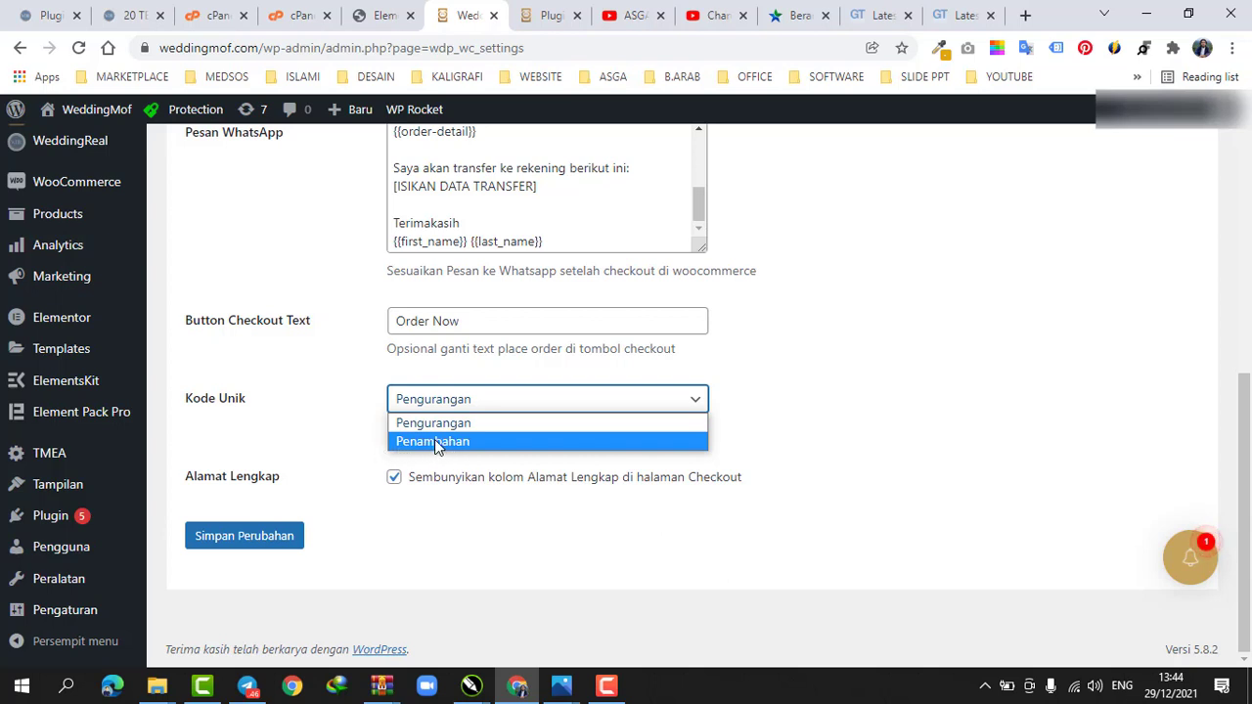
{"action": "left_click", "coordinate": [343, 441]}
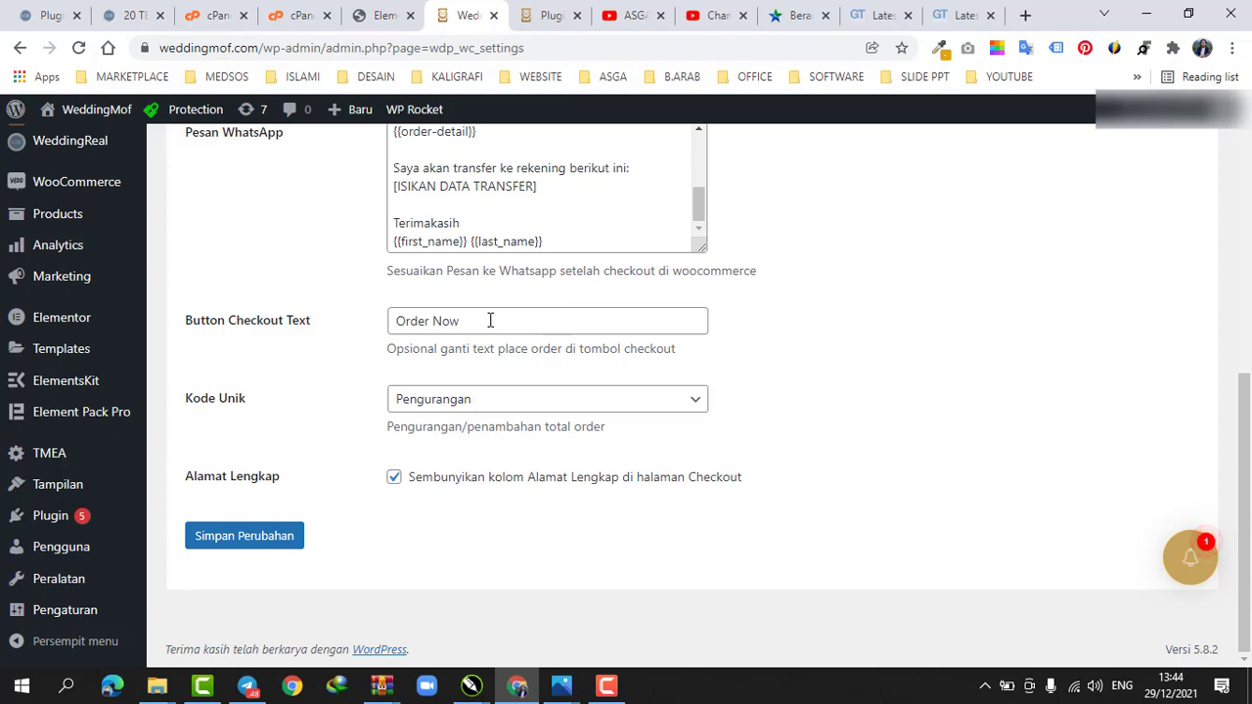
Open the WooCommerce All Products list
{"action": "scroll", "coordinate": [490, 321], "scroll_direction": "up", "scroll_amount": 1}
{"action": "mouse_move", "coordinate": [90, 276]}
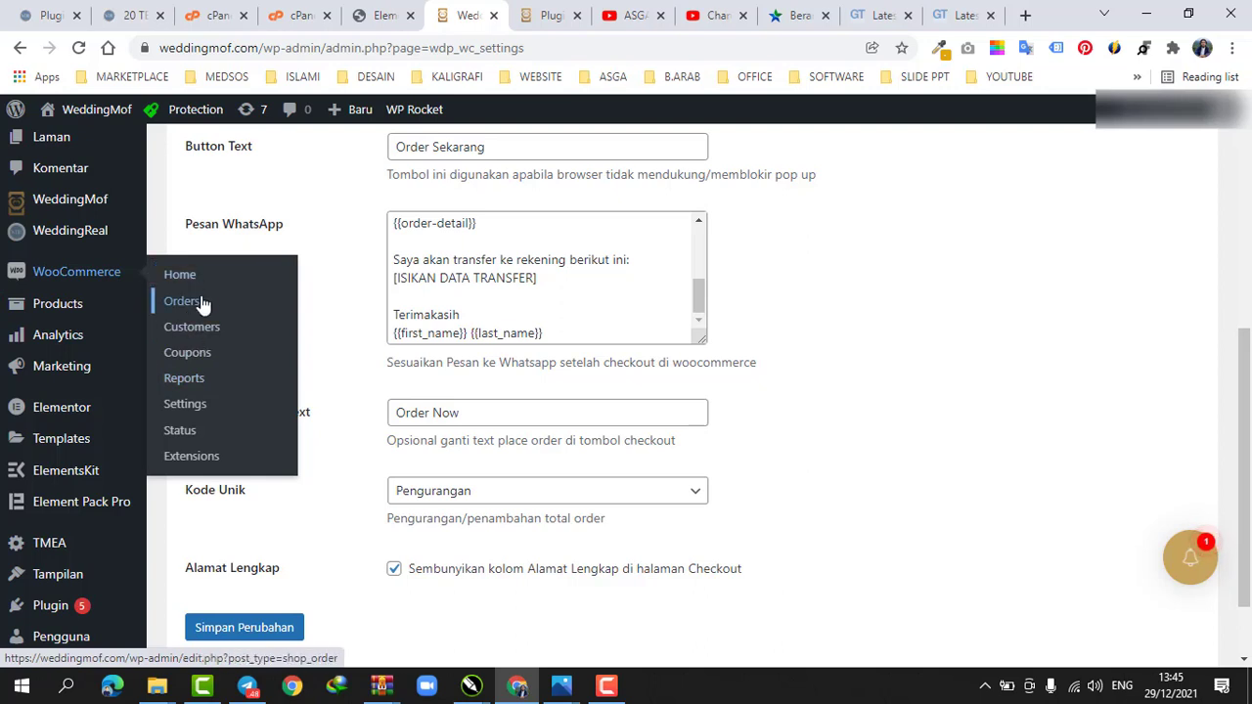
{"action": "mouse_move", "coordinate": [70, 306]}
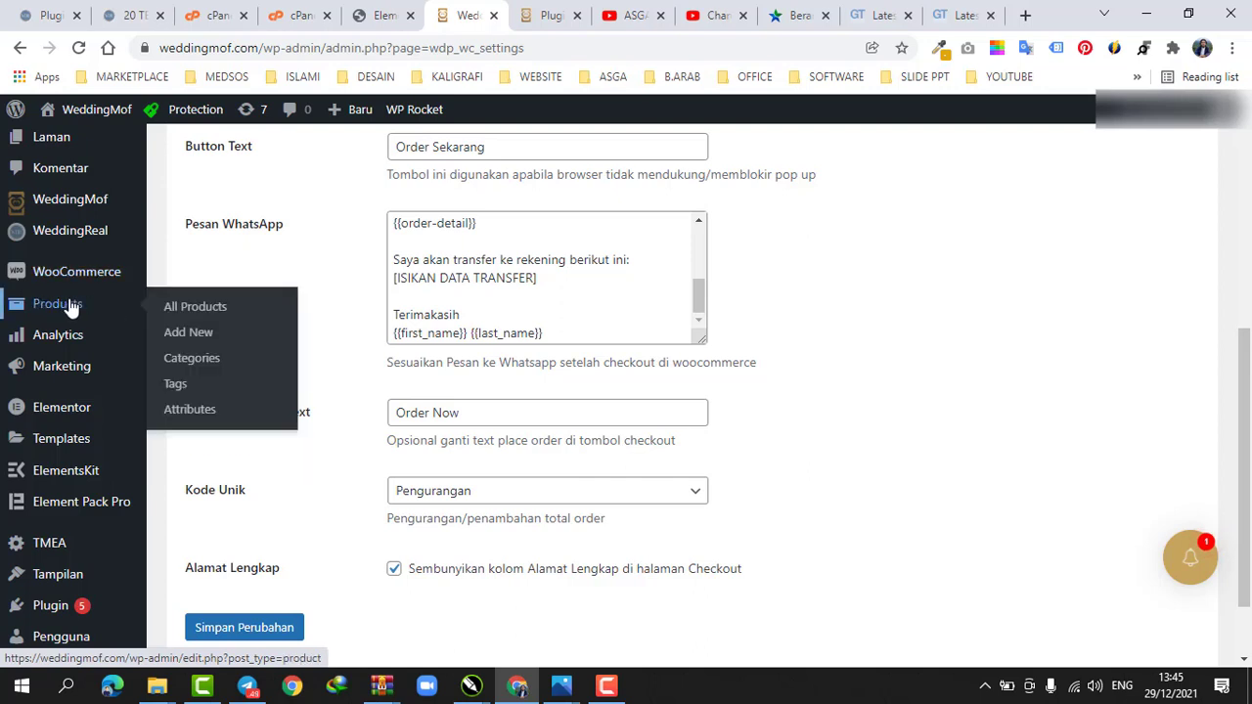
{"action": "left_click", "coordinate": [192, 307]}
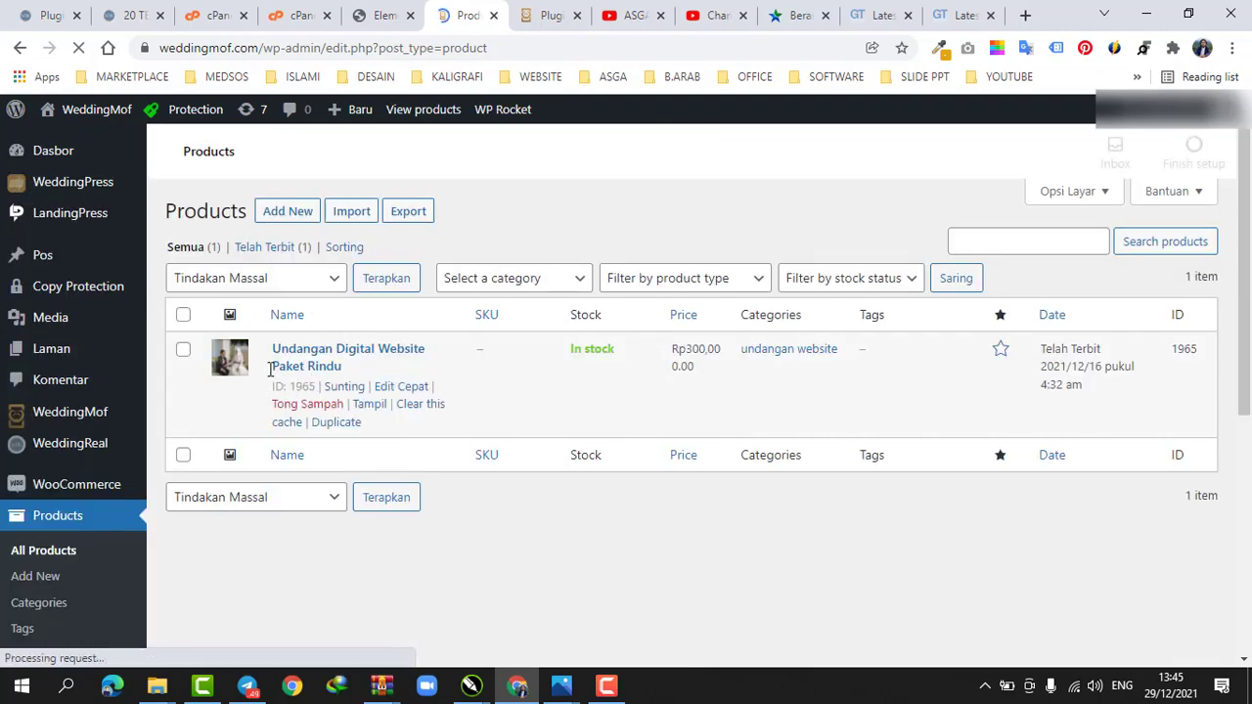
Open the Undangan Digital Website Paket Rindu product for editing and review its description and product data
{"action": "scroll", "coordinate": [372, 412], "scroll_direction": "down", "scroll_amount": 2}
{"action": "scroll", "coordinate": [372, 412], "scroll_direction": "down", "scroll_amount": 2}
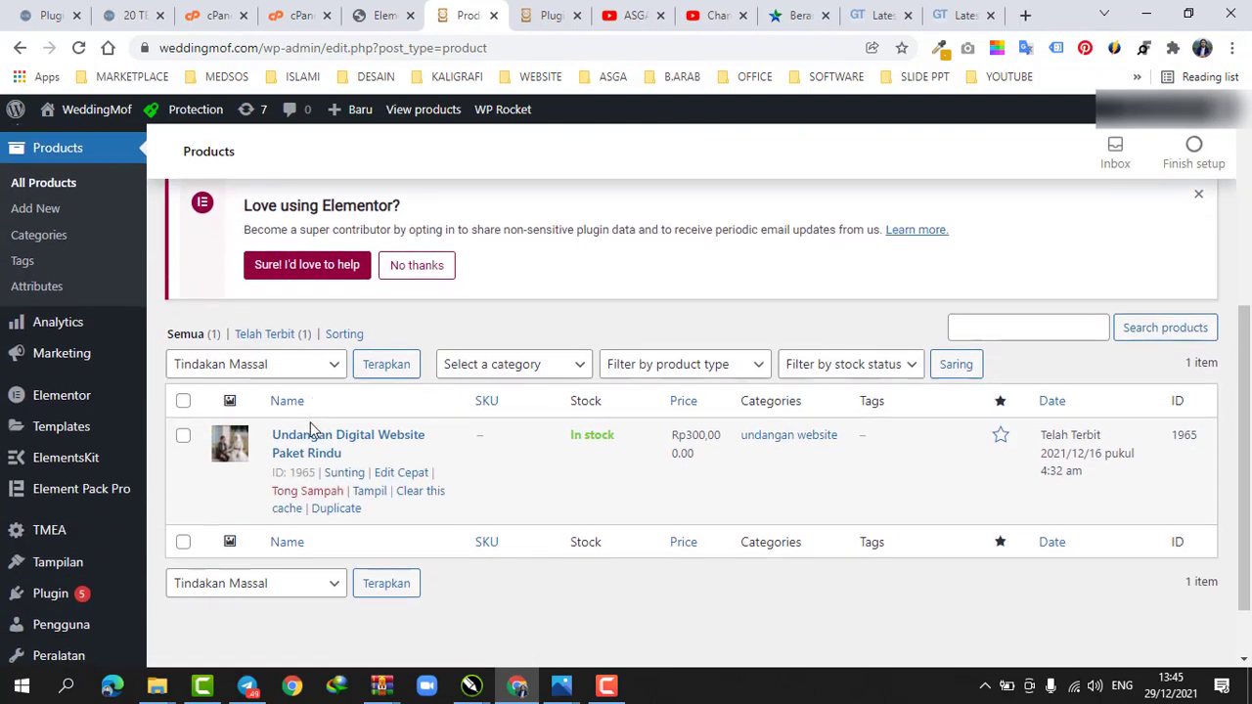
{"action": "scroll", "coordinate": [313, 427], "scroll_direction": "down", "scroll_amount": 1}
{"action": "left_click", "coordinate": [341, 396]}
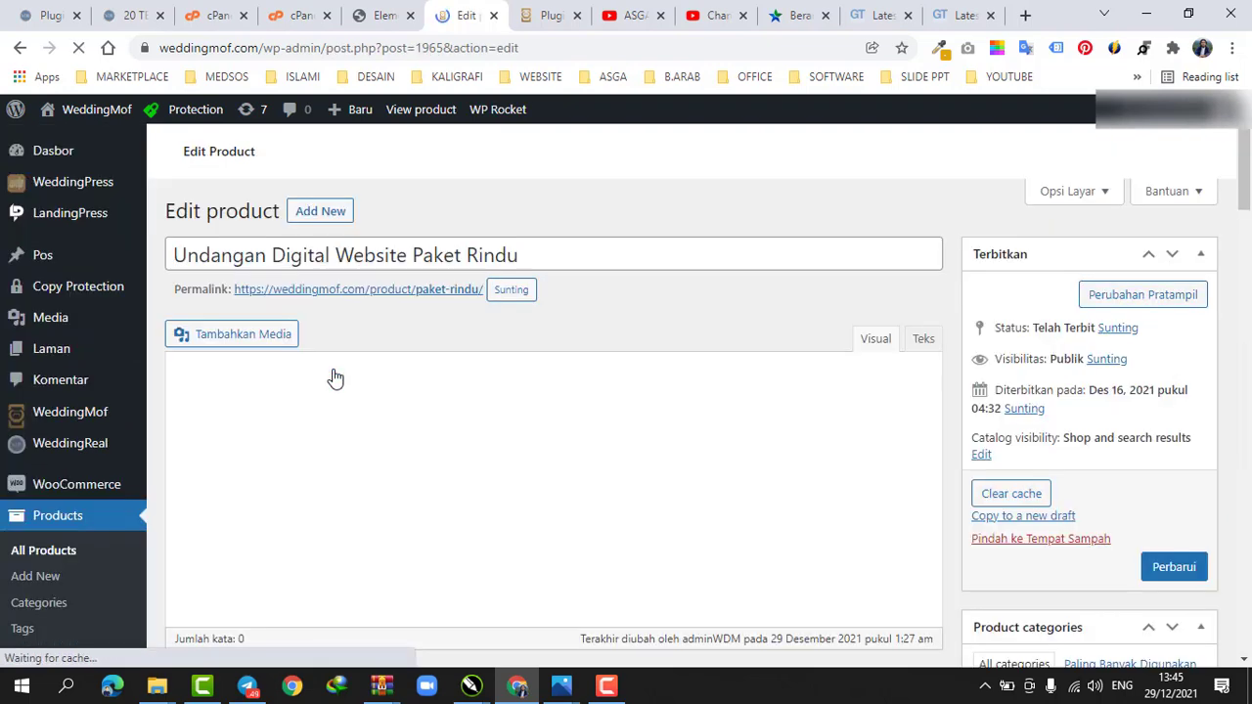
{"action": "scroll", "coordinate": [335, 378], "scroll_direction": "down", "scroll_amount": 3}
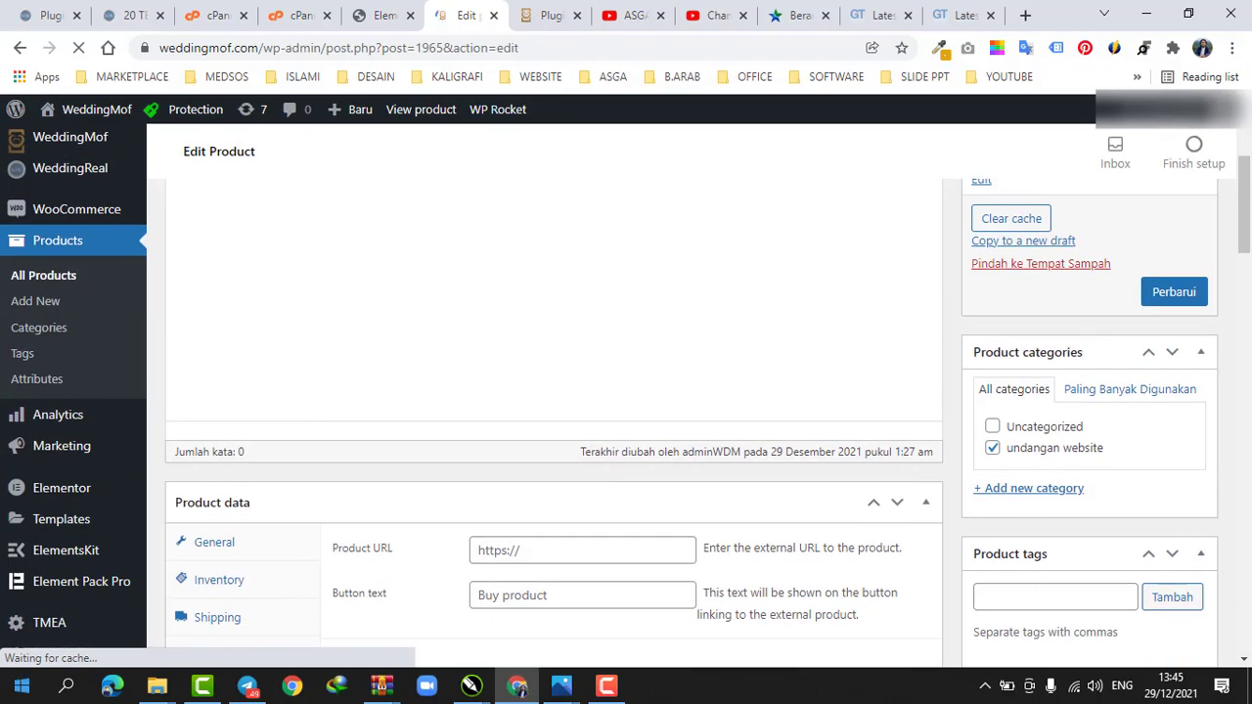
{"action": "scroll", "coordinate": [583, 446], "scroll_direction": "down", "scroll_amount": 4}
{"action": "scroll", "coordinate": [551, 285], "scroll_direction": "up", "scroll_amount": 10}
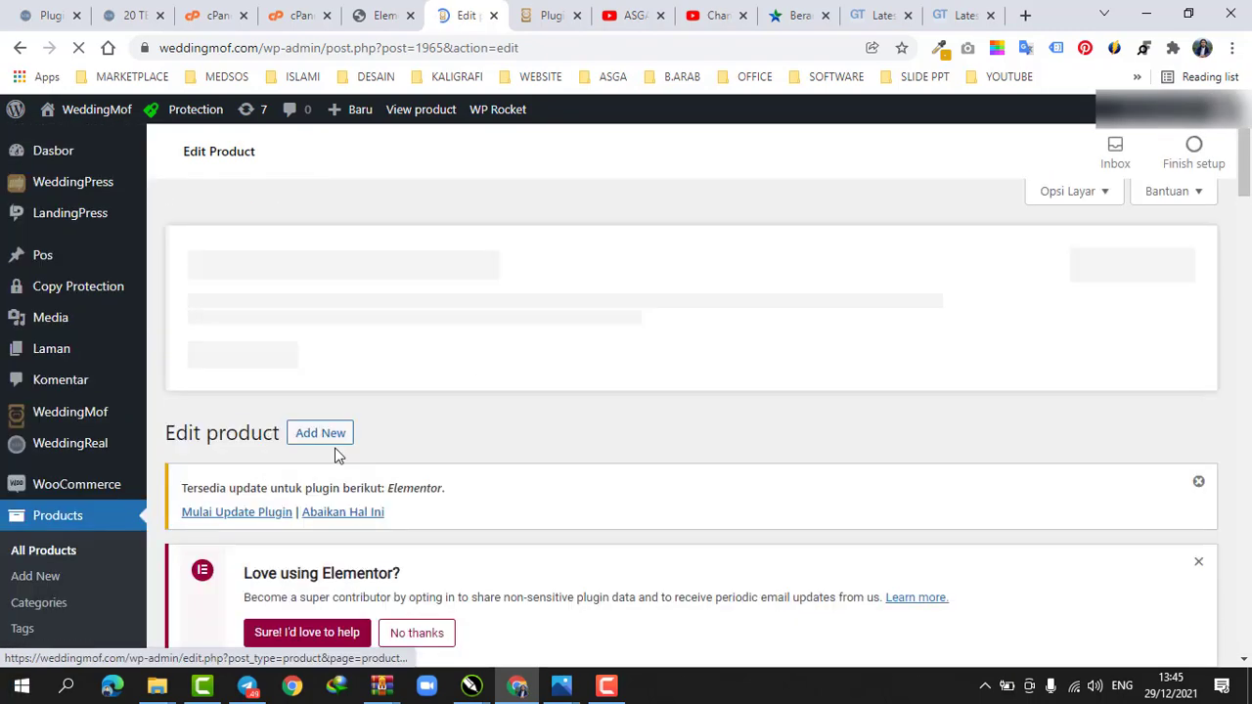
{"action": "scroll", "coordinate": [387, 399], "scroll_direction": "down", "scroll_amount": 5}
{"action": "scroll", "coordinate": [542, 349], "scroll_direction": "up", "scroll_amount": 5}
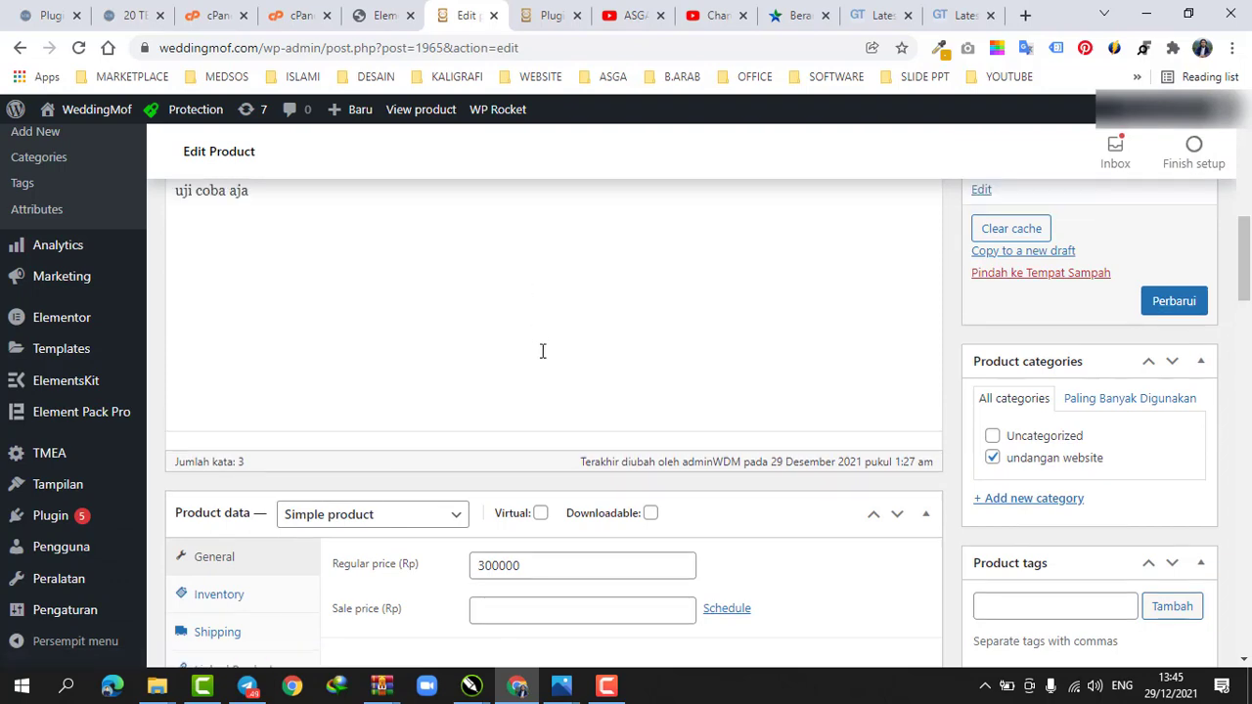
{"action": "scroll", "coordinate": [541, 351], "scroll_direction": "down", "scroll_amount": 2}
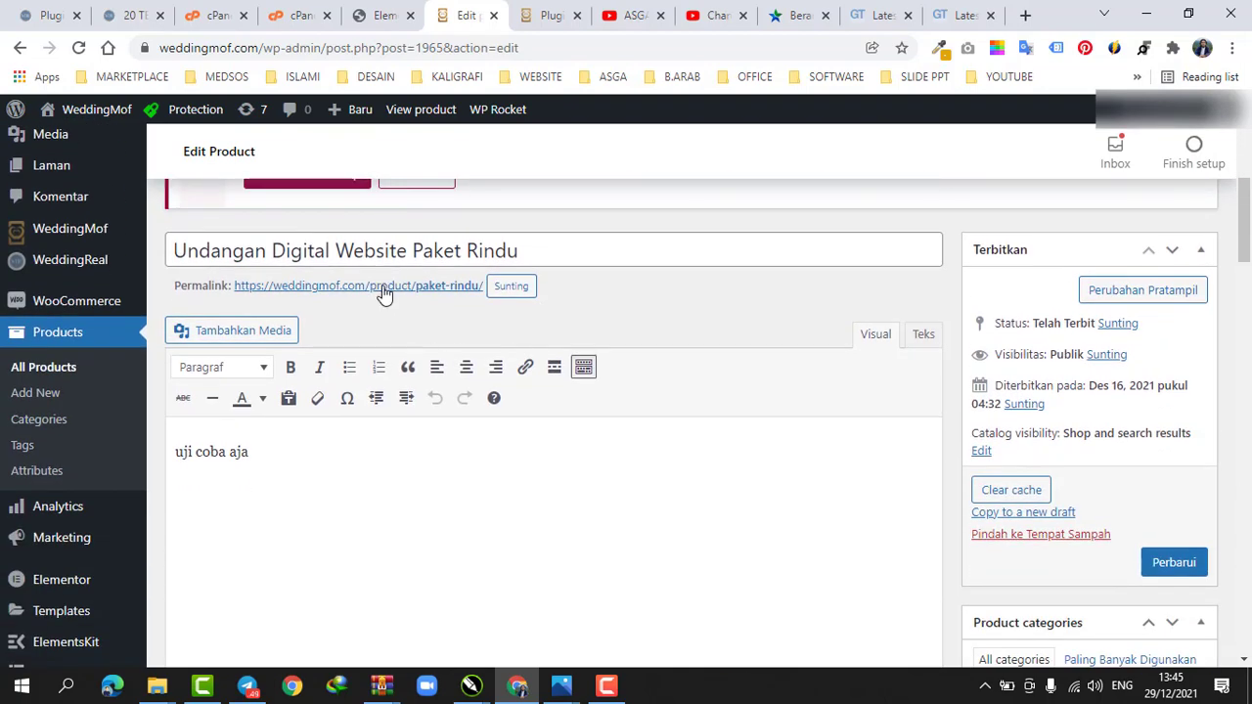
Open the product's permalink in a new tab and view the product page on the site
{"action": "right_click", "coordinate": [384, 294]}
{"action": "left_click", "coordinate": [416, 297]}
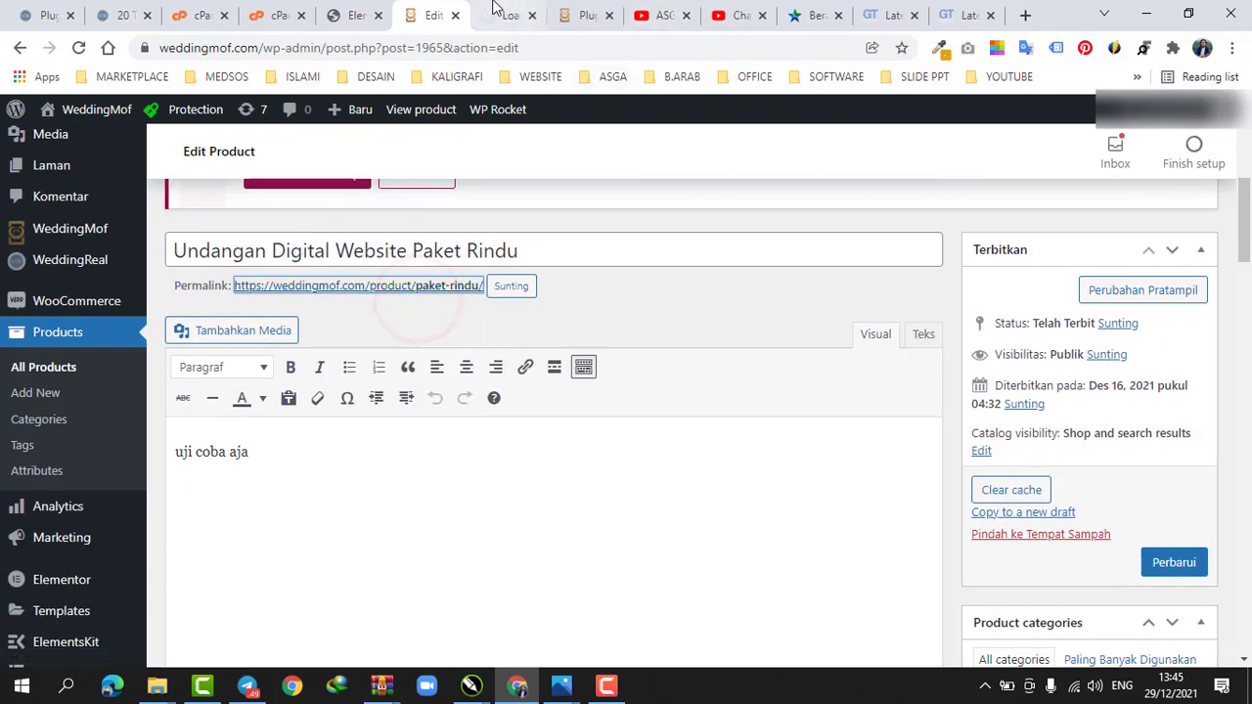
{"action": "left_click", "coordinate": [494, 11]}
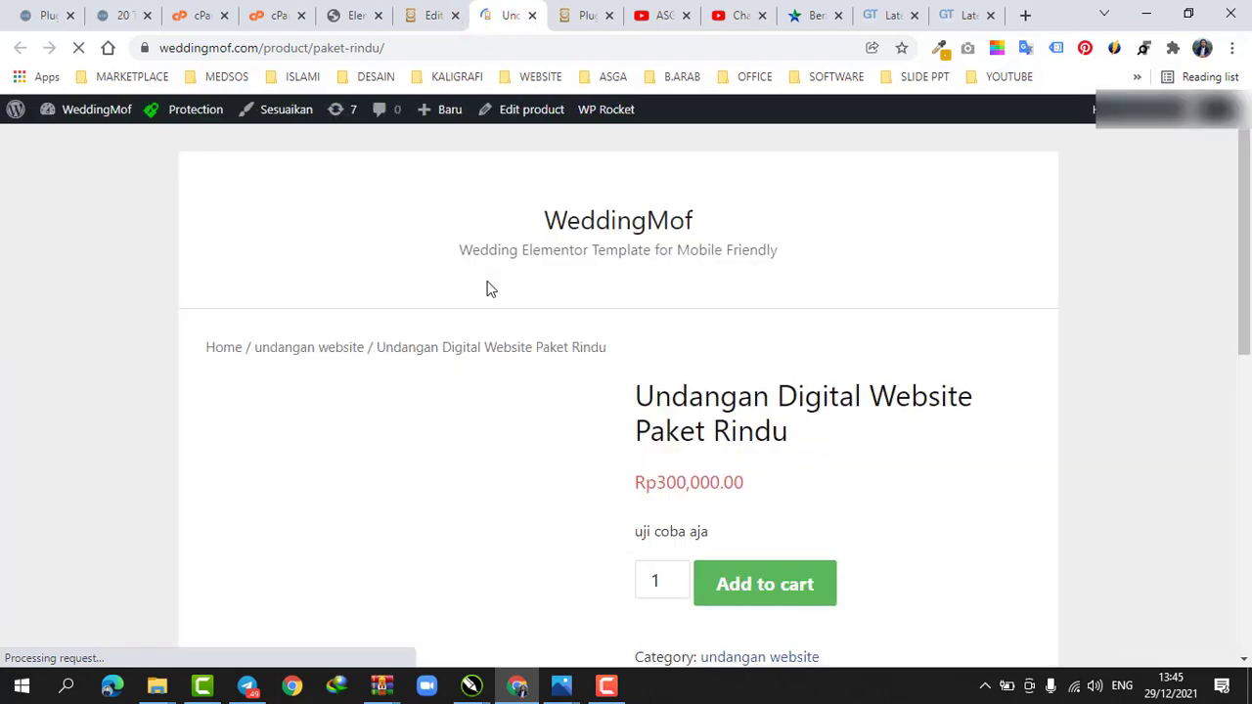
{"action": "scroll", "coordinate": [431, 387], "scroll_direction": "down", "scroll_amount": 2}
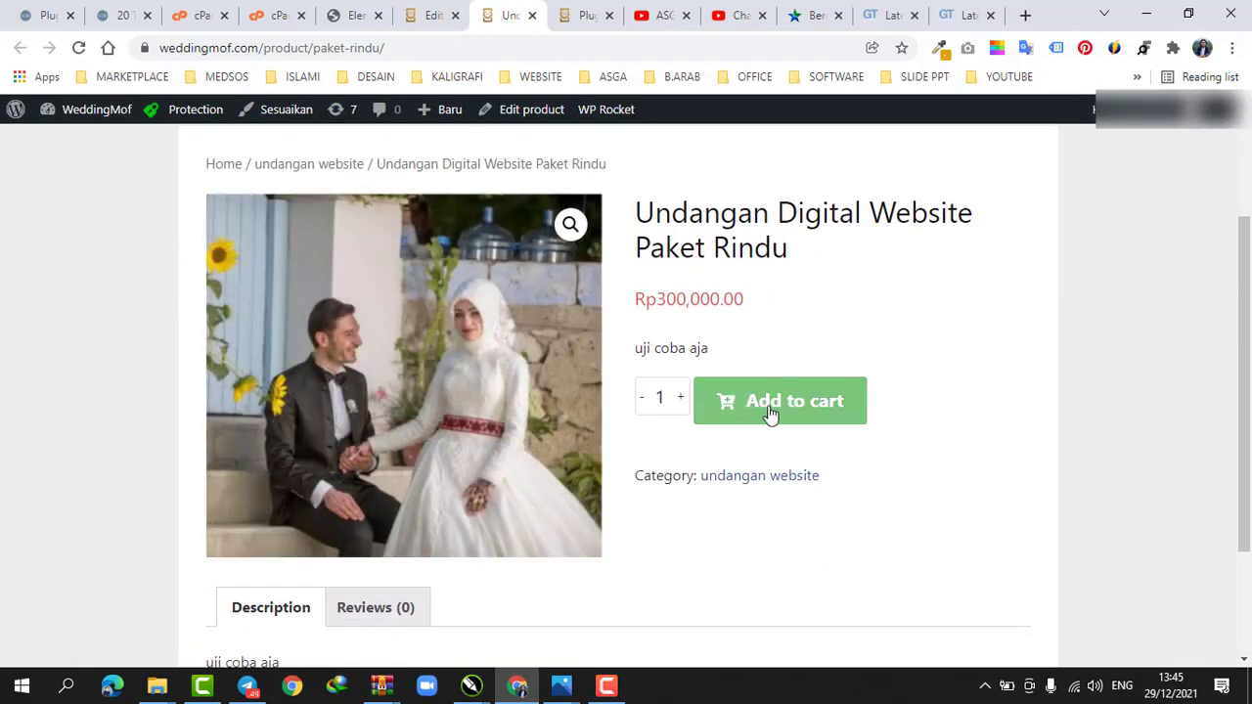
{"action": "scroll", "coordinate": [387, 372], "scroll_direction": "up", "scroll_amount": 2}
{"action": "scroll", "coordinate": [430, 356], "scroll_direction": "down", "scroll_amount": 2}
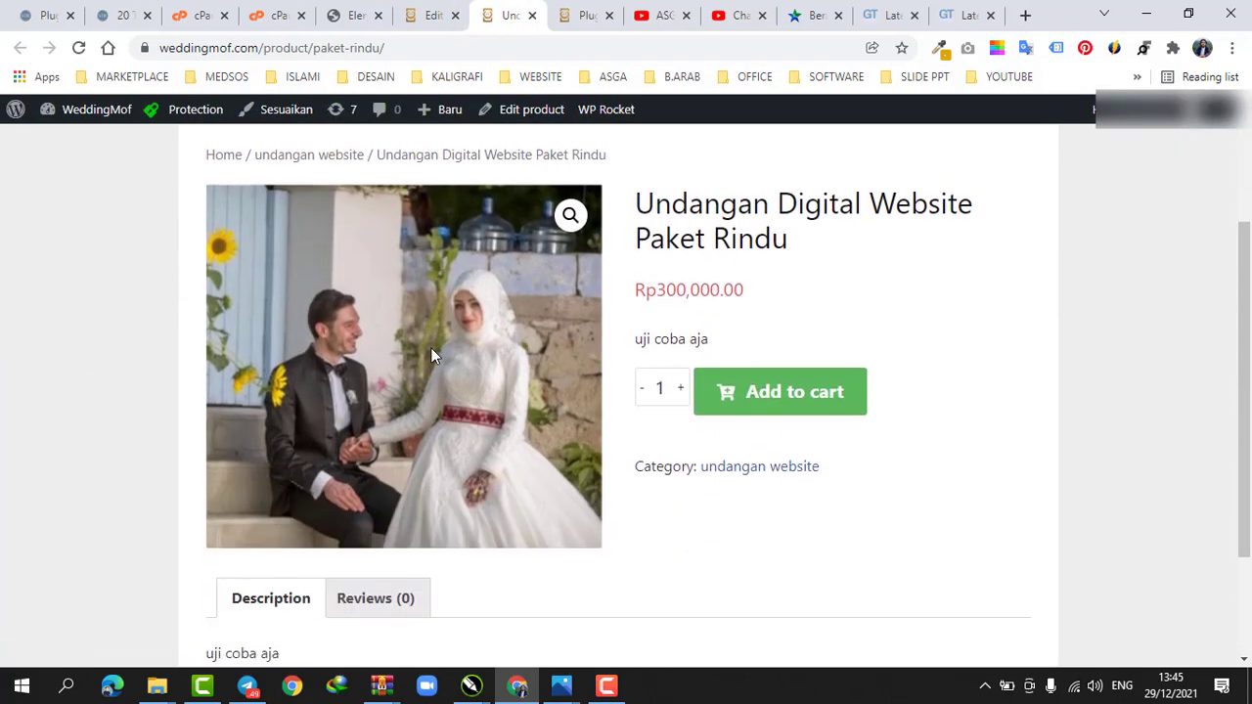
{"action": "scroll", "coordinate": [433, 355], "scroll_direction": "down", "scroll_amount": 2}
{"action": "scroll", "coordinate": [426, 149], "scroll_direction": "up", "scroll_amount": 3}
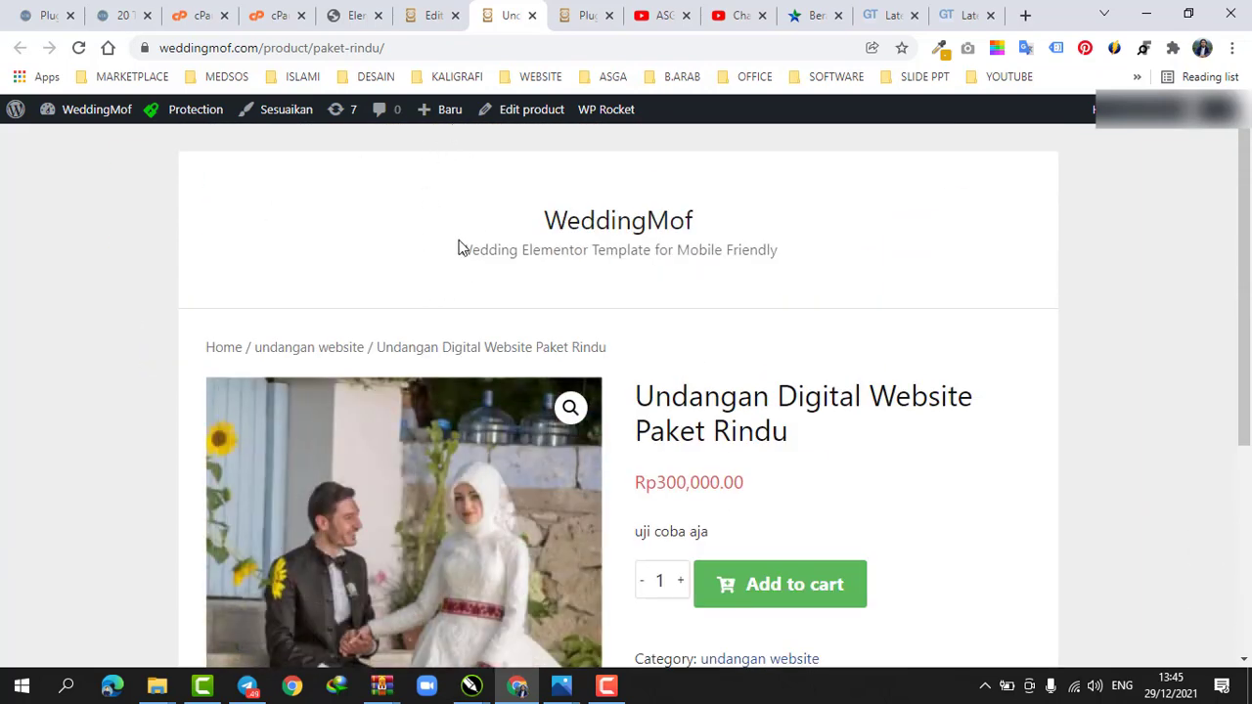
Return to the WeddingPress WooCommerce settings page and review the WhatsApp checkout settings
{"action": "left_click", "coordinate": [419, 10]}
{"action": "mouse_move", "coordinate": [68, 311]}
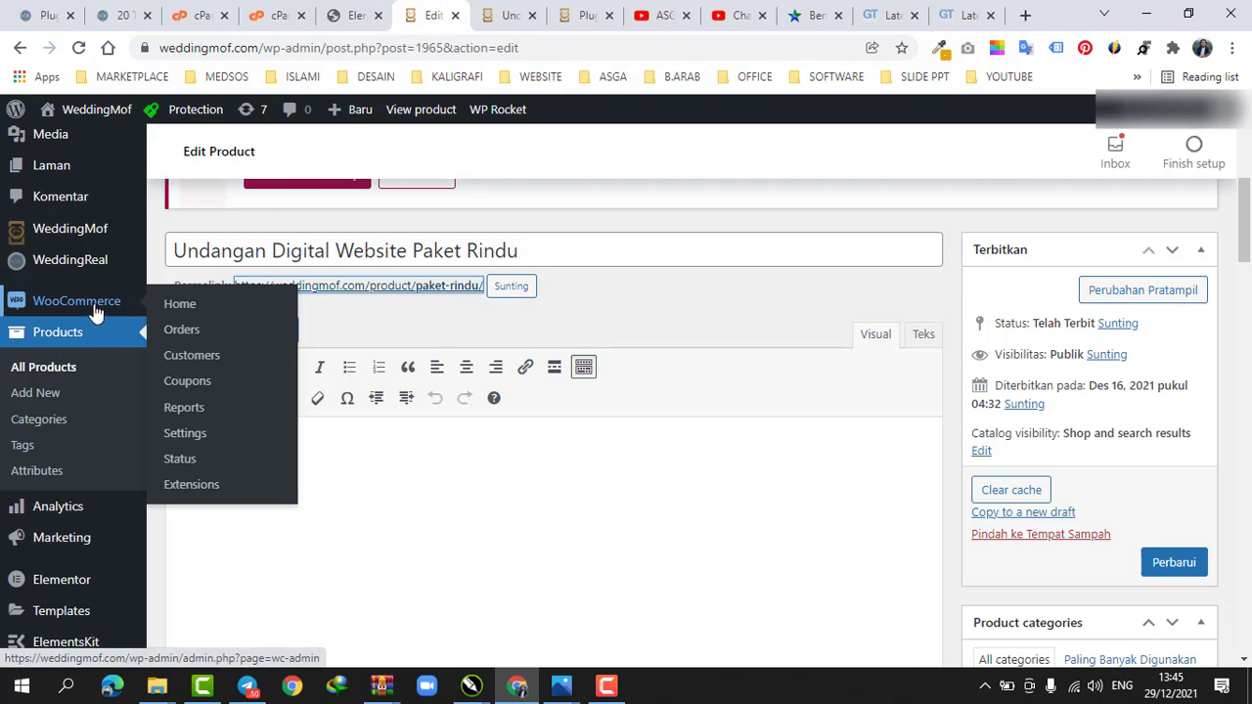
{"action": "scroll", "coordinate": [113, 309], "scroll_direction": "up", "scroll_amount": 3}
{"action": "mouse_move", "coordinate": [111, 191]}
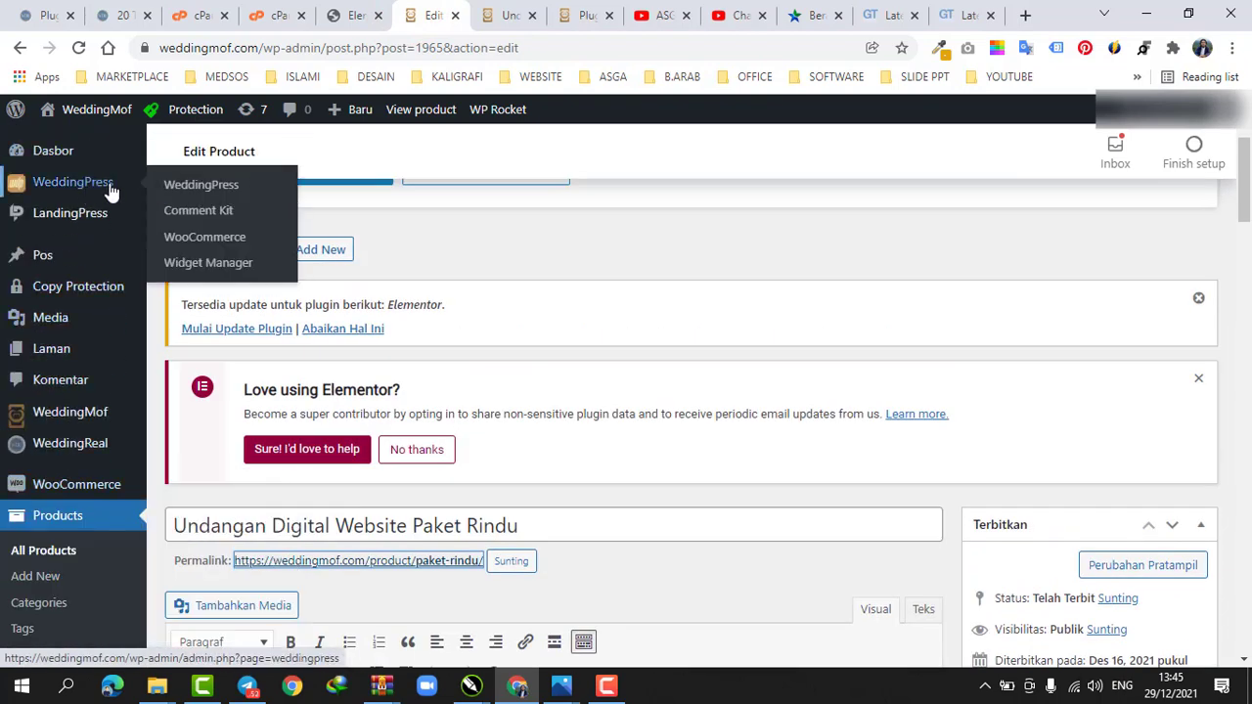
{"action": "left_click", "coordinate": [196, 237]}
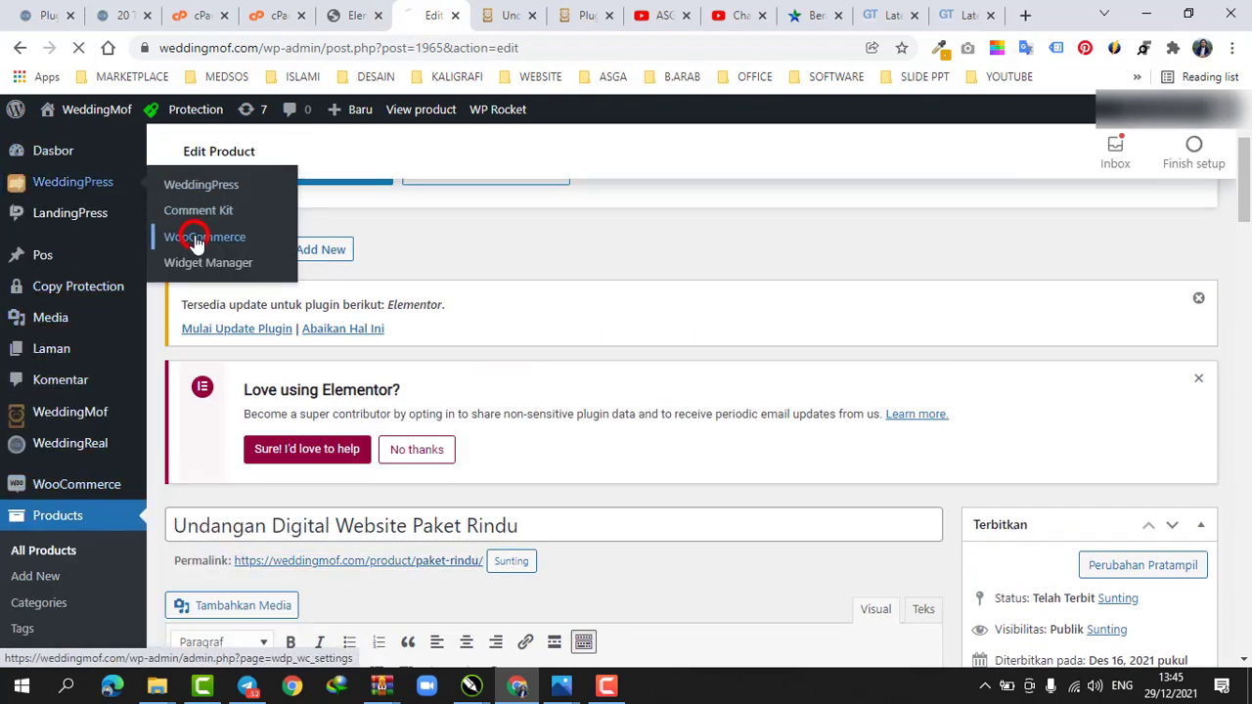
{"action": "mouse_move", "coordinate": [90, 210]}
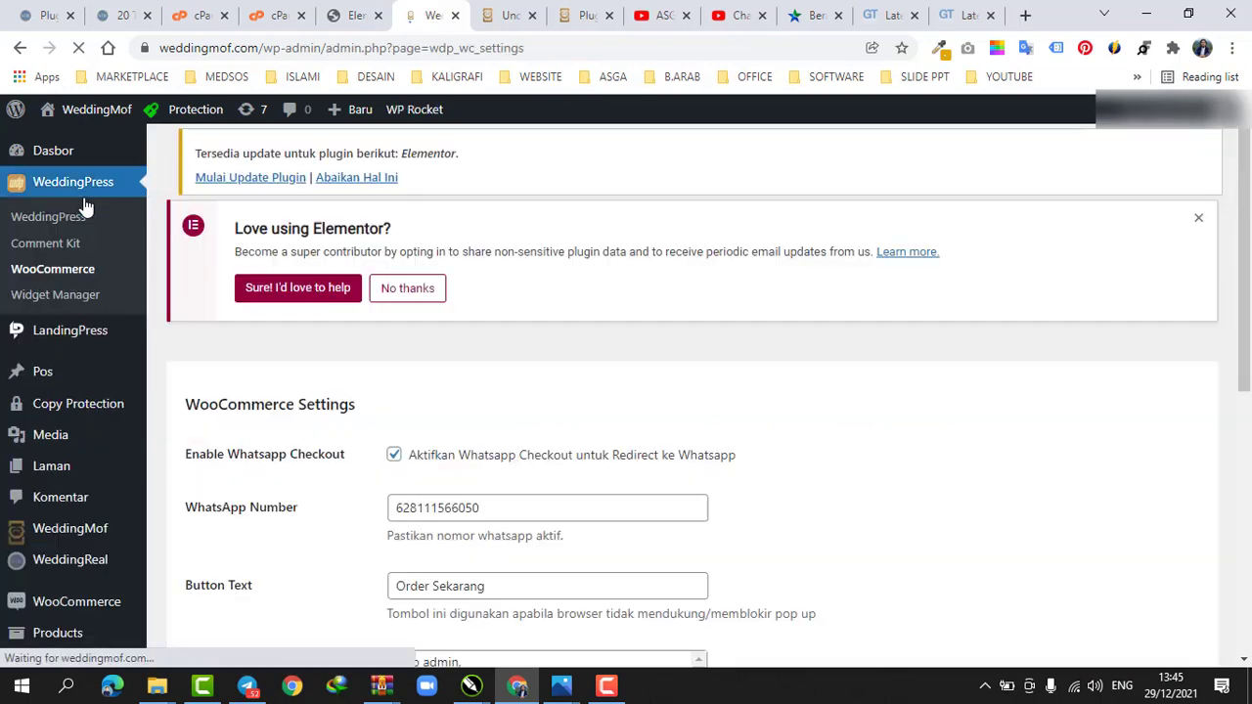
{"action": "scroll", "coordinate": [89, 391], "scroll_direction": "down", "scroll_amount": 2}
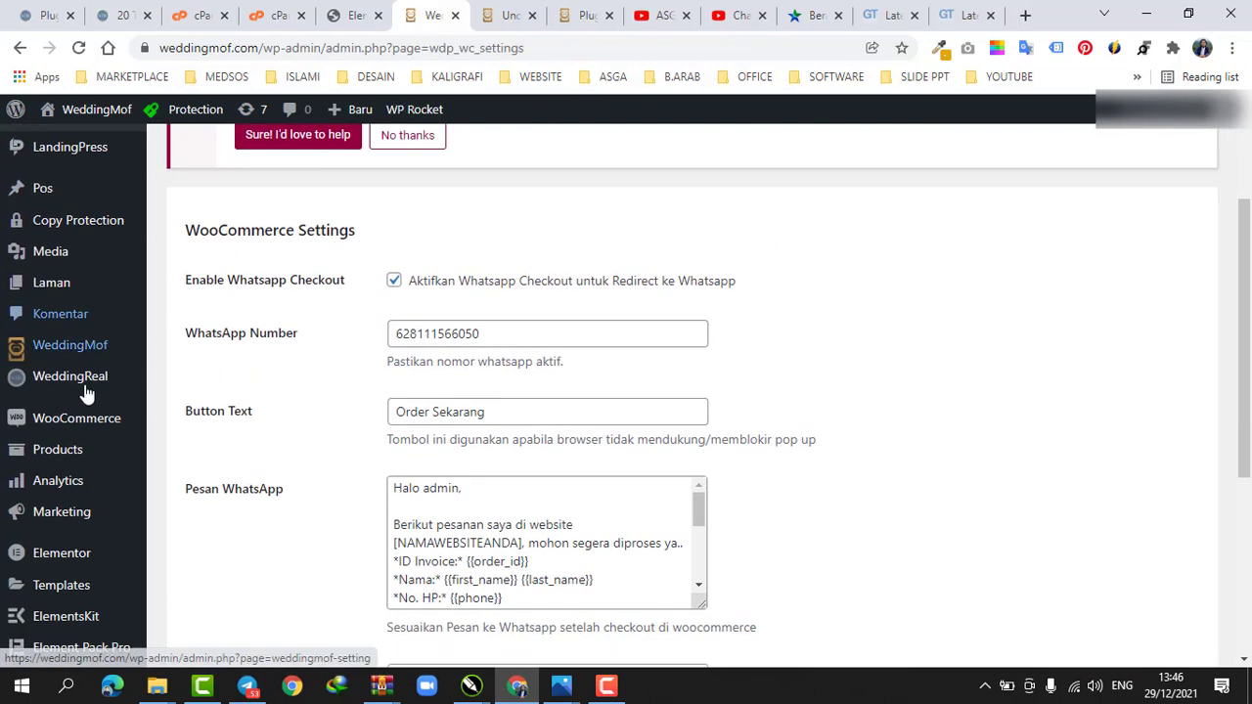
{"action": "mouse_move", "coordinate": [70, 415]}
{"action": "mouse_move", "coordinate": [84, 453]}
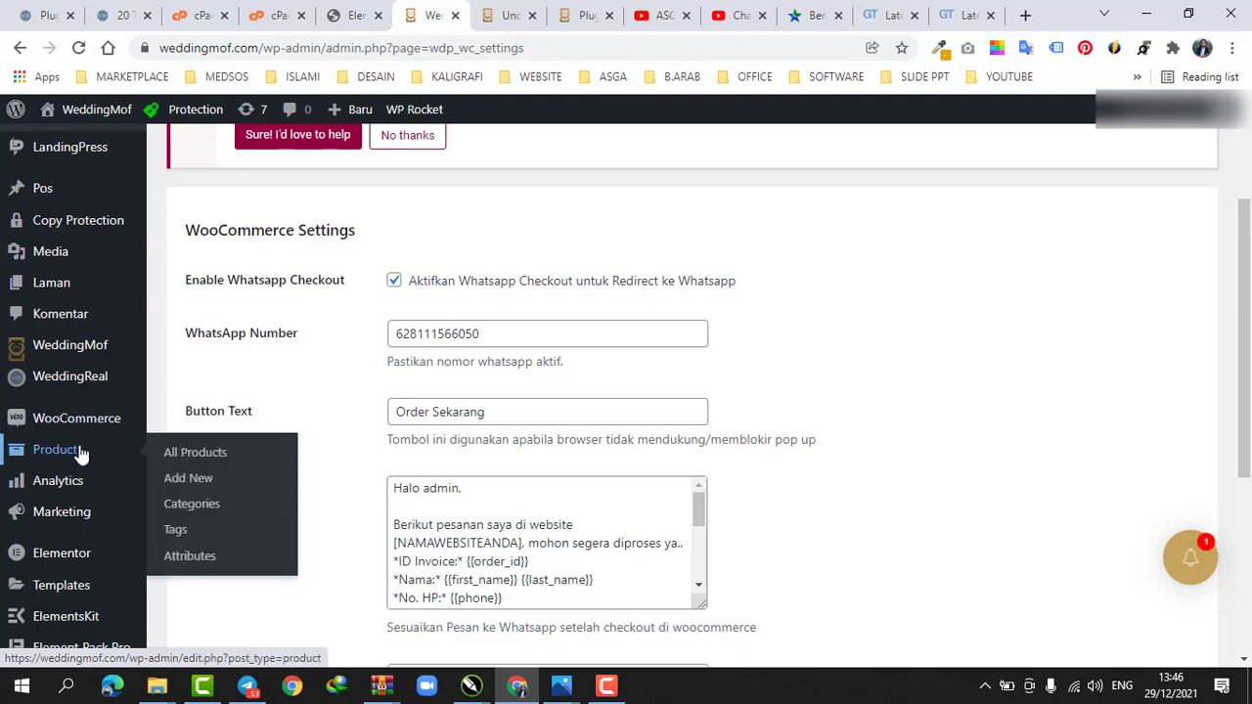
{"action": "scroll", "coordinate": [82, 448], "scroll_direction": "up", "scroll_amount": 2}
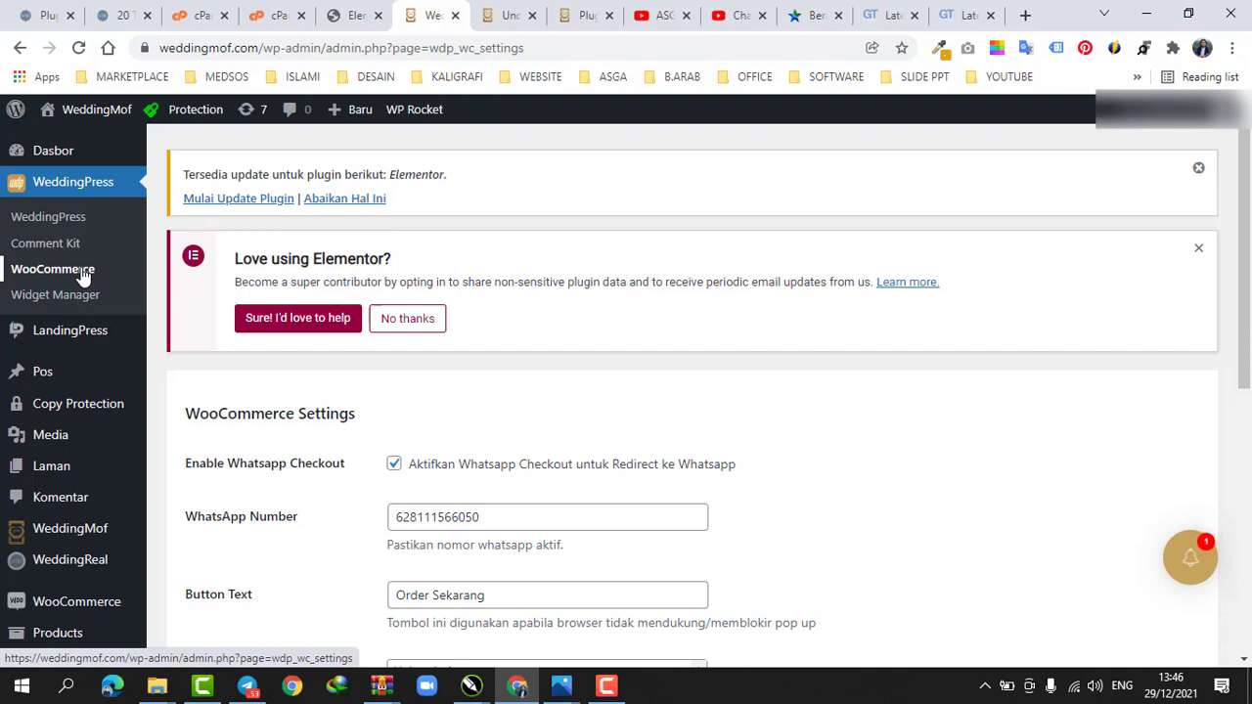
{"action": "scroll", "coordinate": [401, 235], "scroll_direction": "down", "scroll_amount": 3}
Add a new single-column section to the page in the Elementor editor
{"action": "left_click", "coordinate": [363, 8]}
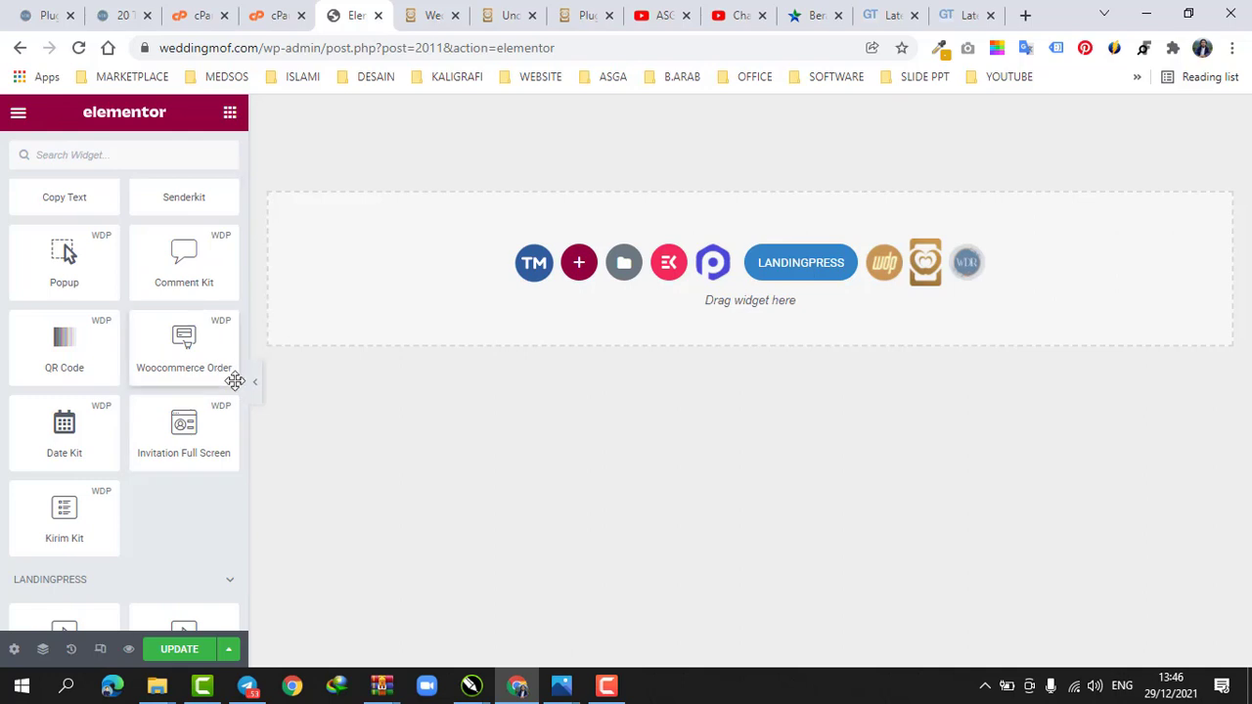
{"action": "left_click", "coordinate": [579, 264]}
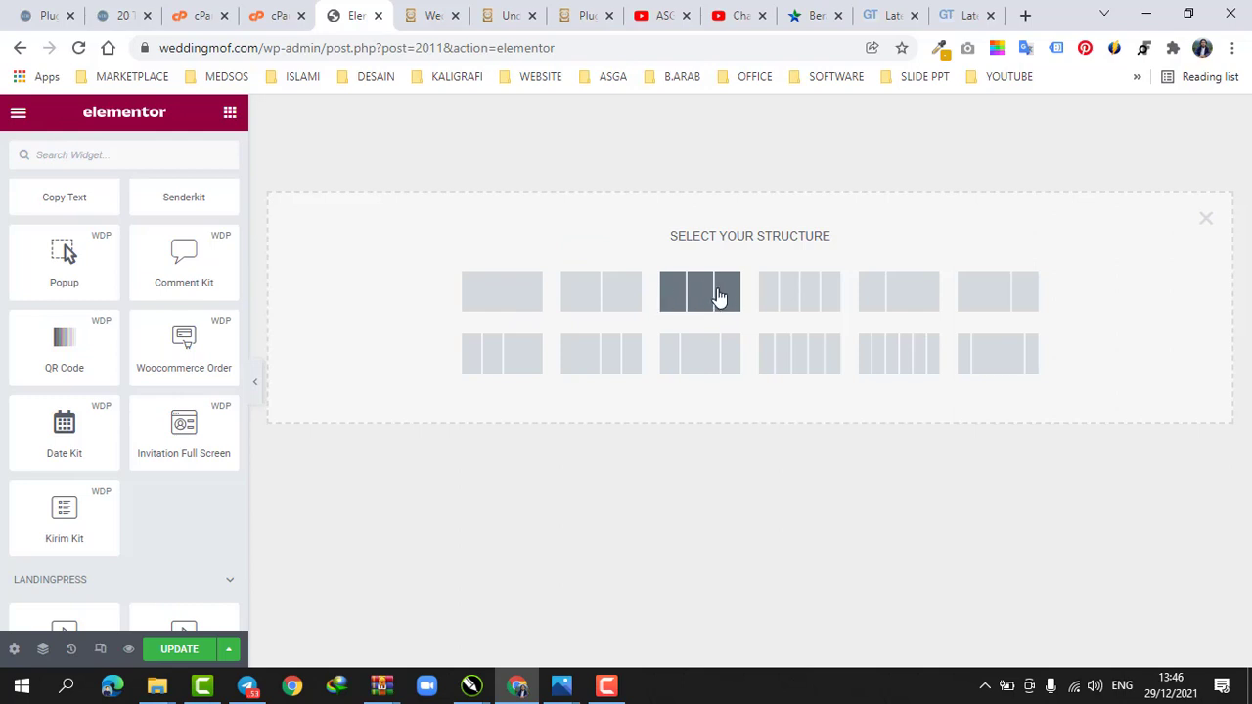
{"action": "left_click", "coordinate": [511, 292]}
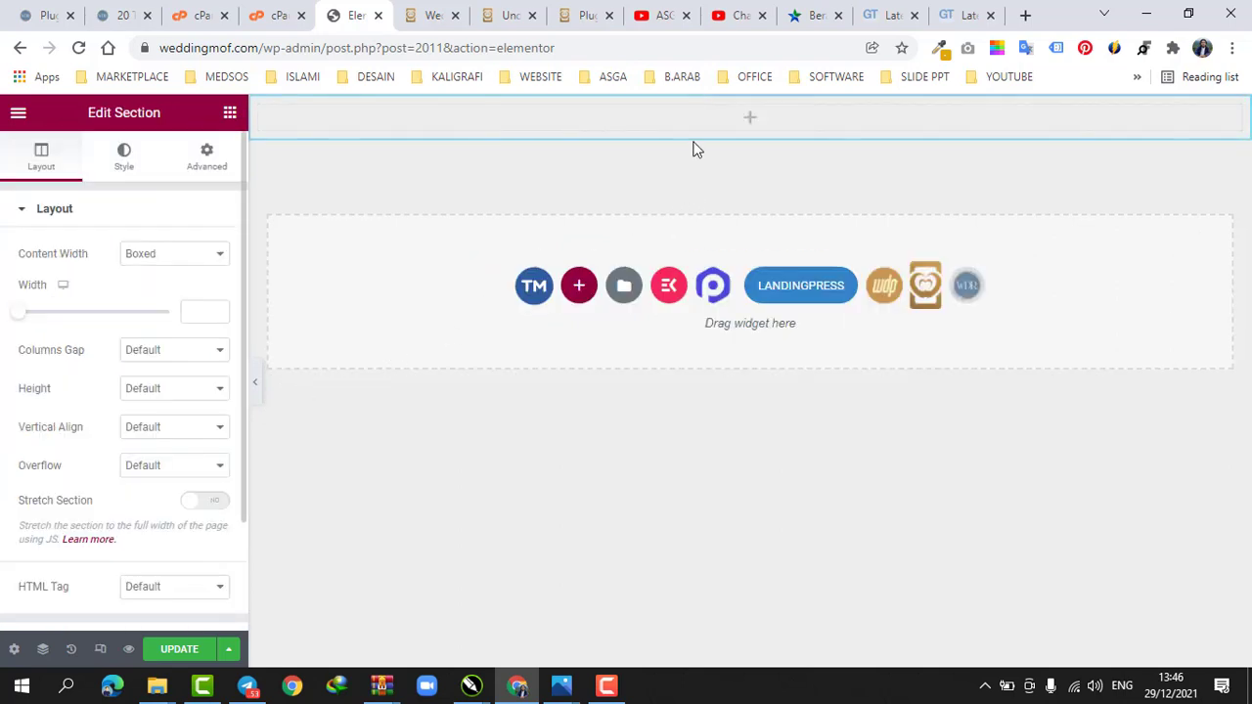
Place a Woocommerce Order widget from the WeddingPress widgets into the new section
{"action": "left_click", "coordinate": [227, 114]}
{"action": "scroll", "coordinate": [139, 362], "scroll_direction": "down", "scroll_amount": 2}
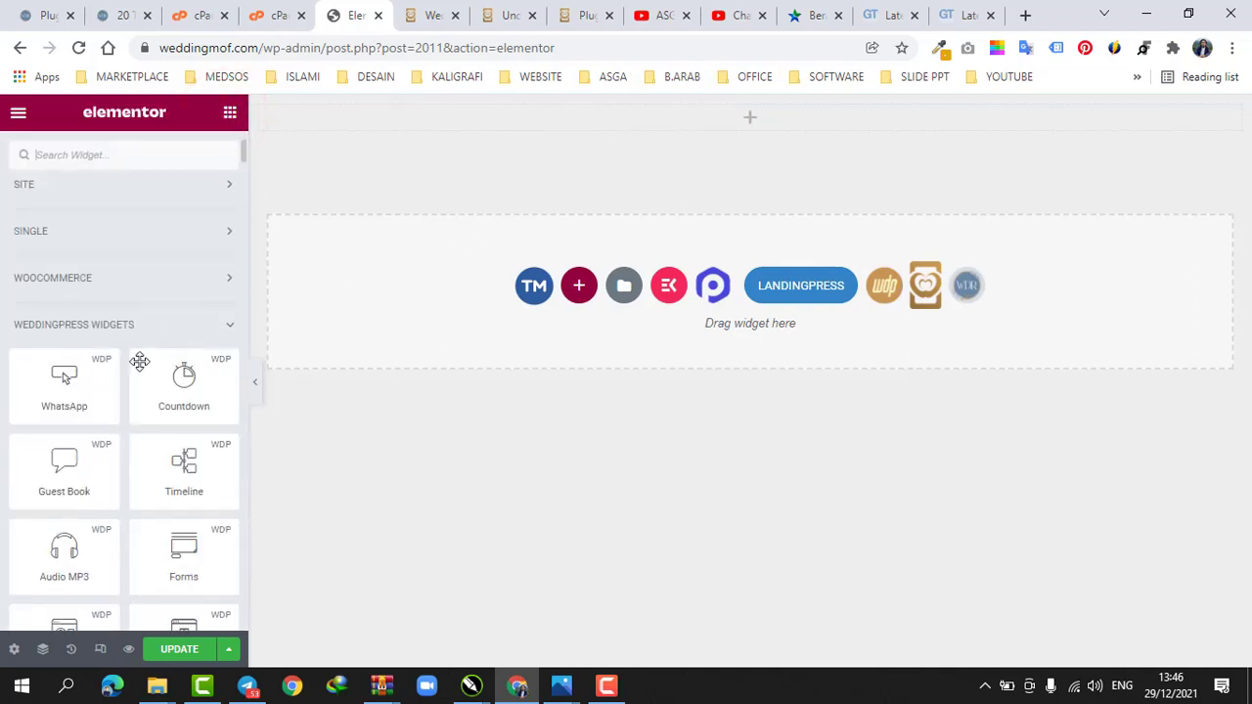
{"action": "scroll", "coordinate": [195, 394], "scroll_direction": "down", "scroll_amount": 5}
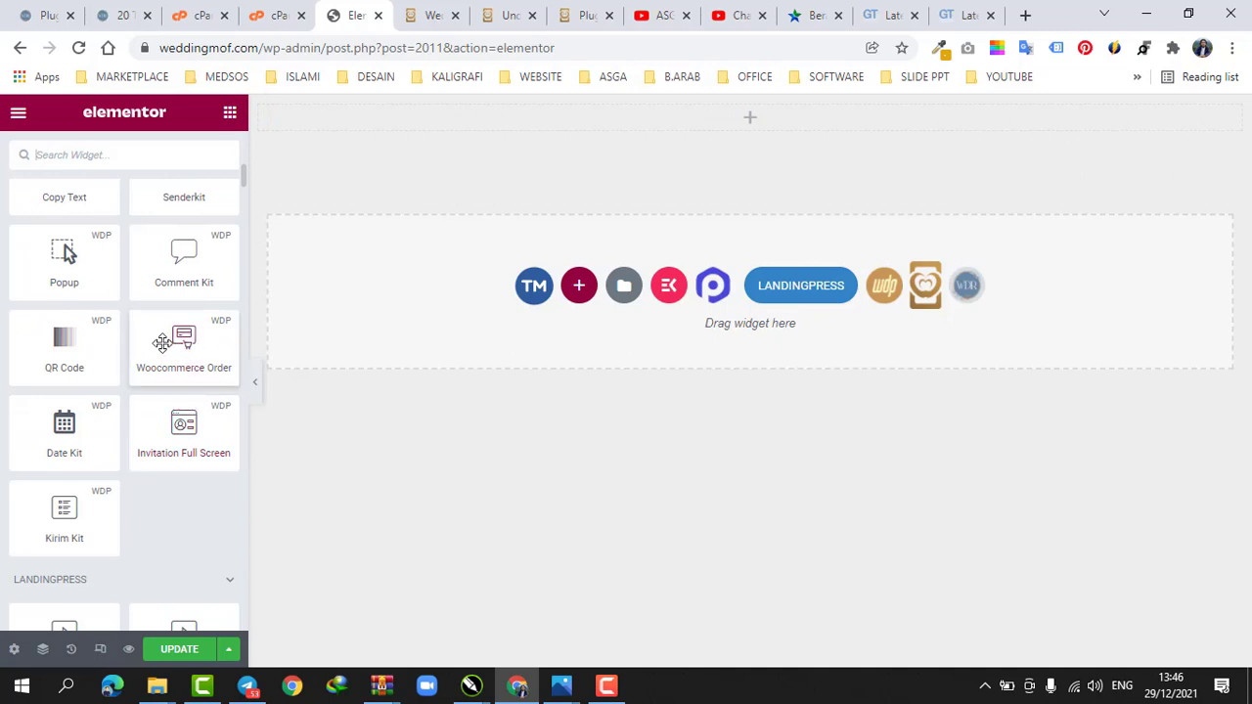
{"action": "left_click_drag", "start_coordinate": [163, 342], "coordinate": [724, 117]}
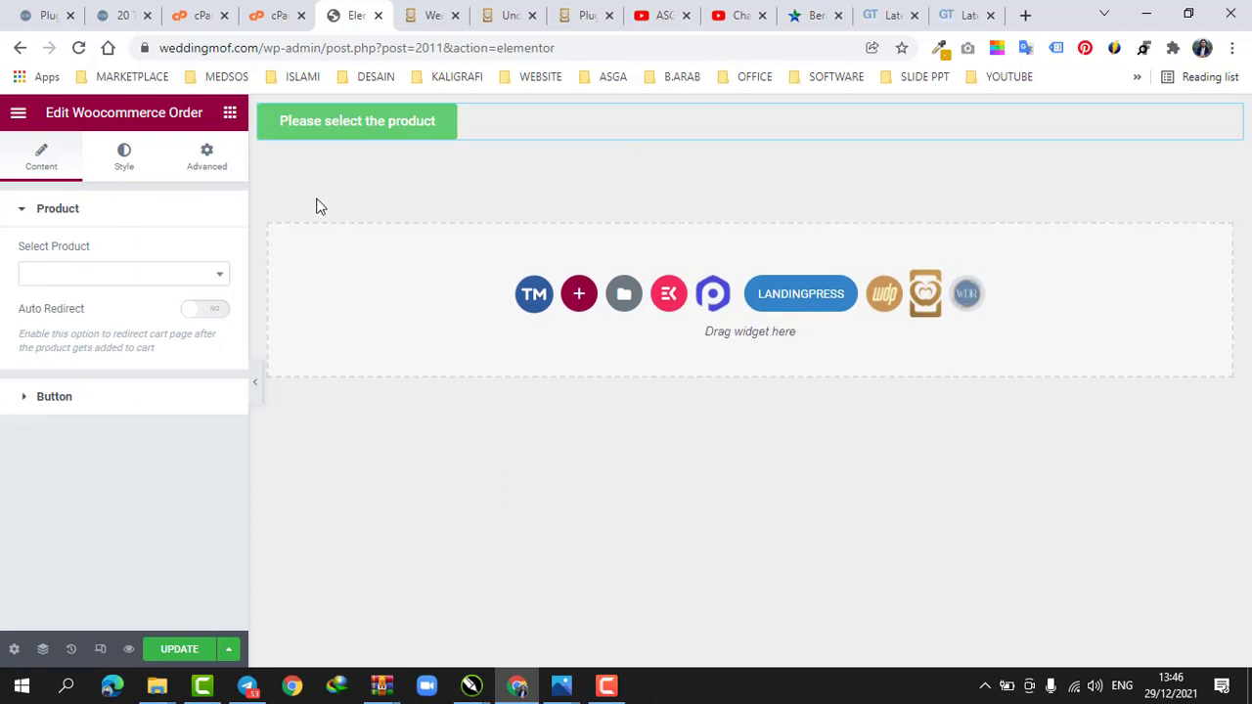
Set the widget's product to Undangan Digital Website Paket Rindu and center-align its button
{"action": "left_click", "coordinate": [75, 272]}
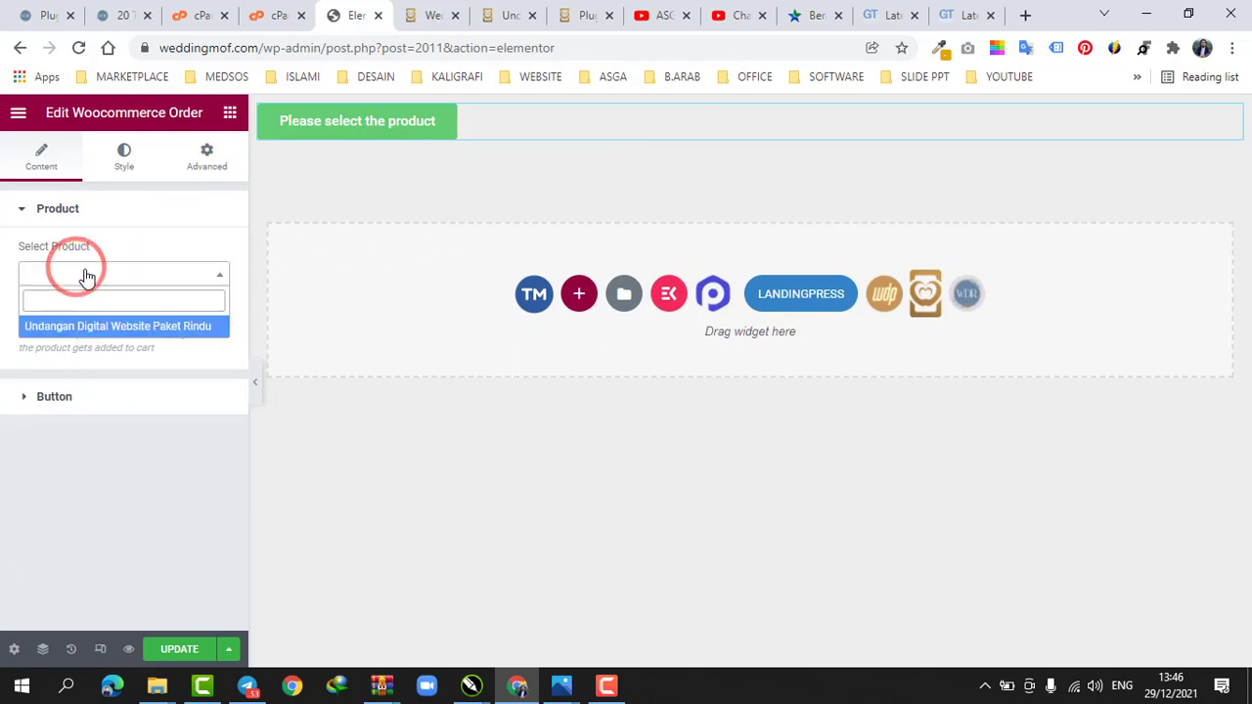
{"action": "left_click", "coordinate": [106, 327]}
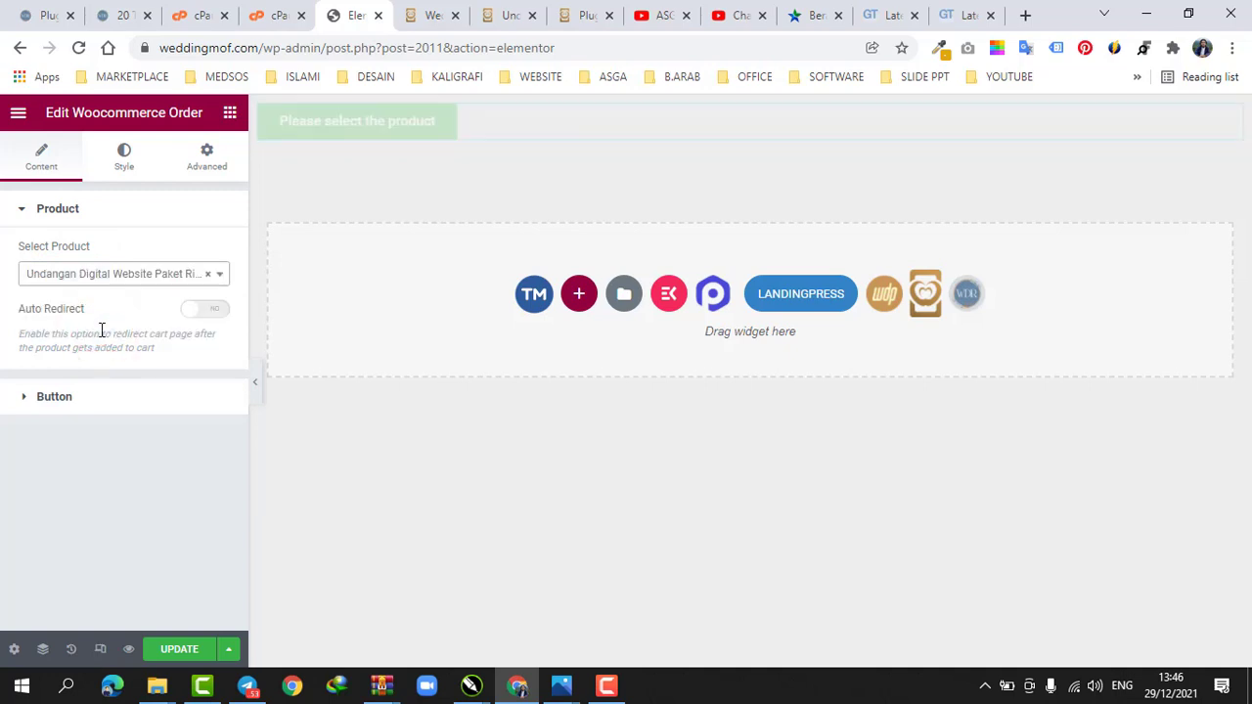
{"action": "left_click", "coordinate": [102, 399]}
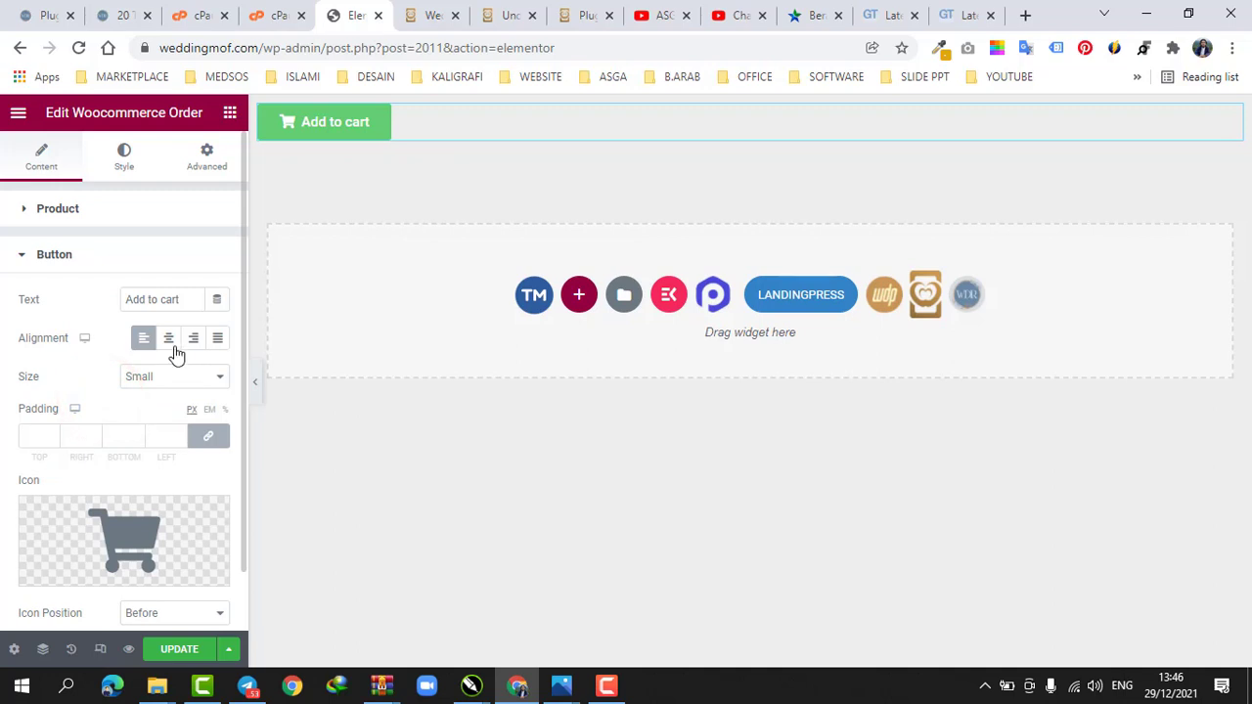
{"action": "left_click", "coordinate": [169, 339]}
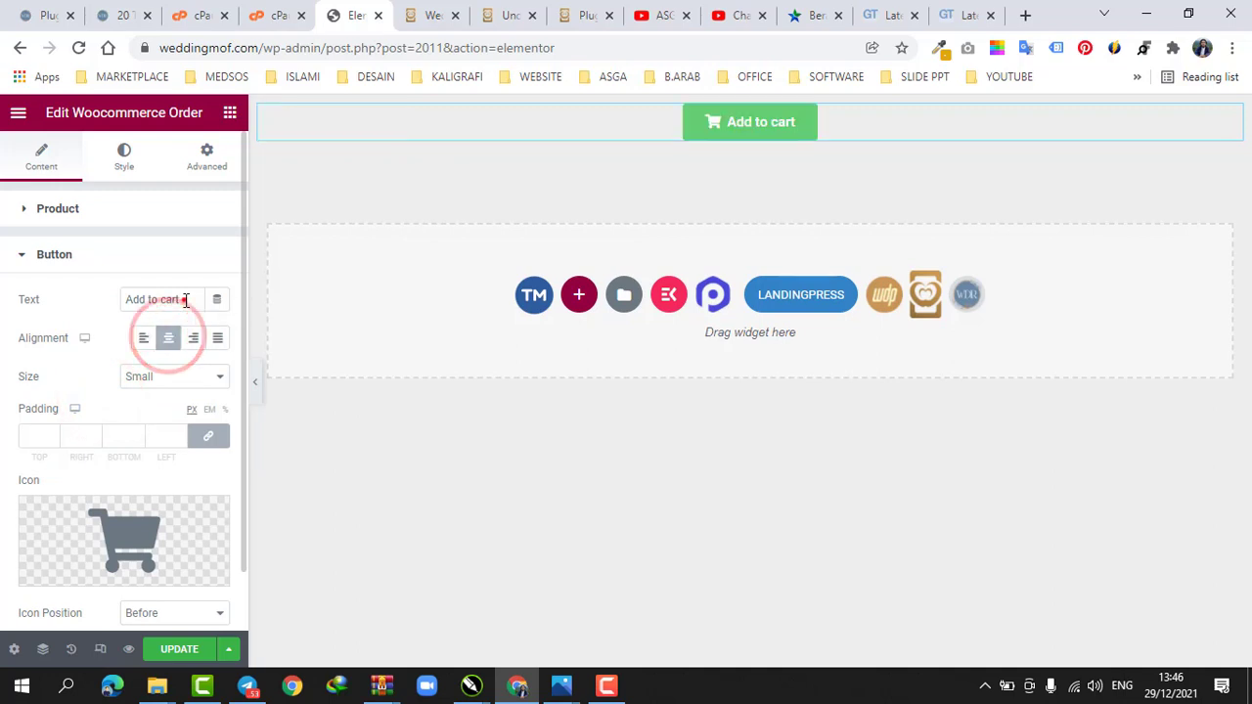
Change the order button's text to "Beli Paket Rindu"
{"action": "left_click_drag", "start_coordinate": [180, 299], "coordinate": [97, 303]}
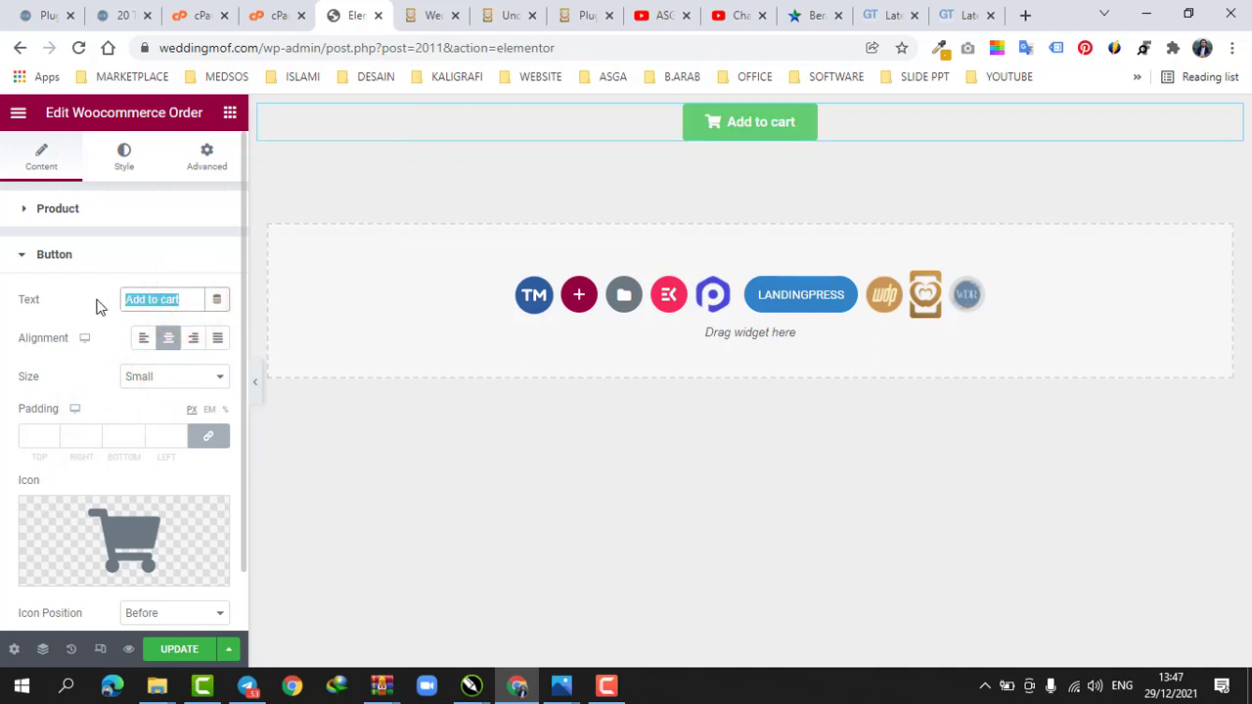
{"action": "type", "text": "B"}
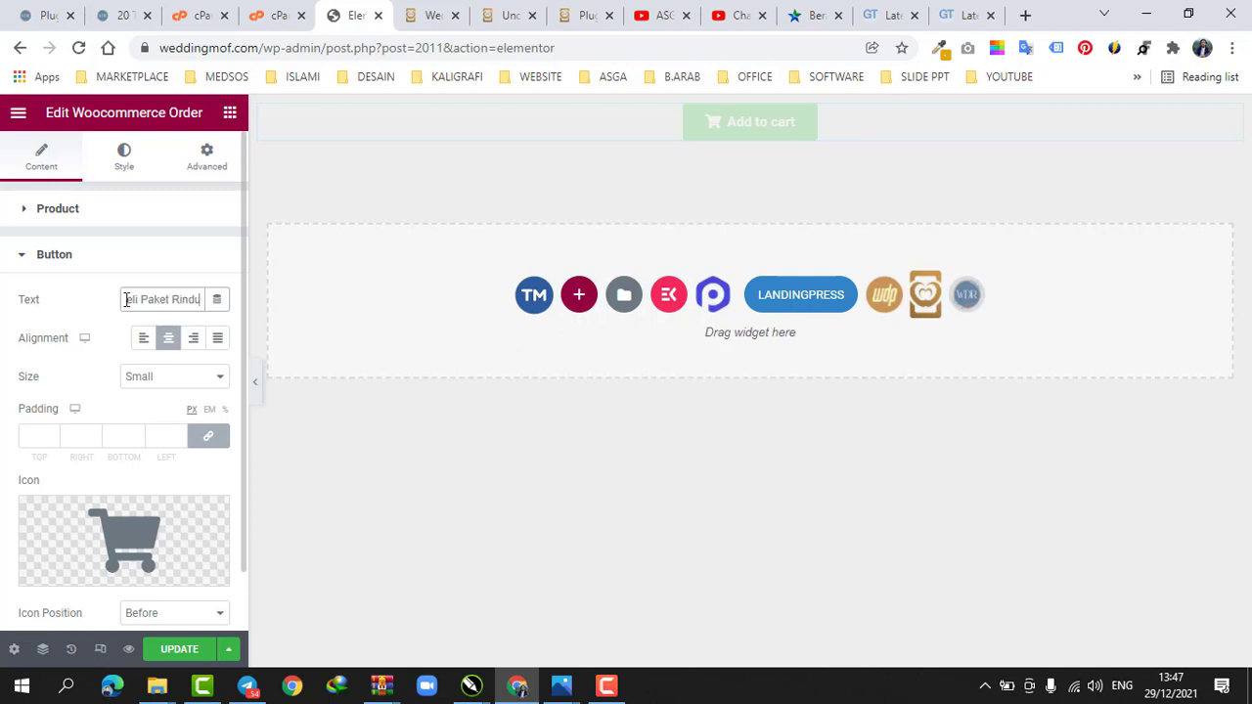
{"action": "scroll", "coordinate": [86, 391], "scroll_direction": "down", "scroll_amount": 1}
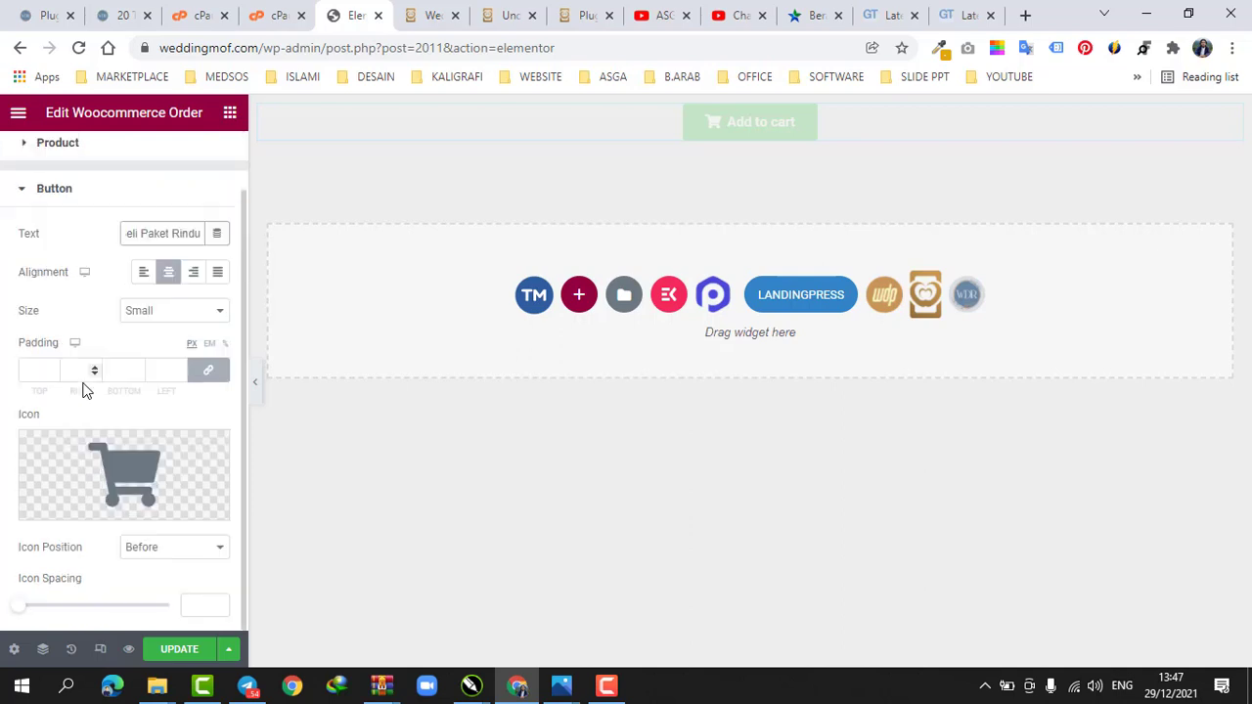
{"action": "mouse_move", "coordinate": [127, 487]}
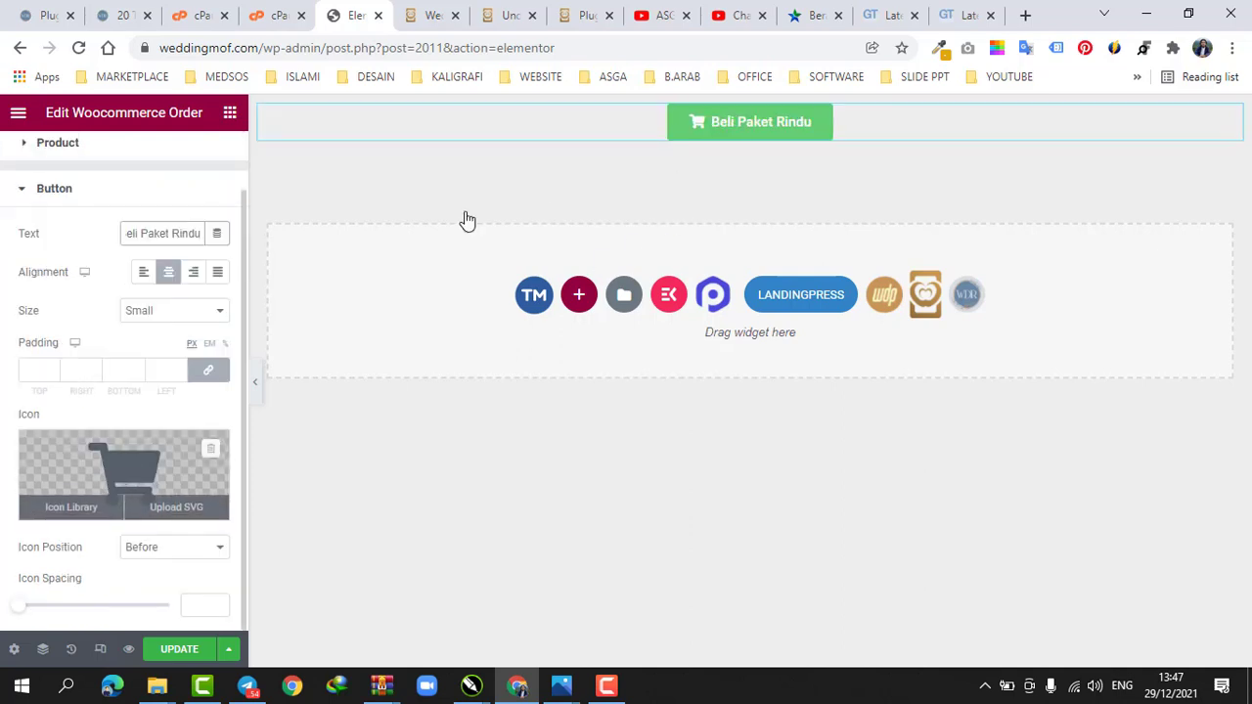
{"action": "scroll", "coordinate": [130, 260], "scroll_direction": "up", "scroll_amount": 1}
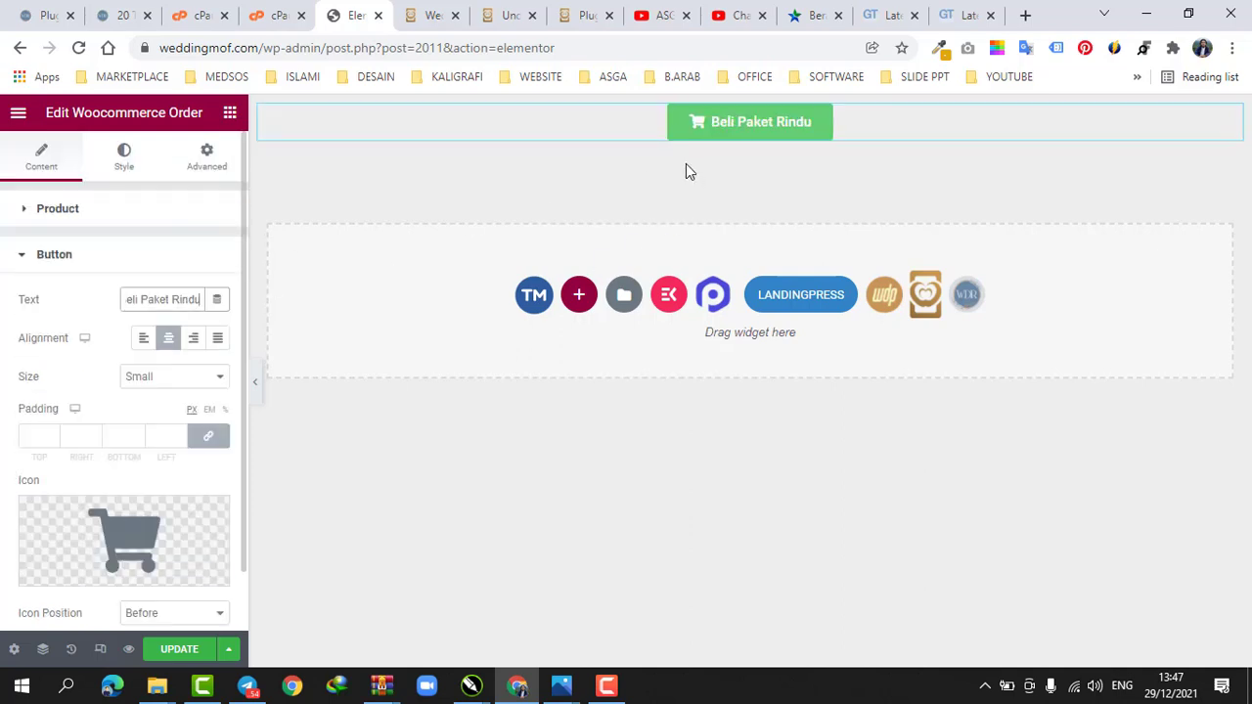
Add an Image widget above the order button and insert the wedding couple photo from the media library
{"action": "left_click", "coordinate": [120, 166]}
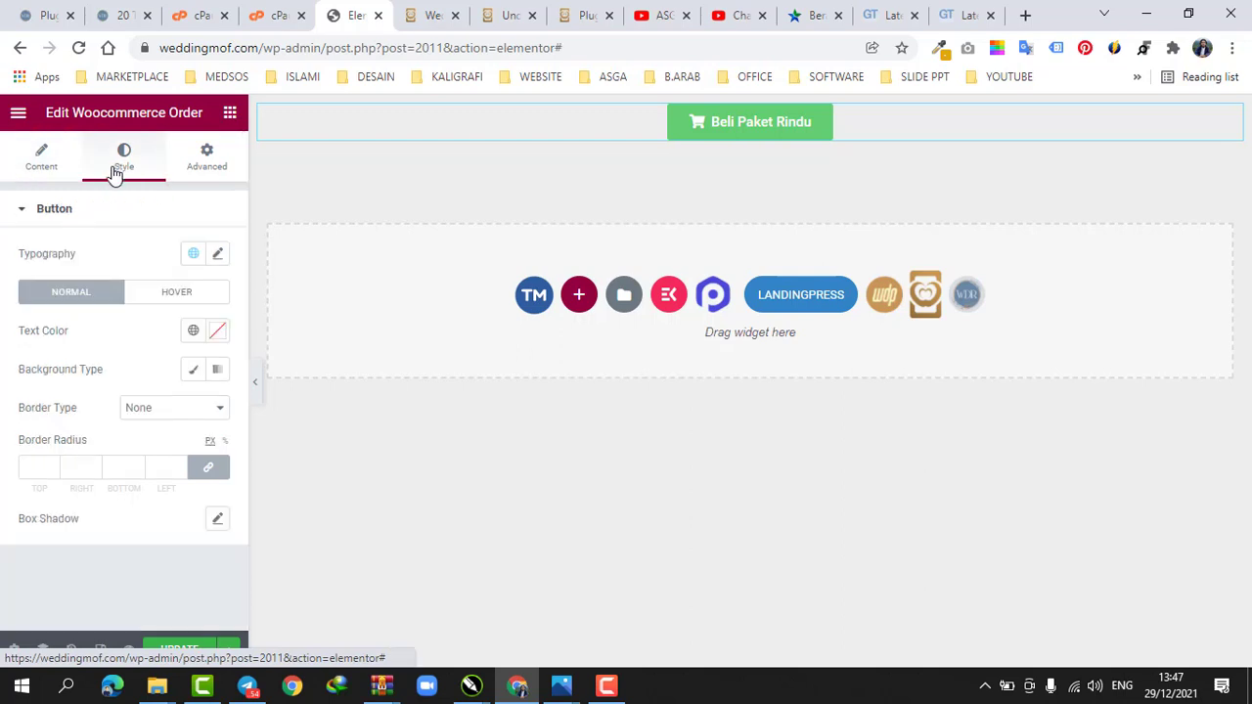
{"action": "left_click", "coordinate": [230, 112]}
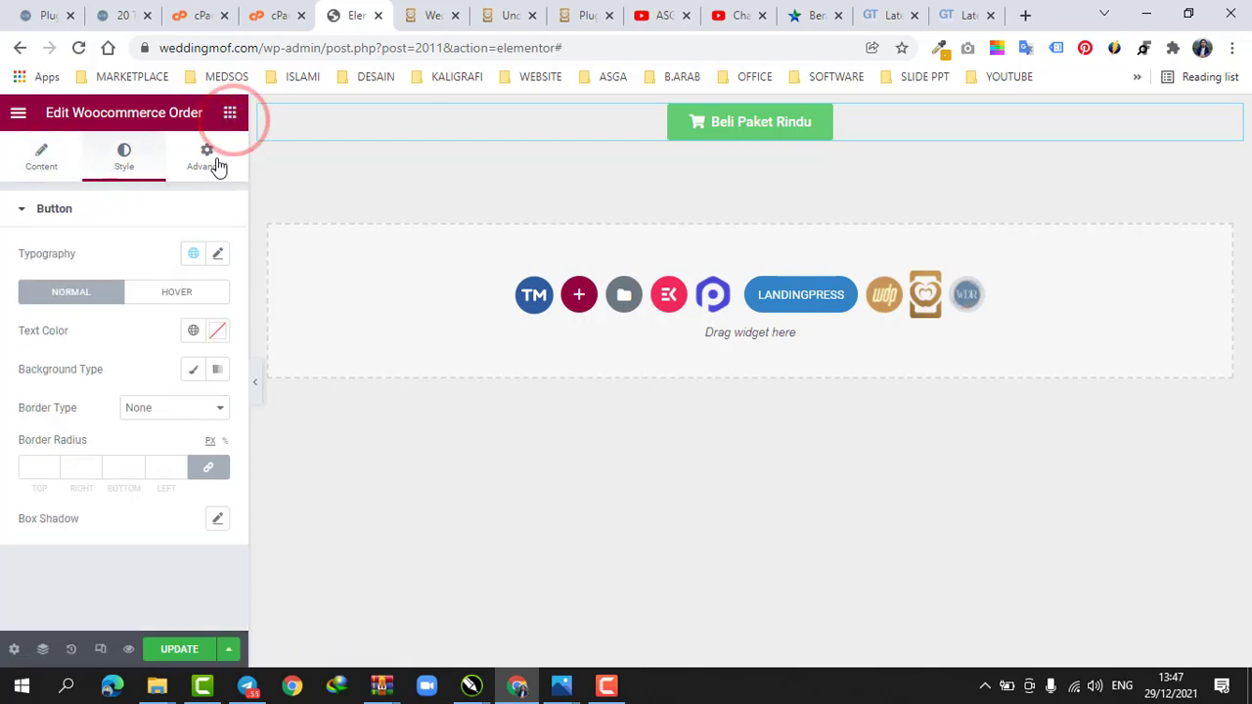
{"action": "scroll", "coordinate": [140, 307], "scroll_direction": "down", "scroll_amount": 2}
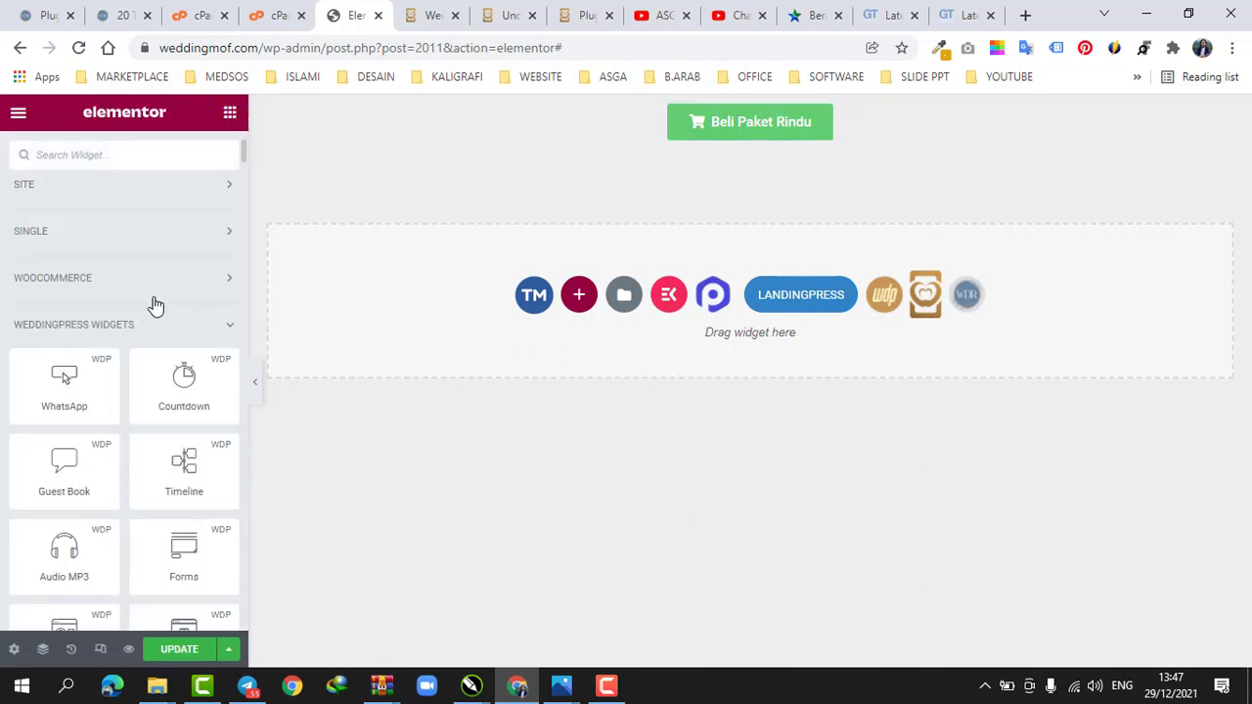
{"action": "scroll", "coordinate": [155, 333], "scroll_direction": "down", "scroll_amount": 3}
{"action": "scroll", "coordinate": [120, 234], "scroll_direction": "up", "scroll_amount": 5}
{"action": "left_click", "coordinate": [119, 227]}
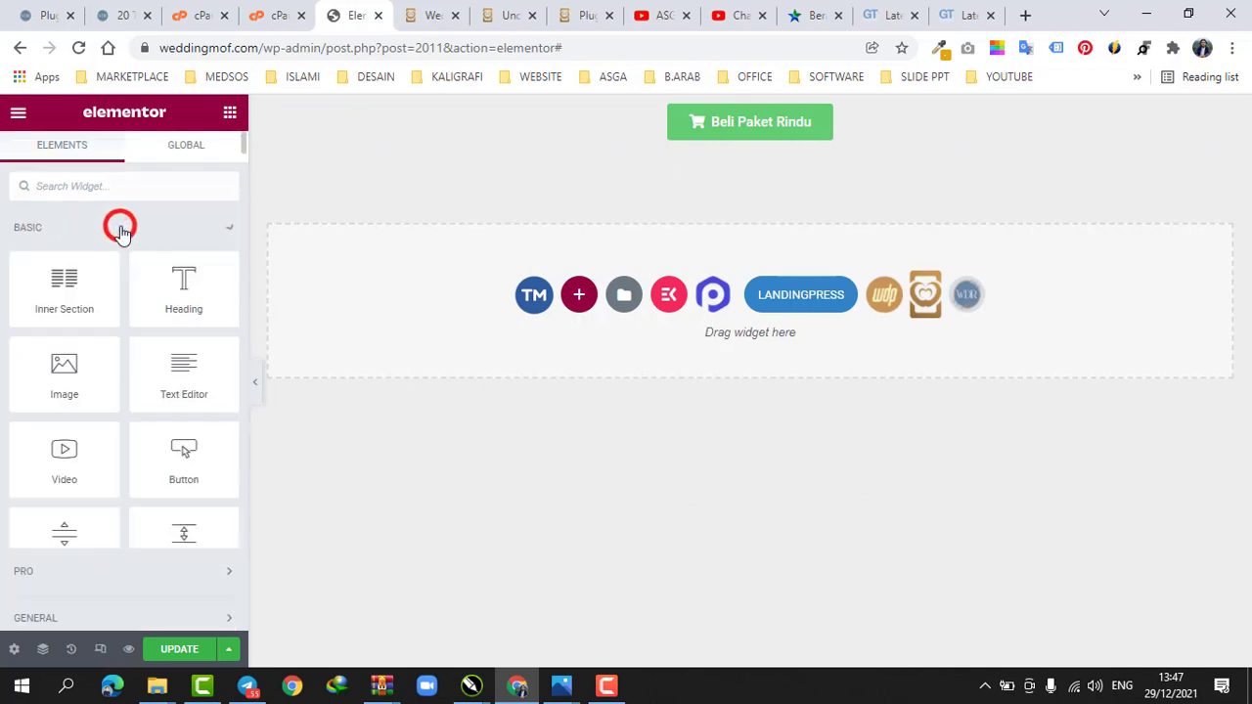
{"action": "left_click_drag", "start_coordinate": [74, 367], "coordinate": [739, 112]}
{"action": "left_click", "coordinate": [140, 301]}
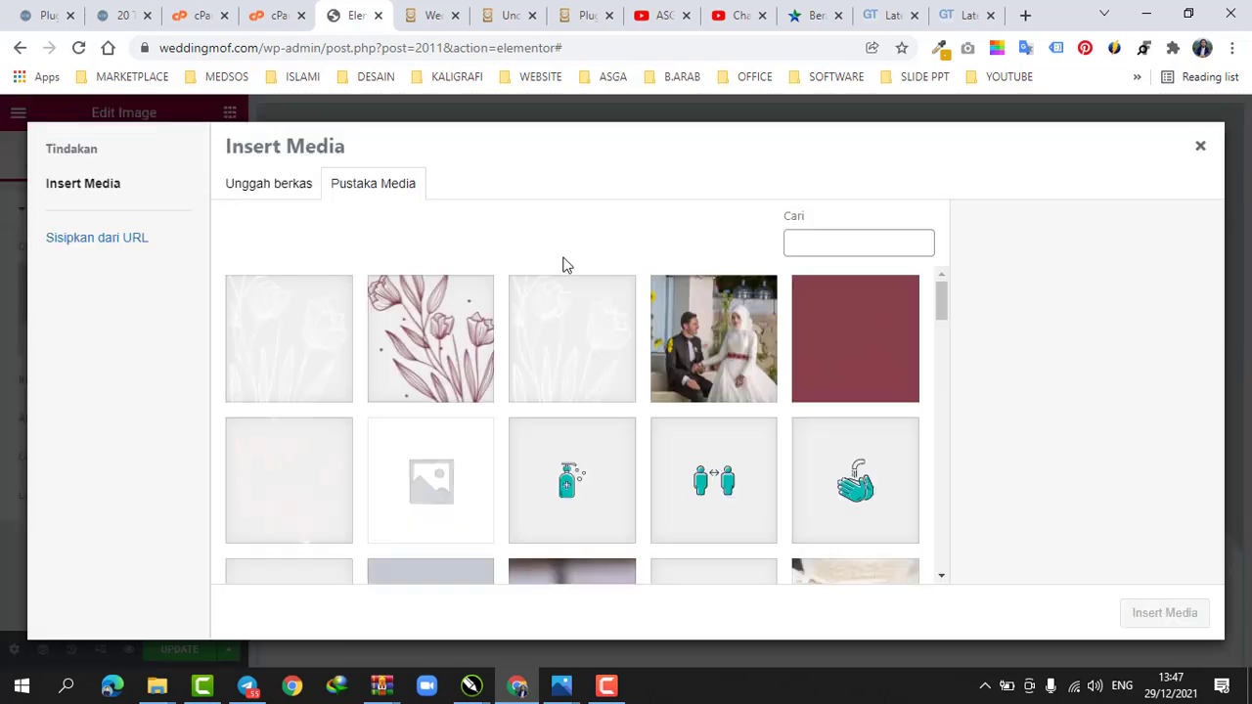
{"action": "left_click", "coordinate": [695, 331]}
{"action": "left_click", "coordinate": [1163, 613]}
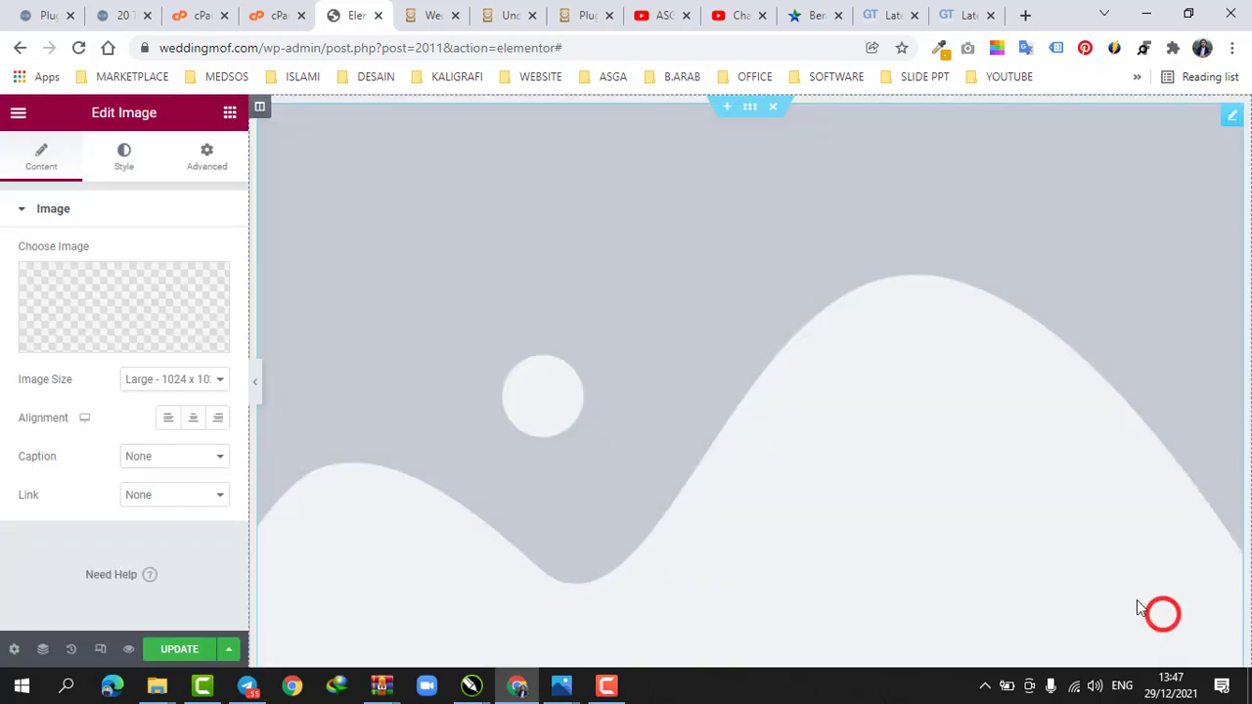
Set the image's width to about 23%
{"action": "left_click", "coordinate": [124, 155]}
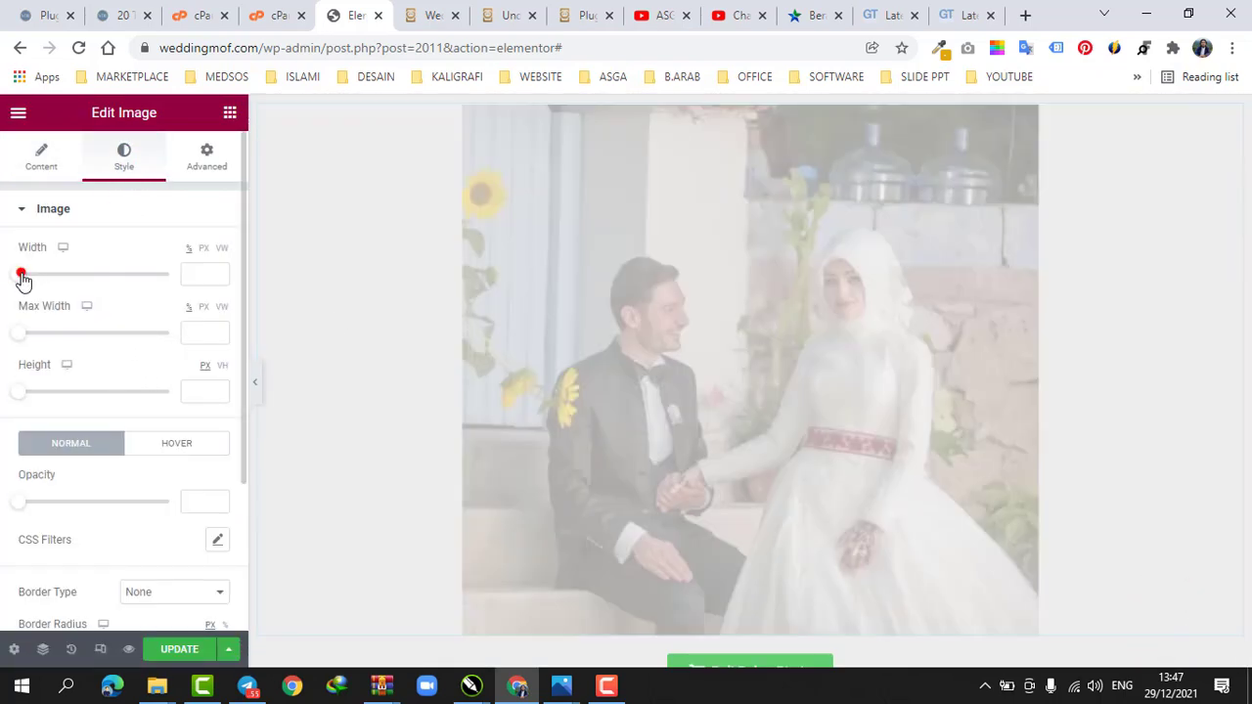
{"action": "left_click_drag", "start_coordinate": [21, 279], "coordinate": [55, 281]}
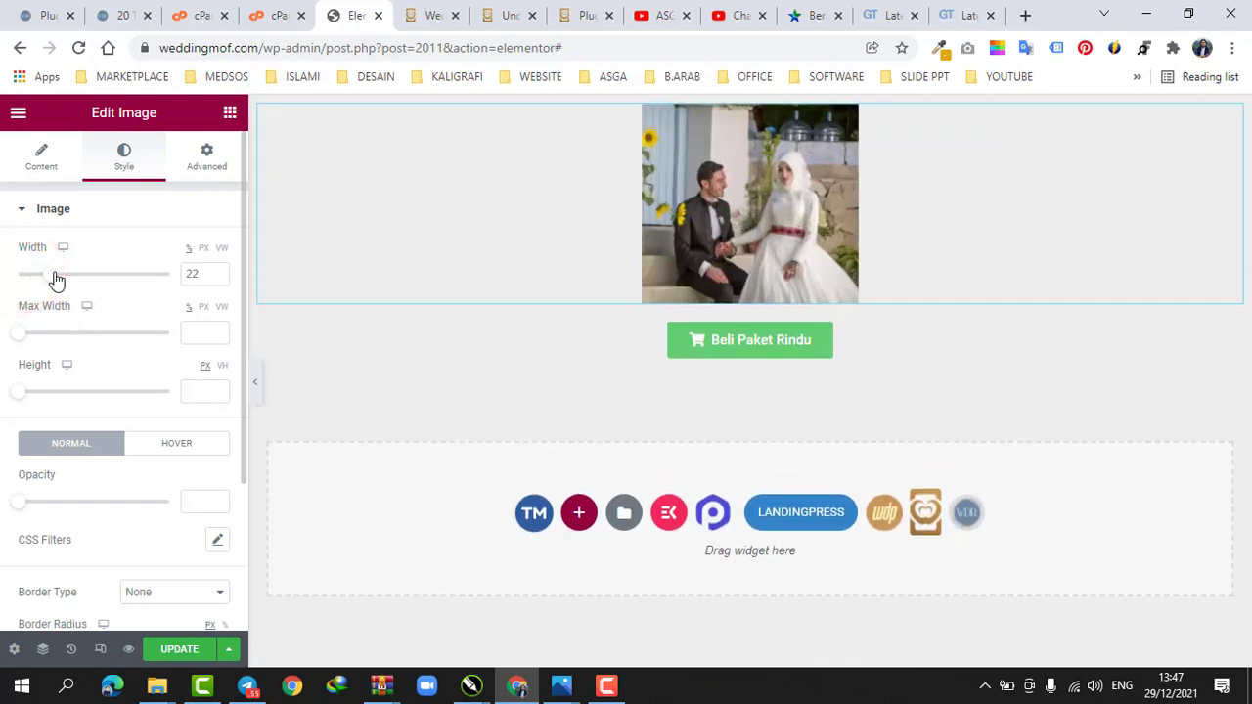
{"action": "left_click", "coordinate": [230, 113]}
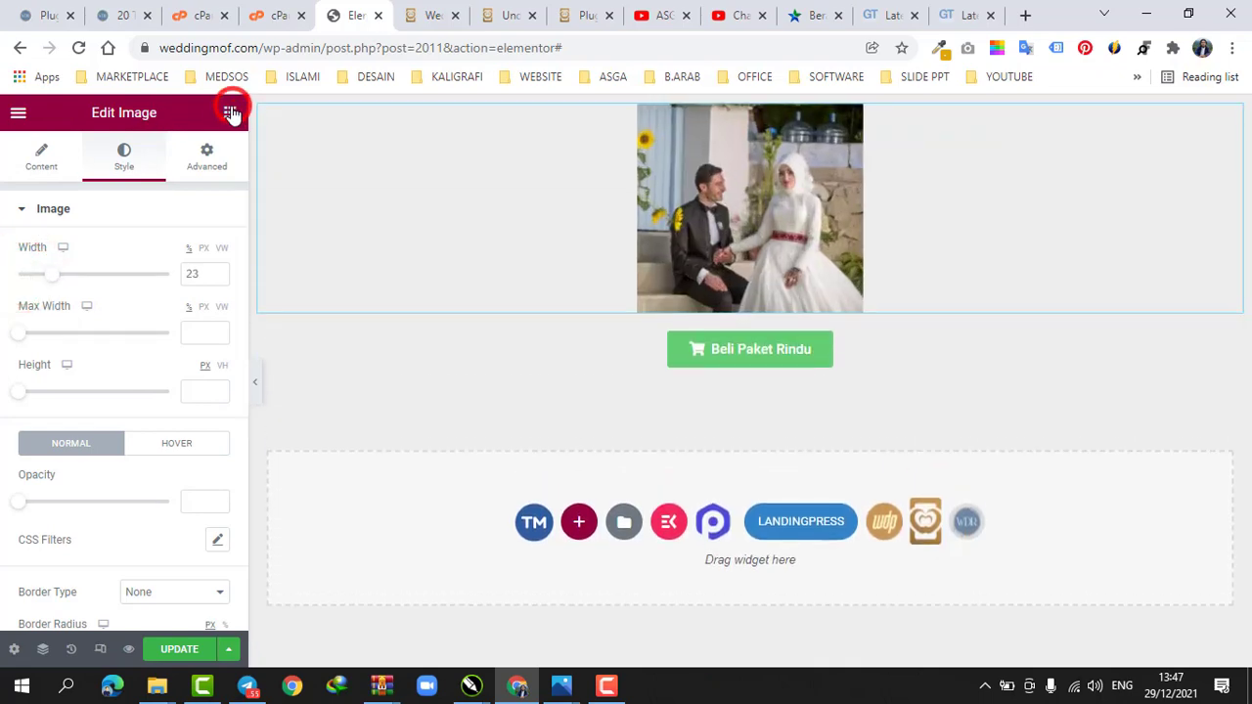
Add a centered heading between the image and the button reading "Rp.150.000"
{"action": "left_click_drag", "start_coordinate": [178, 285], "coordinate": [760, 309]}
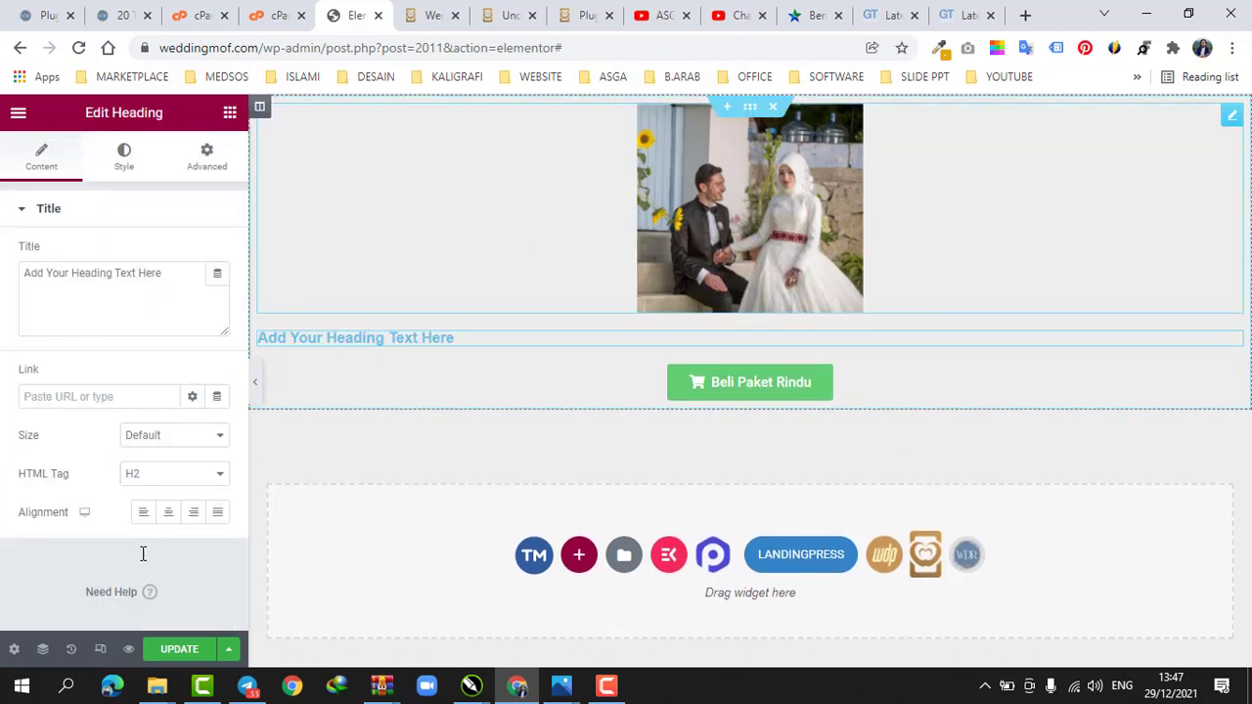
{"action": "left_click", "coordinate": [168, 512]}
{"action": "left_click", "coordinate": [167, 294]}
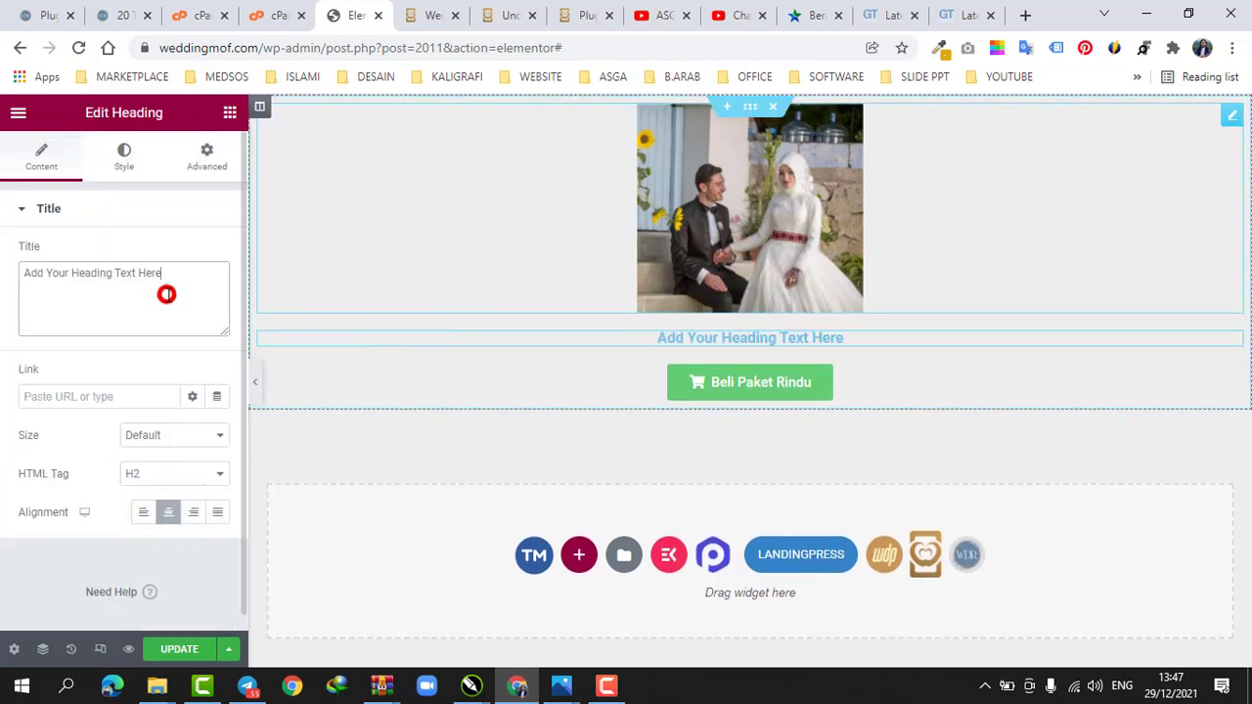
{"action": "key", "text": "ctrl+a"}
{"action": "type", "text": "R"}
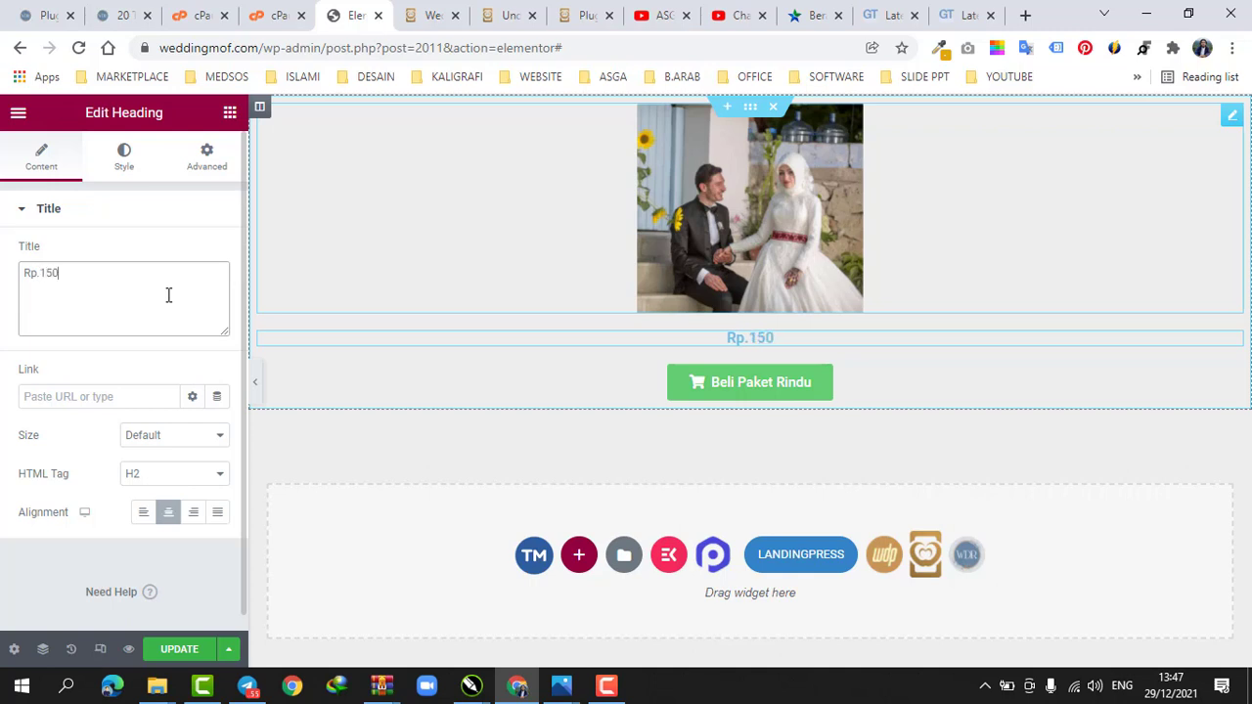
Set the price heading's text color to black
{"action": "left_click", "coordinate": [124, 166]}
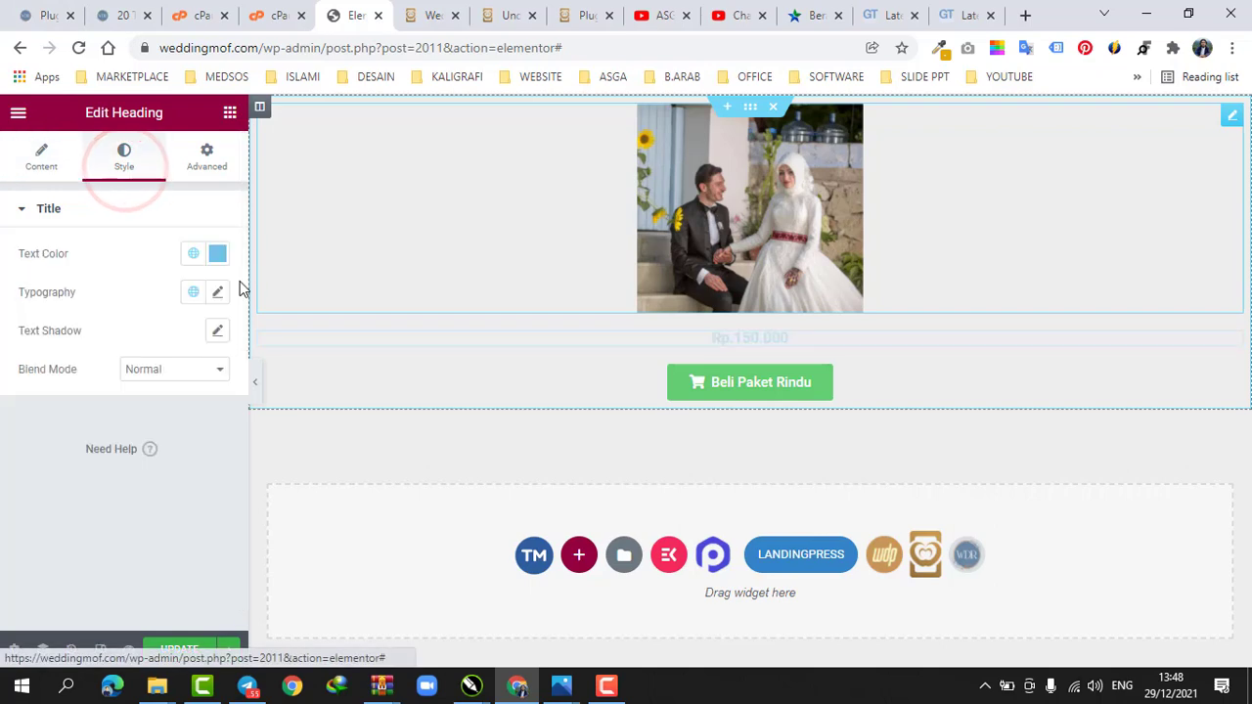
{"action": "left_click", "coordinate": [217, 254]}
{"action": "left_click_drag", "start_coordinate": [165, 404], "coordinate": [123, 476]}
{"action": "left_click", "coordinate": [221, 256]}
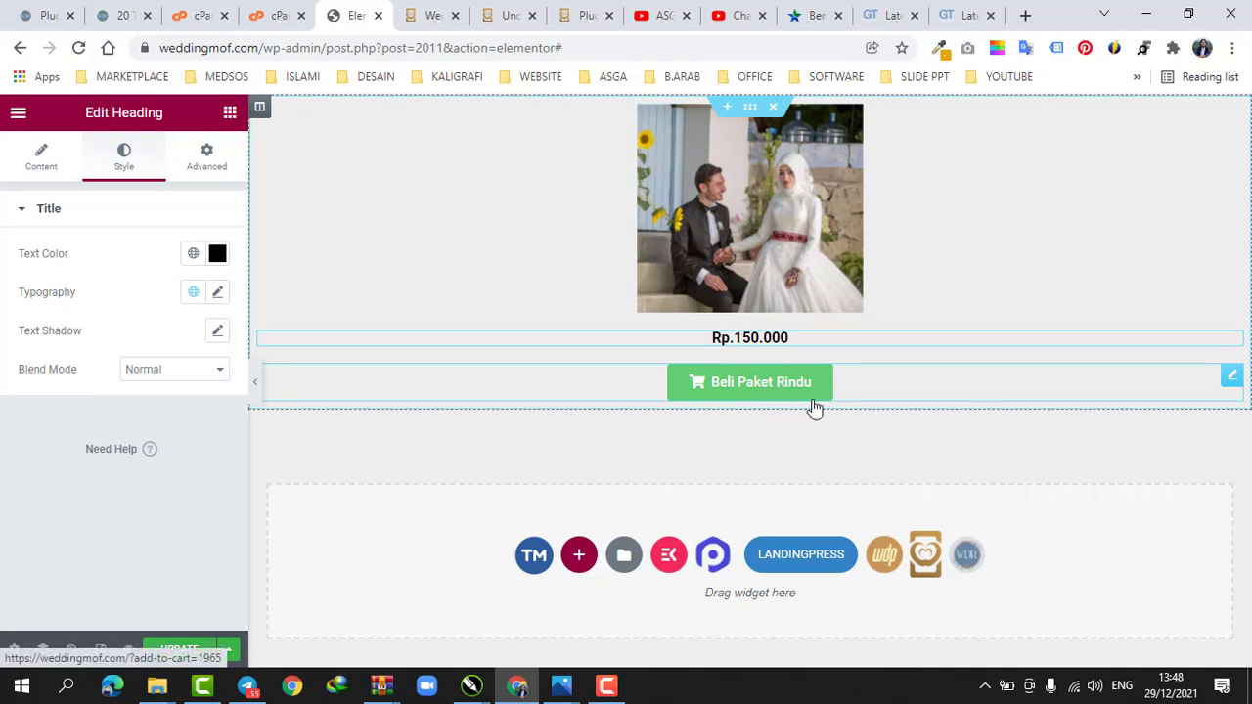
Increase the price heading's font size and update the page
{"action": "left_click", "coordinate": [217, 292]}
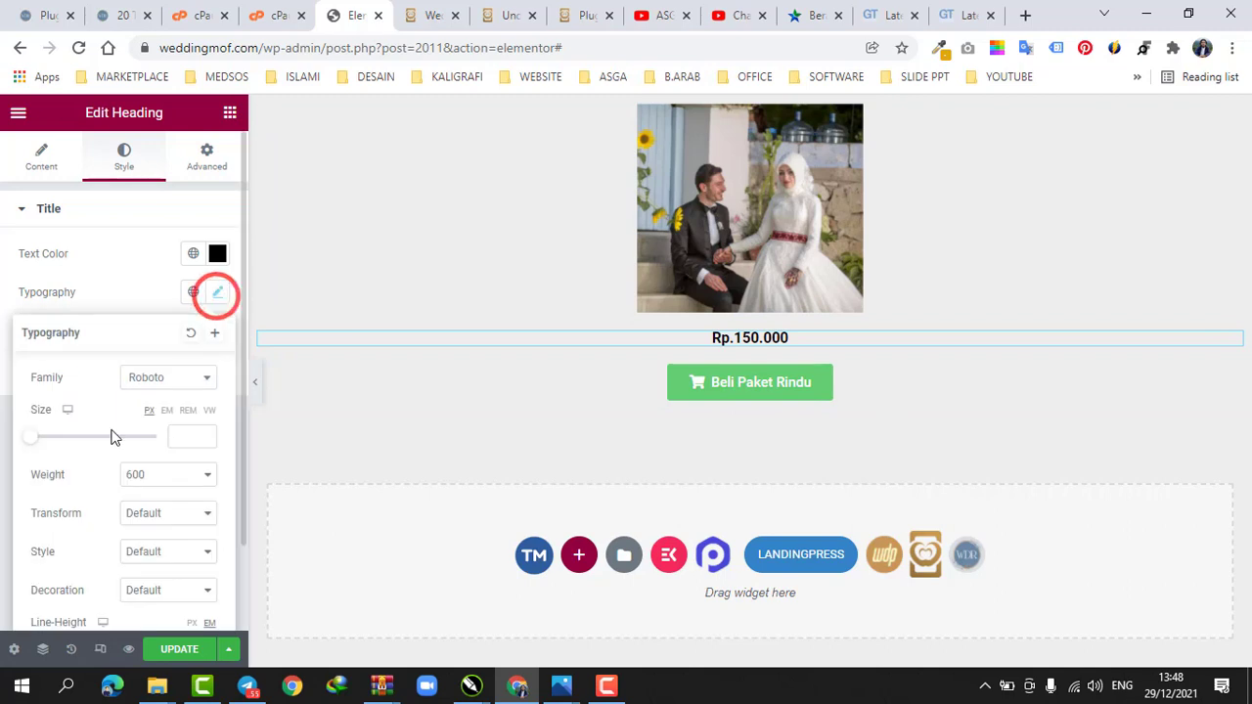
{"action": "mouse_move", "coordinate": [30, 437]}
{"action": "left_mouse_down"}
{"action": "mouse_move", "coordinate": [53, 447]}
{"action": "mouse_move", "coordinate": [48, 438]}
{"action": "left_mouse_up"}
{"action": "left_click", "coordinate": [218, 295]}
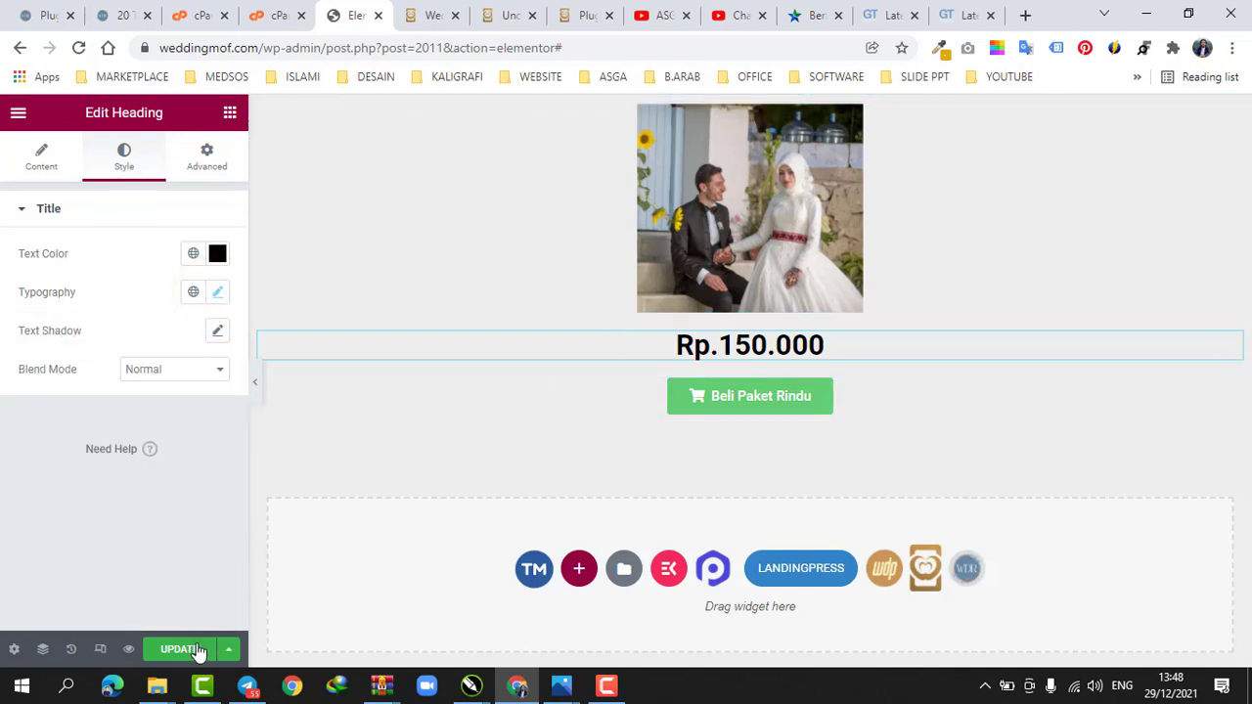
{"action": "left_click", "coordinate": [186, 650]}
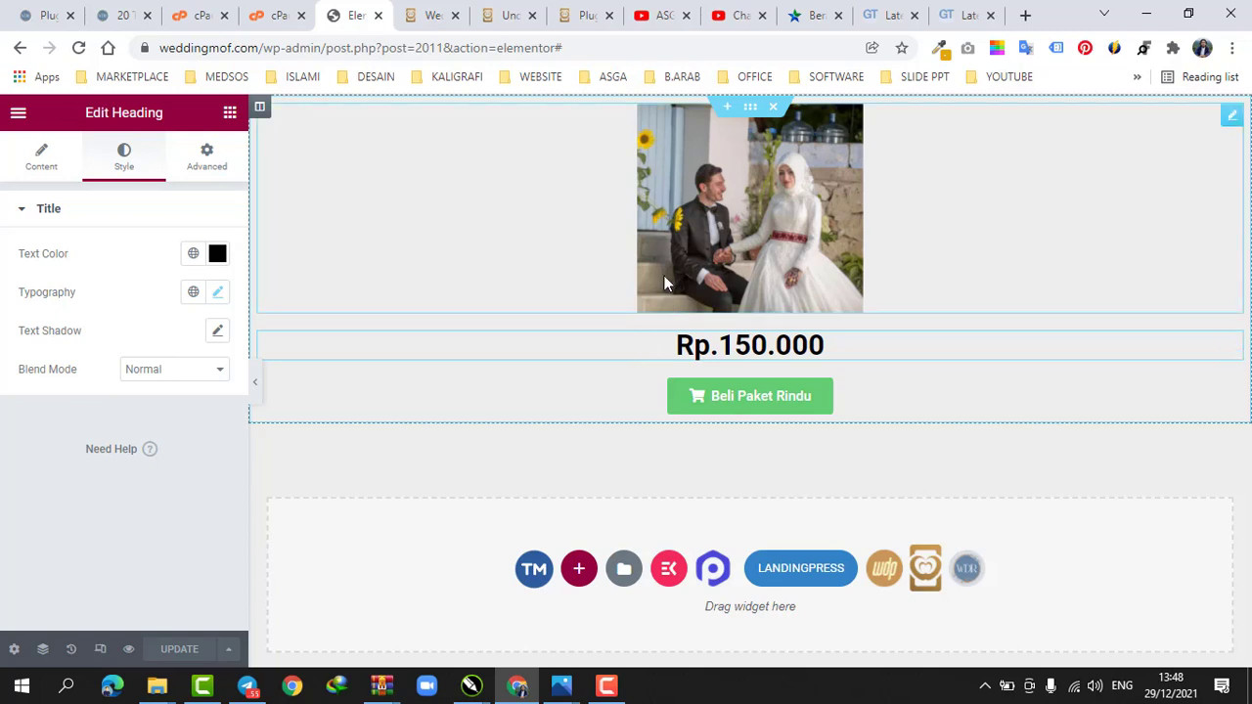
Preview the page in a new tab and return to the editor
{"action": "left_click", "coordinate": [131, 651]}
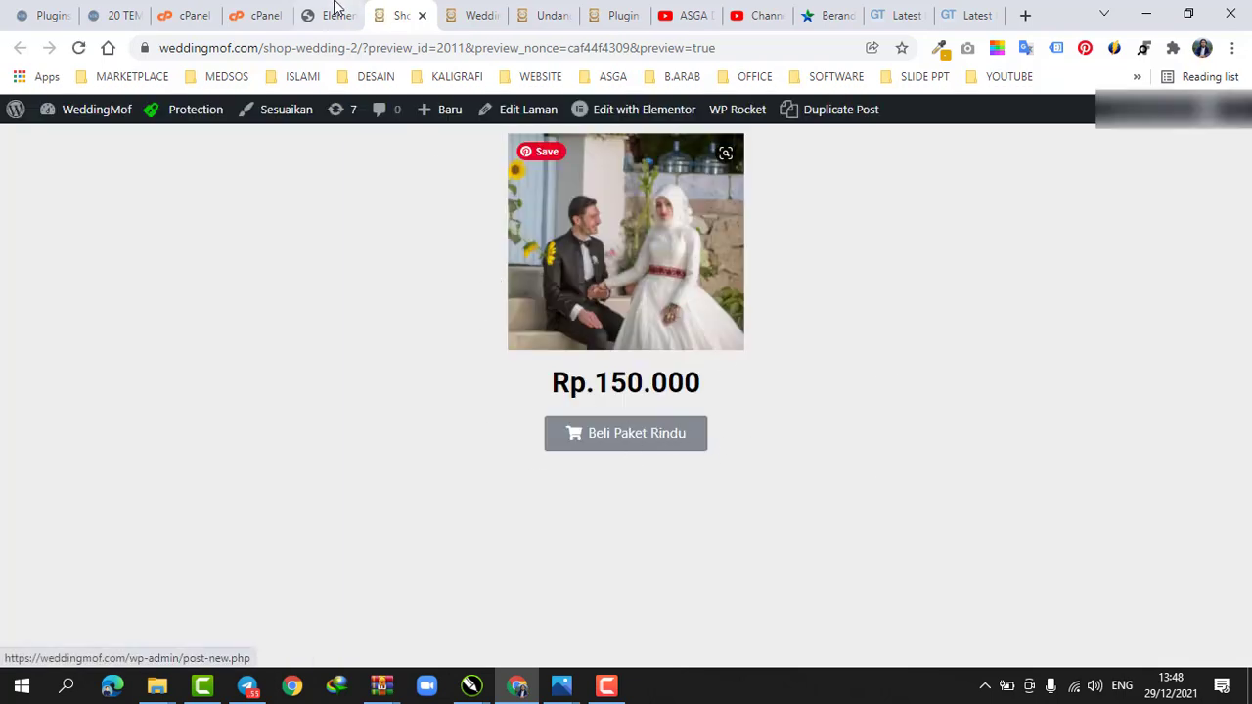
{"action": "left_click", "coordinate": [336, 13]}
{"action": "left_click", "coordinate": [401, 15]}
{"action": "left_click", "coordinate": [333, 13]}
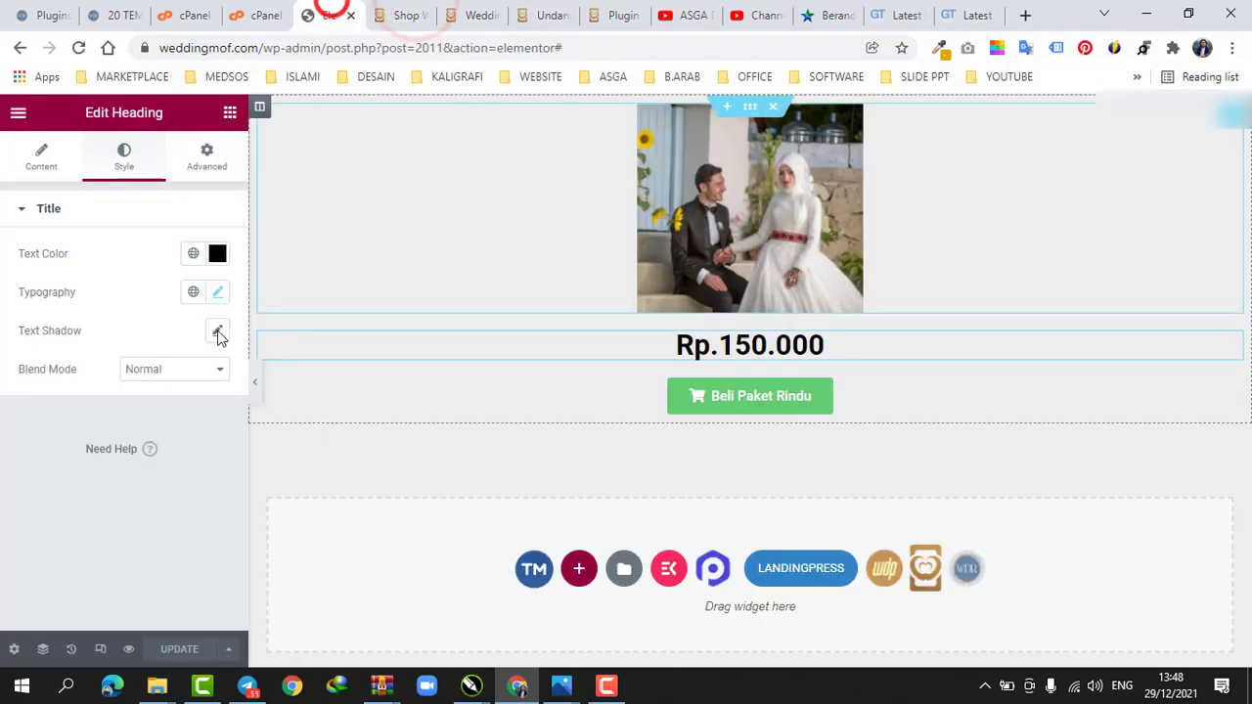
Select the order button widget and set its text color to white (#FFFFFF)
{"action": "left_click", "coordinate": [620, 380]}
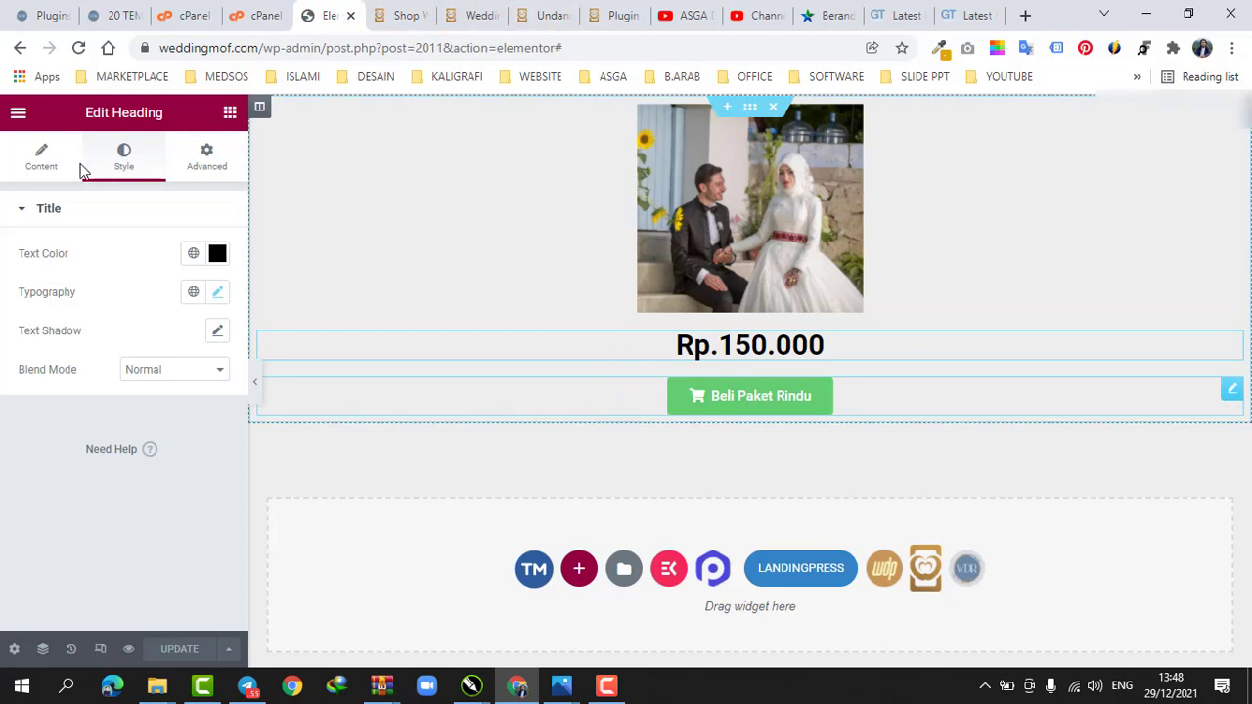
{"action": "left_click", "coordinate": [645, 409]}
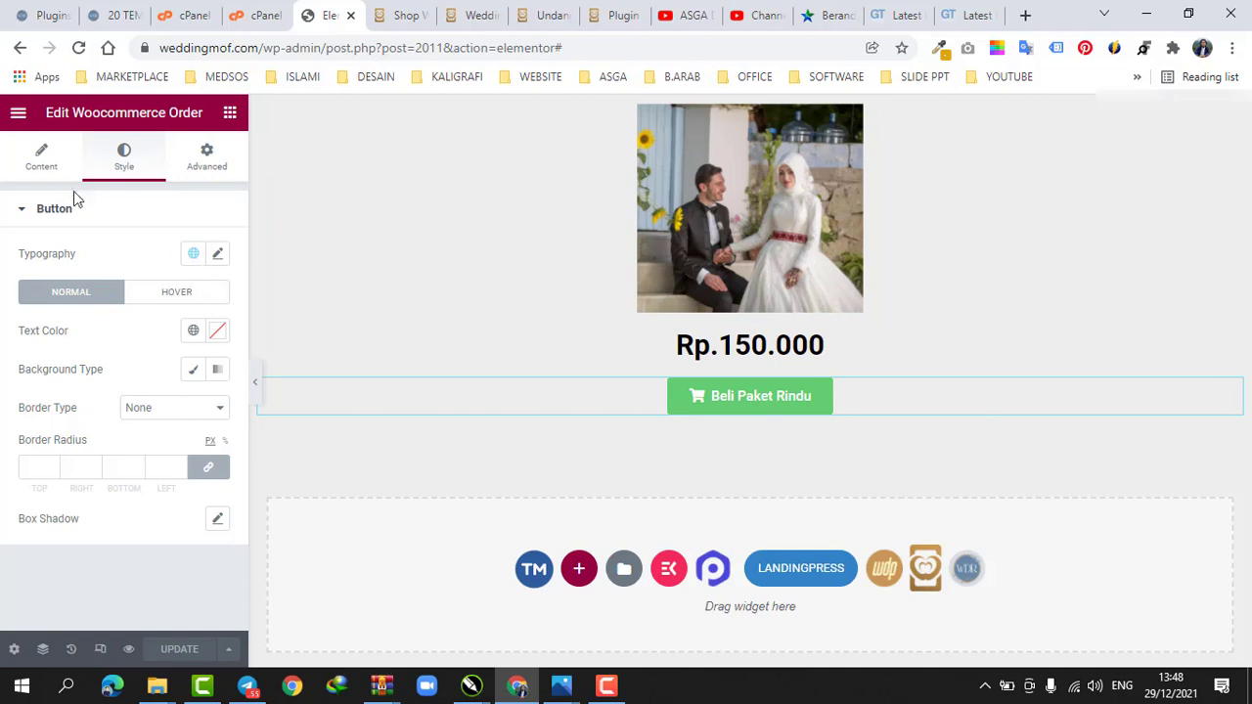
{"action": "left_click", "coordinate": [41, 157]}
{"action": "left_click", "coordinate": [140, 403]}
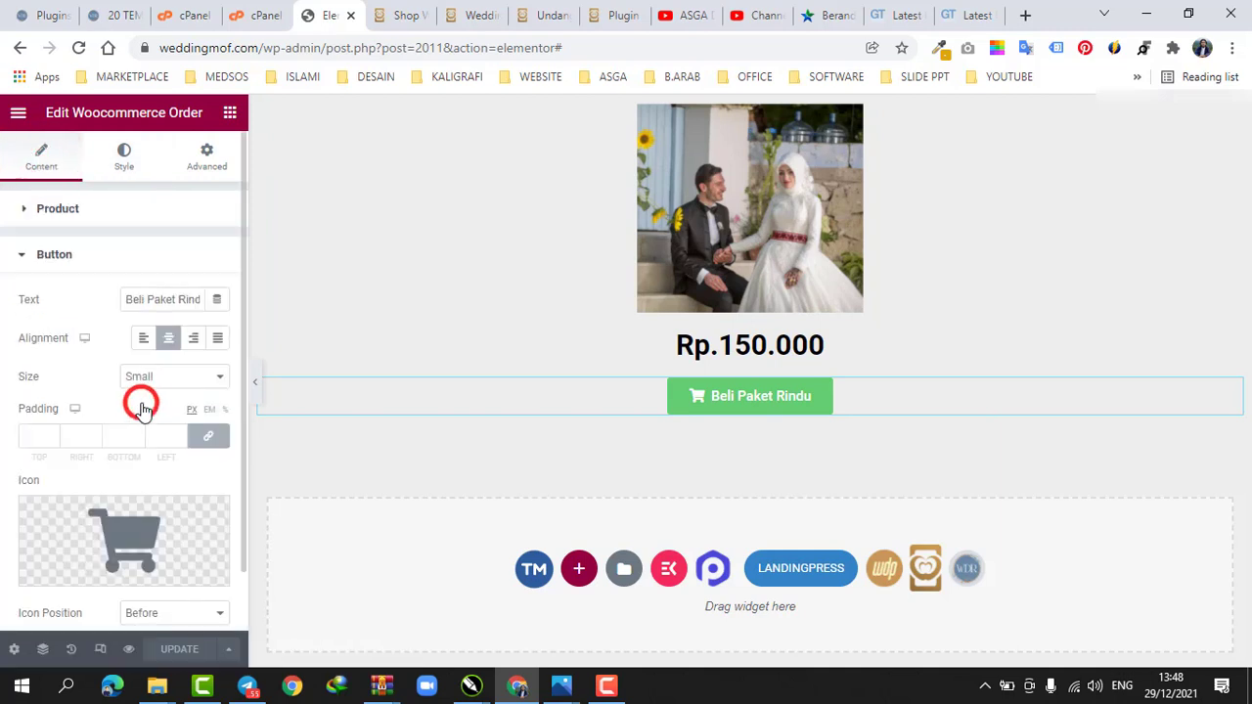
{"action": "left_click", "coordinate": [108, 155]}
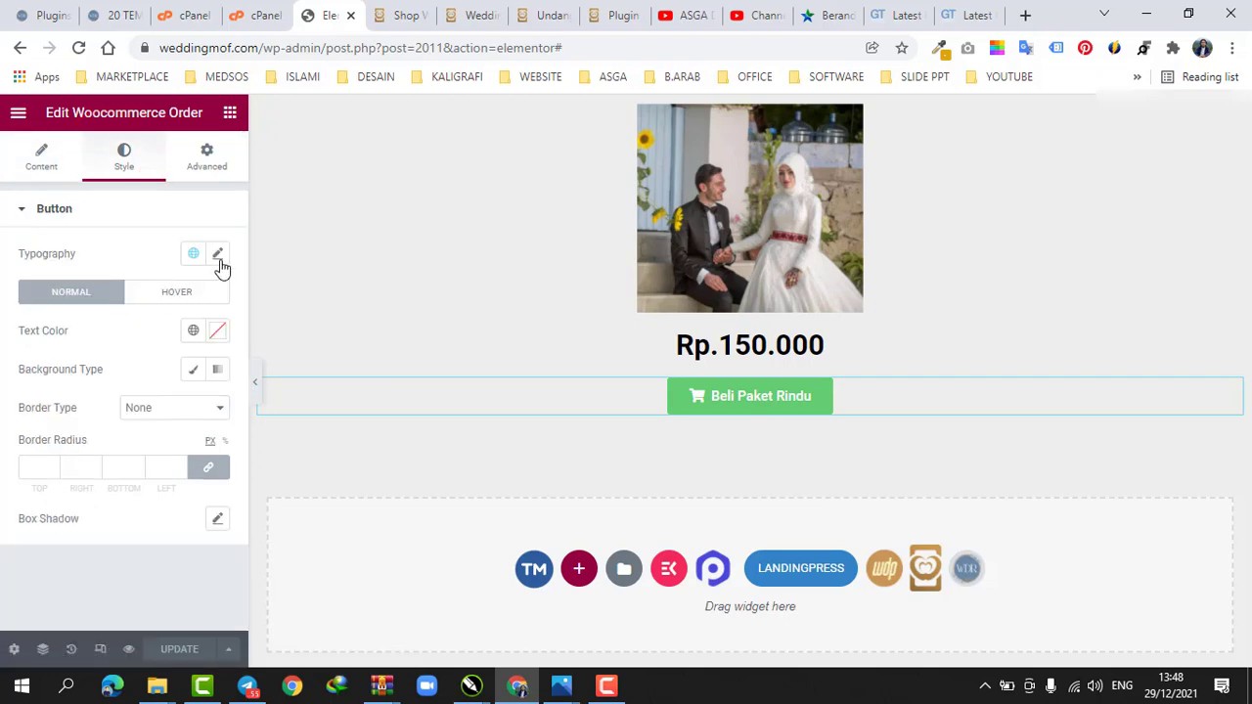
{"action": "left_click", "coordinate": [217, 331]}
{"action": "left_click", "coordinate": [159, 413]}
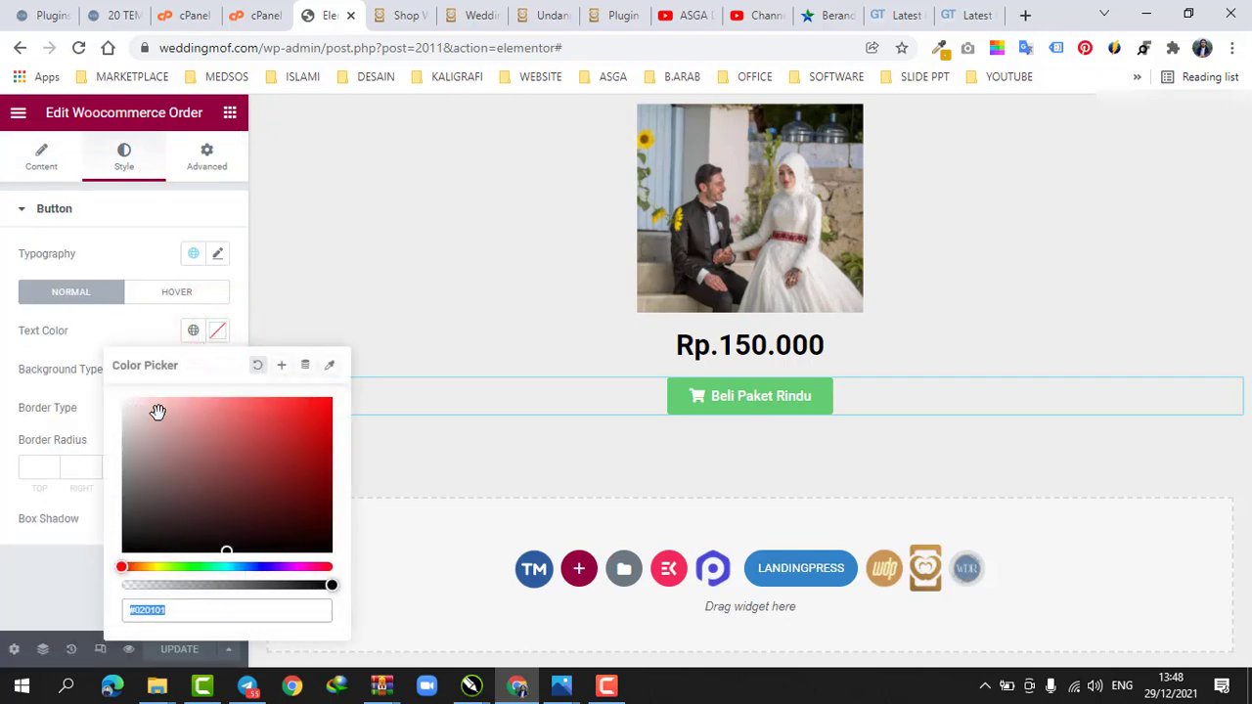
{"action": "left_click", "coordinate": [217, 333]}
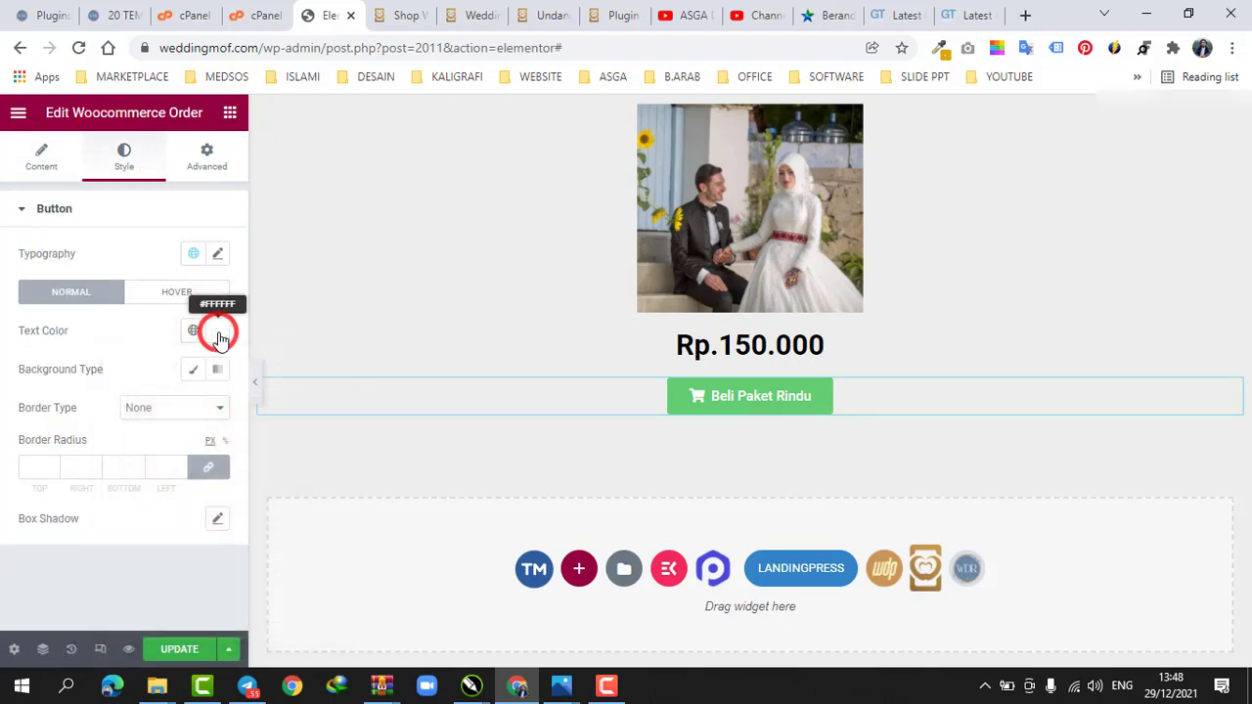
Give the order button a classic background and set its color to orange
{"action": "left_click", "coordinate": [192, 369]}
{"action": "left_click", "coordinate": [216, 408]}
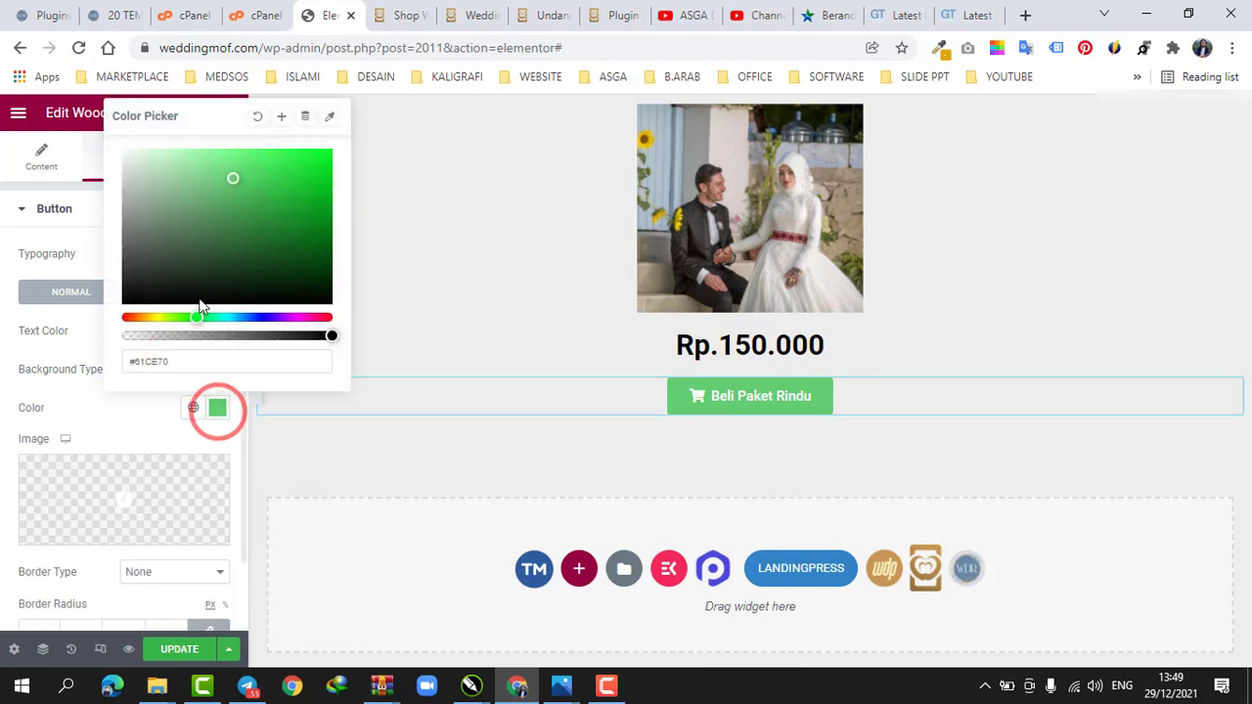
{"action": "left_click", "coordinate": [132, 318]}
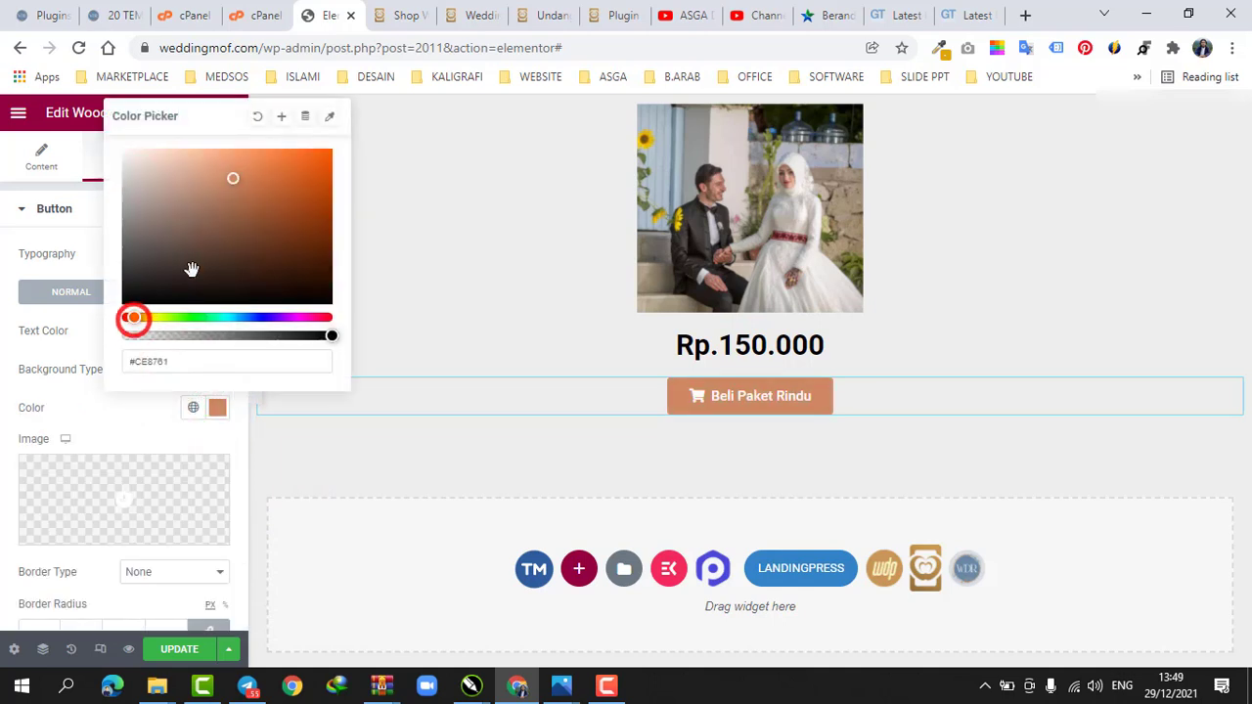
{"action": "left_click", "coordinate": [318, 158]}
{"action": "left_click", "coordinate": [203, 426]}
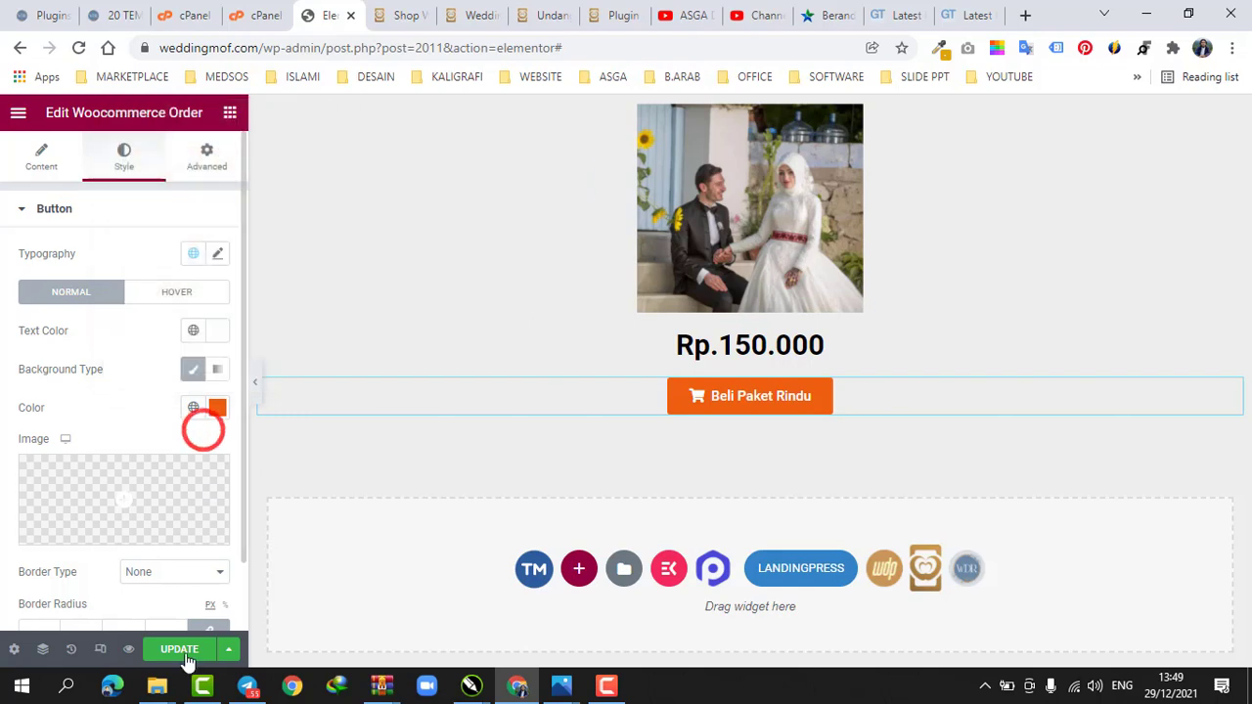
Update the page and switch to the preview tab to check the button
{"action": "left_click", "coordinate": [180, 649]}
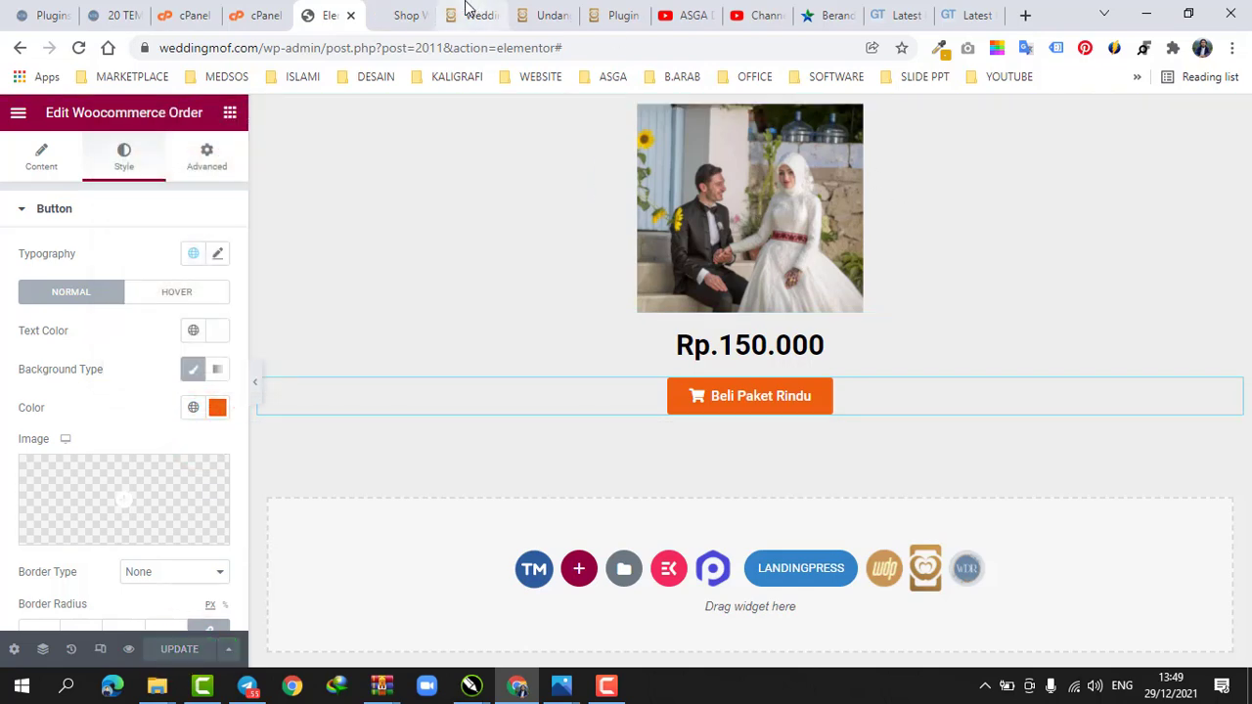
{"action": "left_click", "coordinate": [410, 12]}
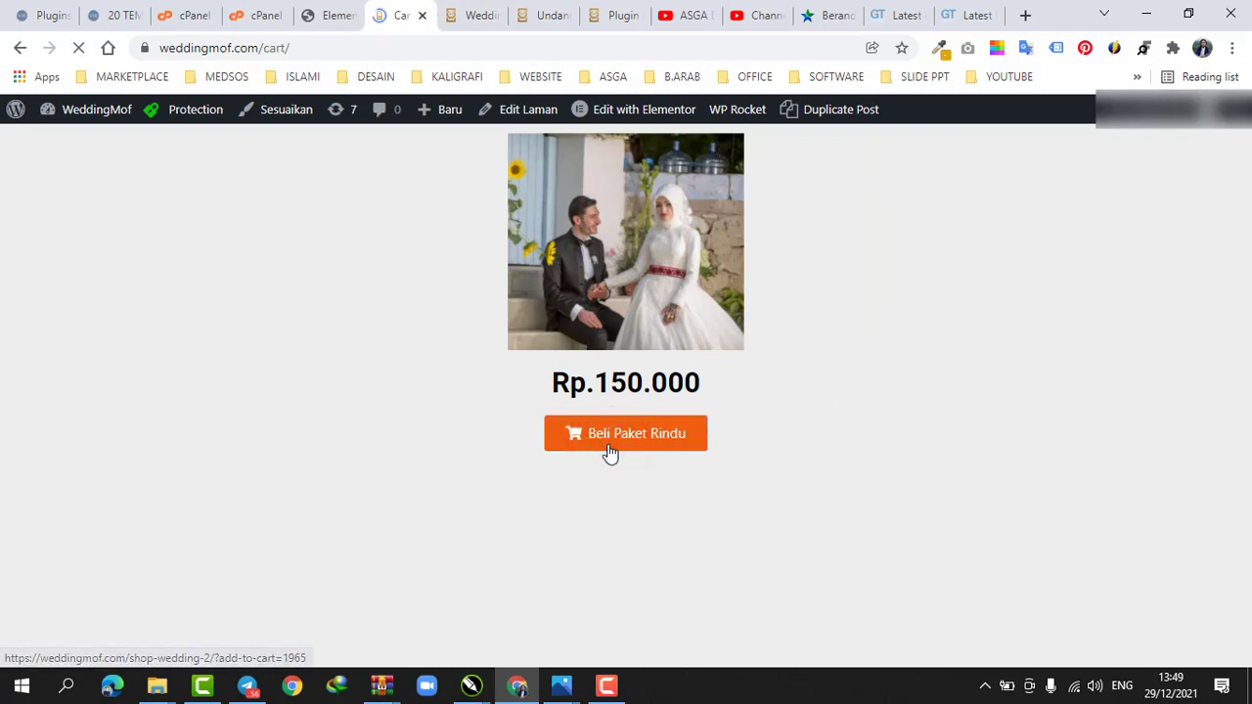
Reduce the Paket Rindu quantity in the cart to 1 and update the cart
{"action": "scroll", "coordinate": [721, 322], "scroll_direction": "down", "scroll_amount": 3}
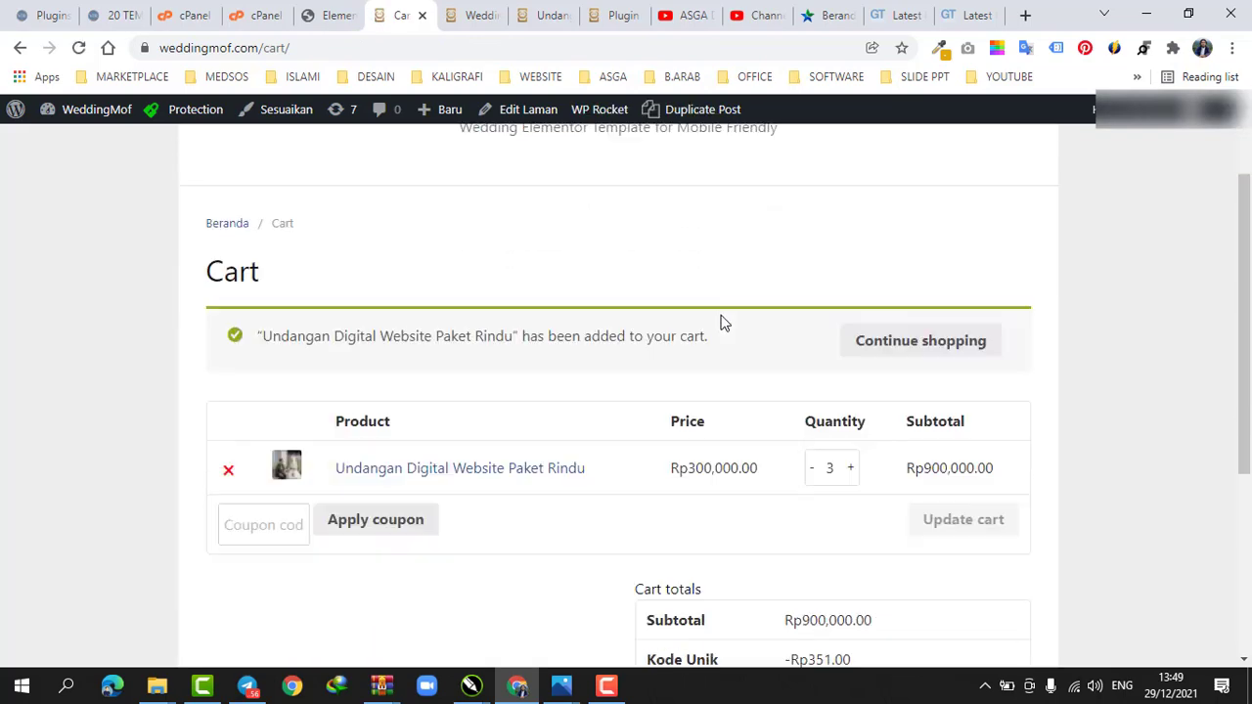
{"action": "left_click", "coordinate": [811, 316]}
{"action": "left_click", "coordinate": [812, 316]}
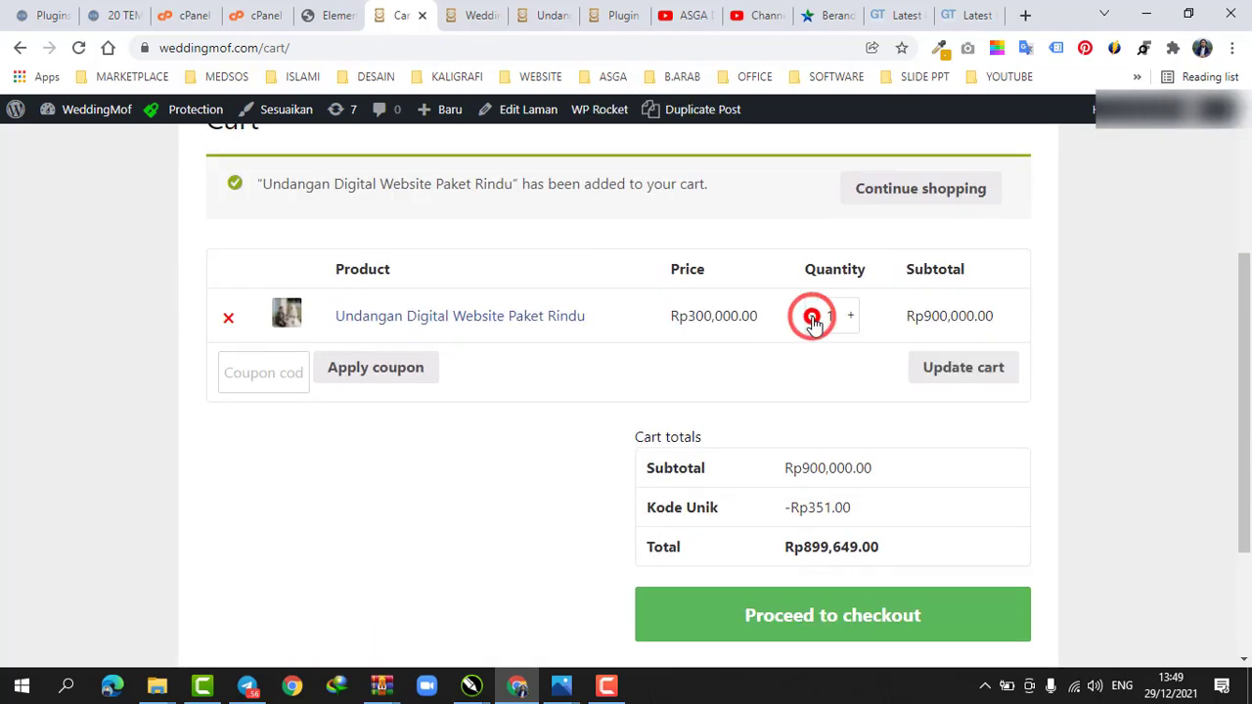
{"action": "left_click", "coordinate": [961, 372]}
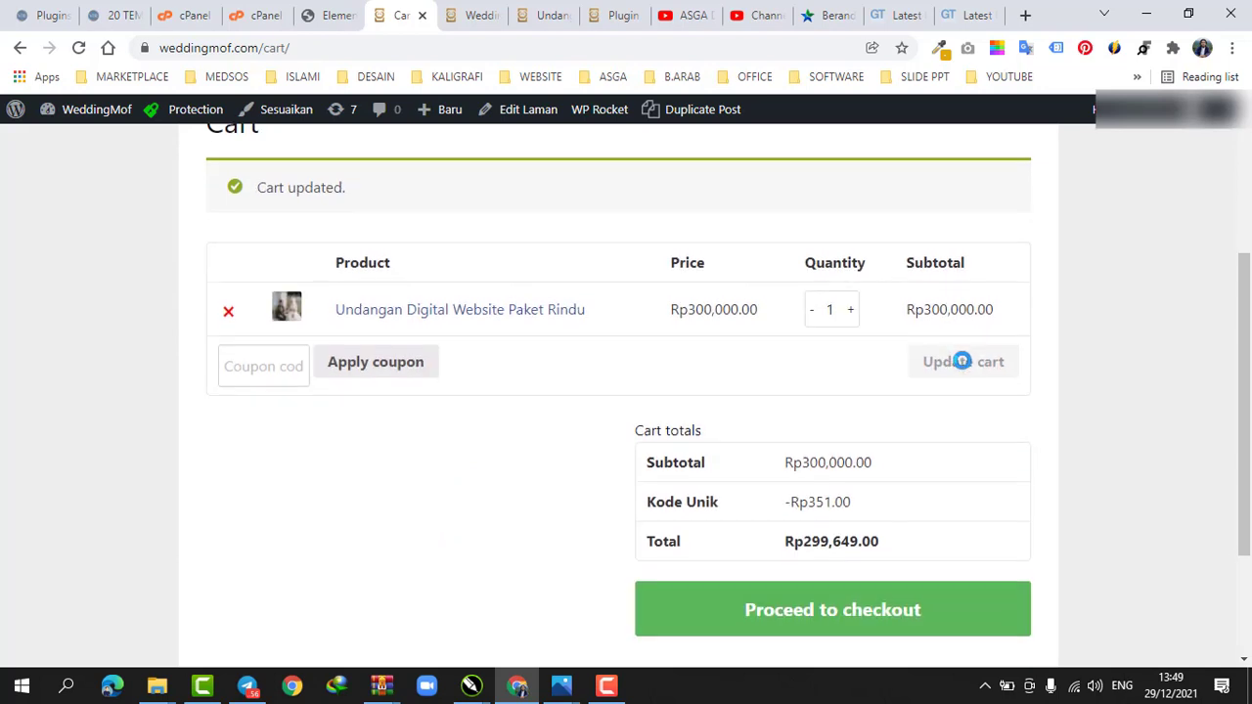
Proceed from the cart to the checkout page
{"action": "scroll", "coordinate": [586, 347], "scroll_direction": "down", "scroll_amount": 1}
{"action": "scroll", "coordinate": [586, 347], "scroll_direction": "down", "scroll_amount": 2}
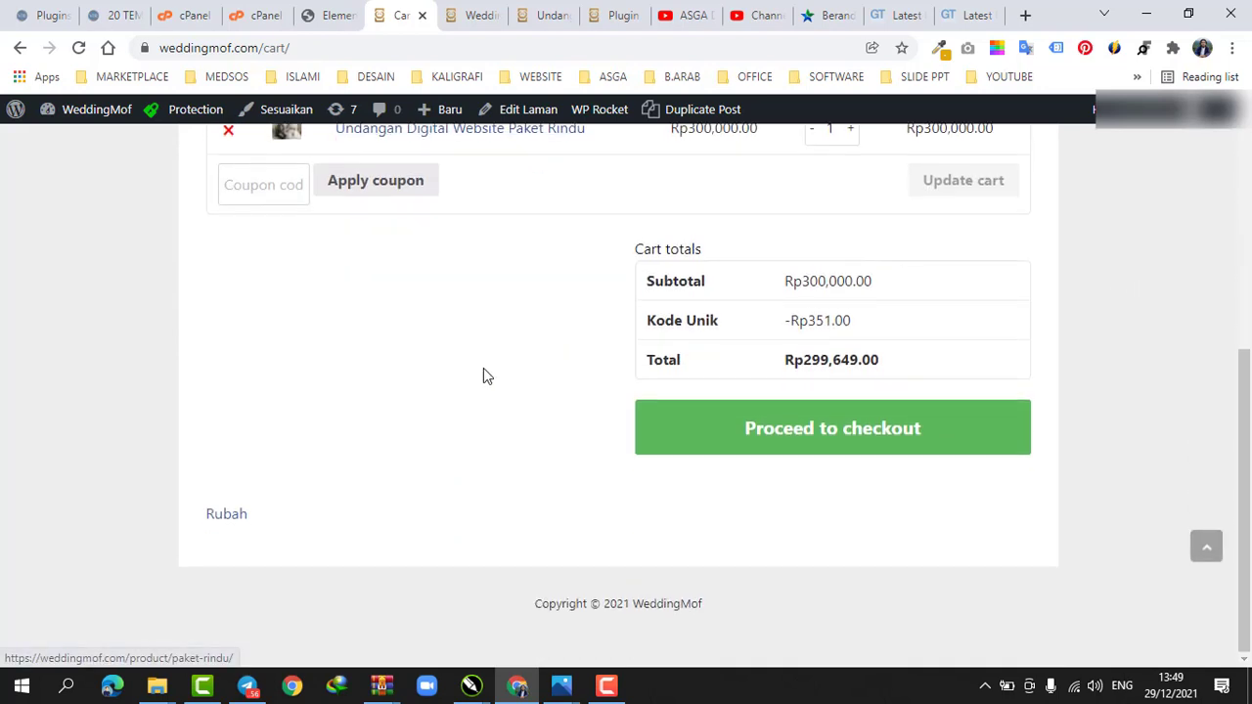
{"action": "left_click", "coordinate": [825, 436]}
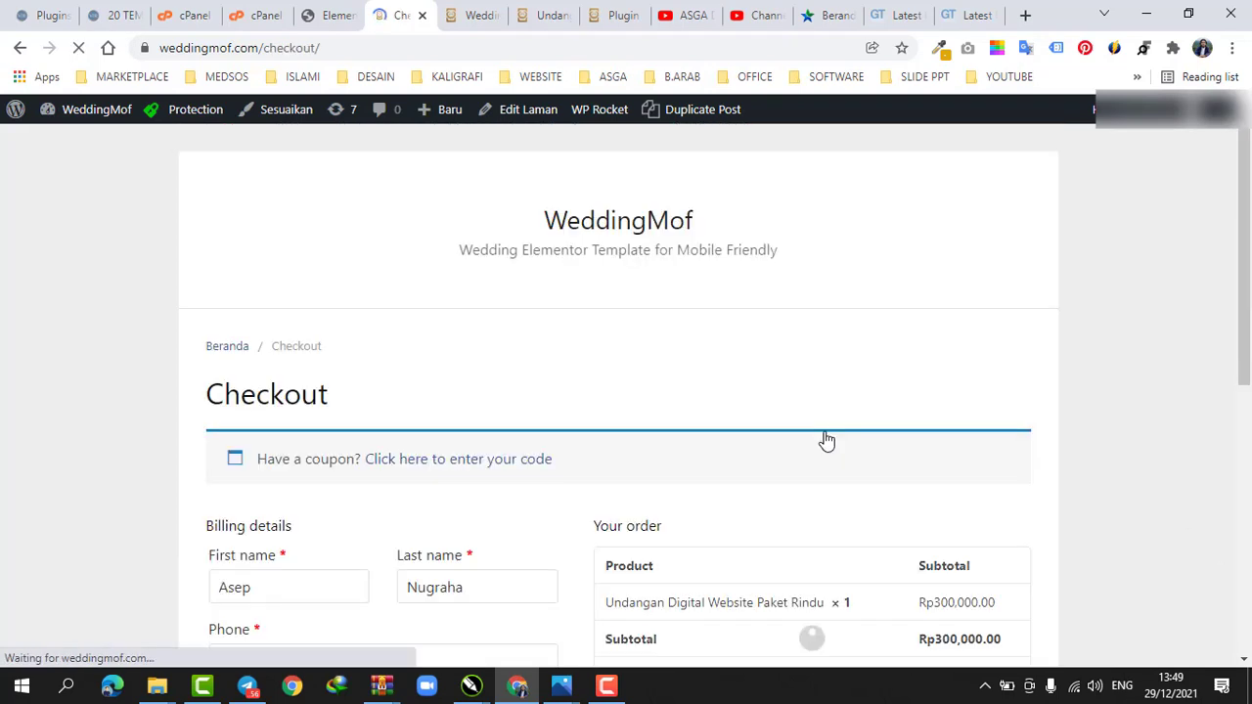
Review the checkout form and order summary alongside the WeddingPress WhatsApp checkout settings
{"action": "scroll", "coordinate": [825, 440], "scroll_direction": "down", "scroll_amount": 3}
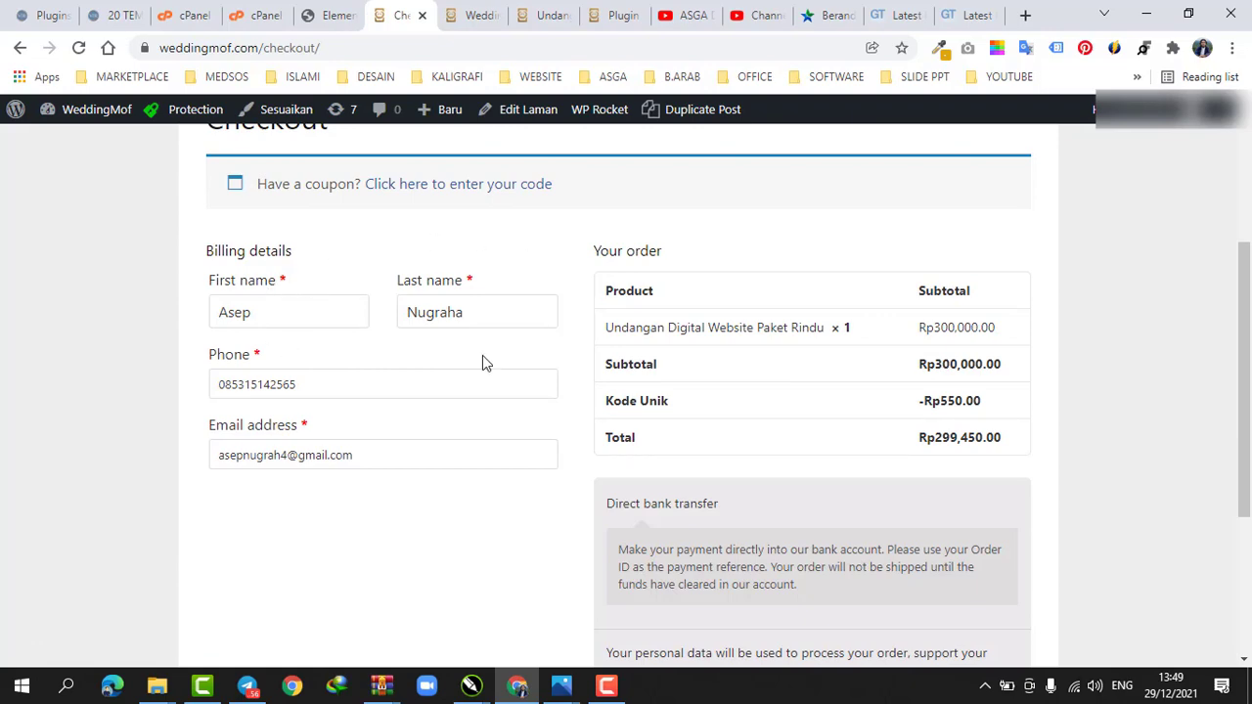
{"action": "left_click", "coordinate": [472, 15]}
{"action": "scroll", "coordinate": [363, 313], "scroll_direction": "down", "scroll_amount": 2}
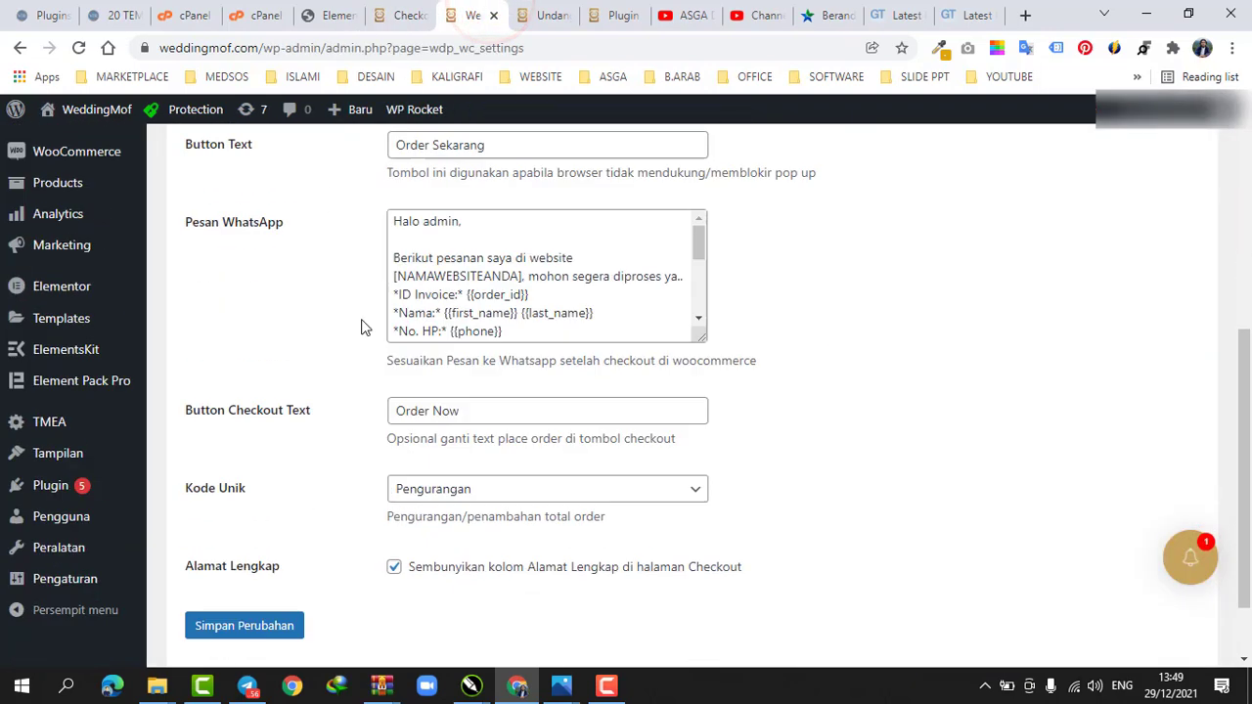
{"action": "scroll", "coordinate": [362, 327], "scroll_direction": "down", "scroll_amount": 1}
{"action": "scroll", "coordinate": [420, 453], "scroll_direction": "up", "scroll_amount": 2}
{"action": "scroll", "coordinate": [394, 503], "scroll_direction": "down", "scroll_amount": 2}
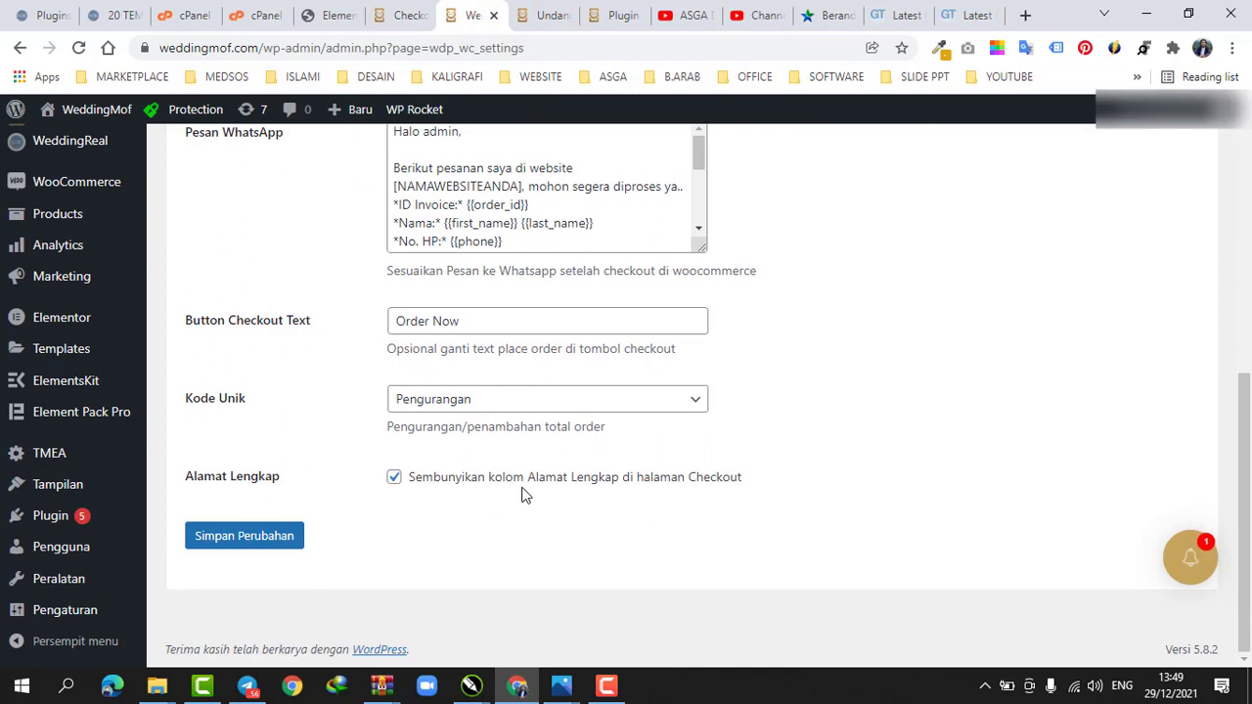
{"action": "left_click", "coordinate": [404, 15]}
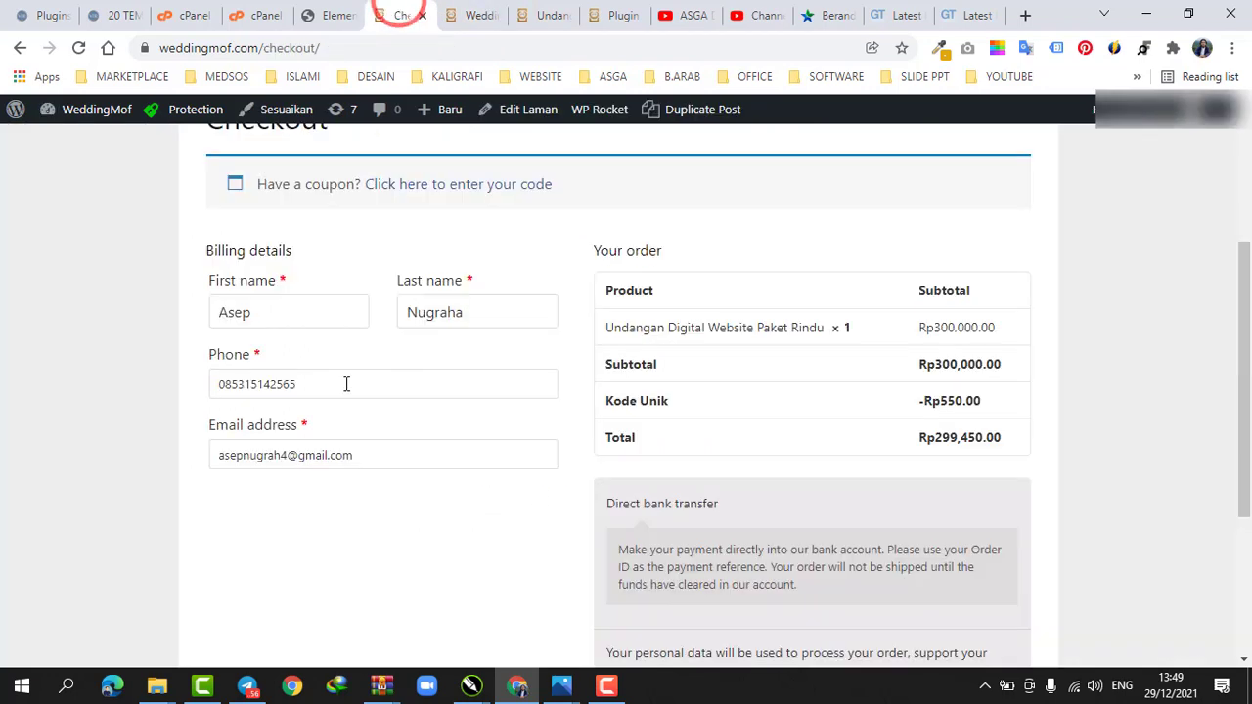
{"action": "scroll", "coordinate": [241, 341], "scroll_direction": "down", "scroll_amount": 2}
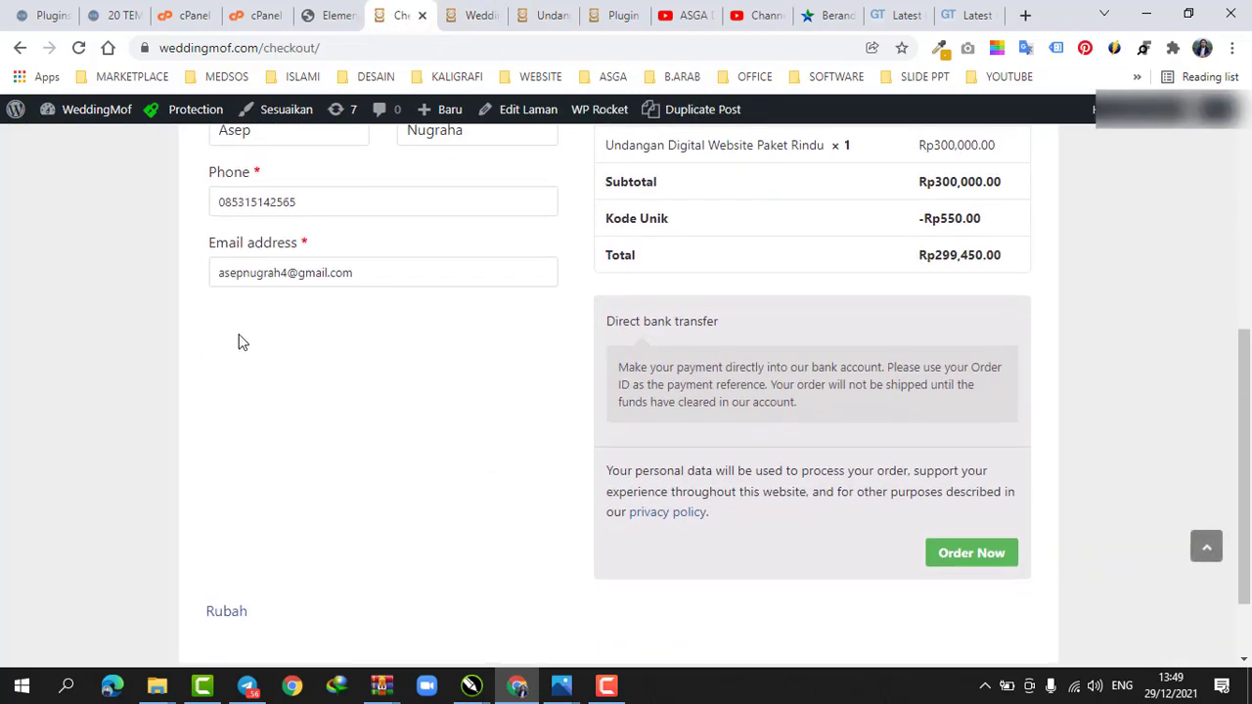
{"action": "scroll", "coordinate": [224, 310], "scroll_direction": "up", "scroll_amount": 2}
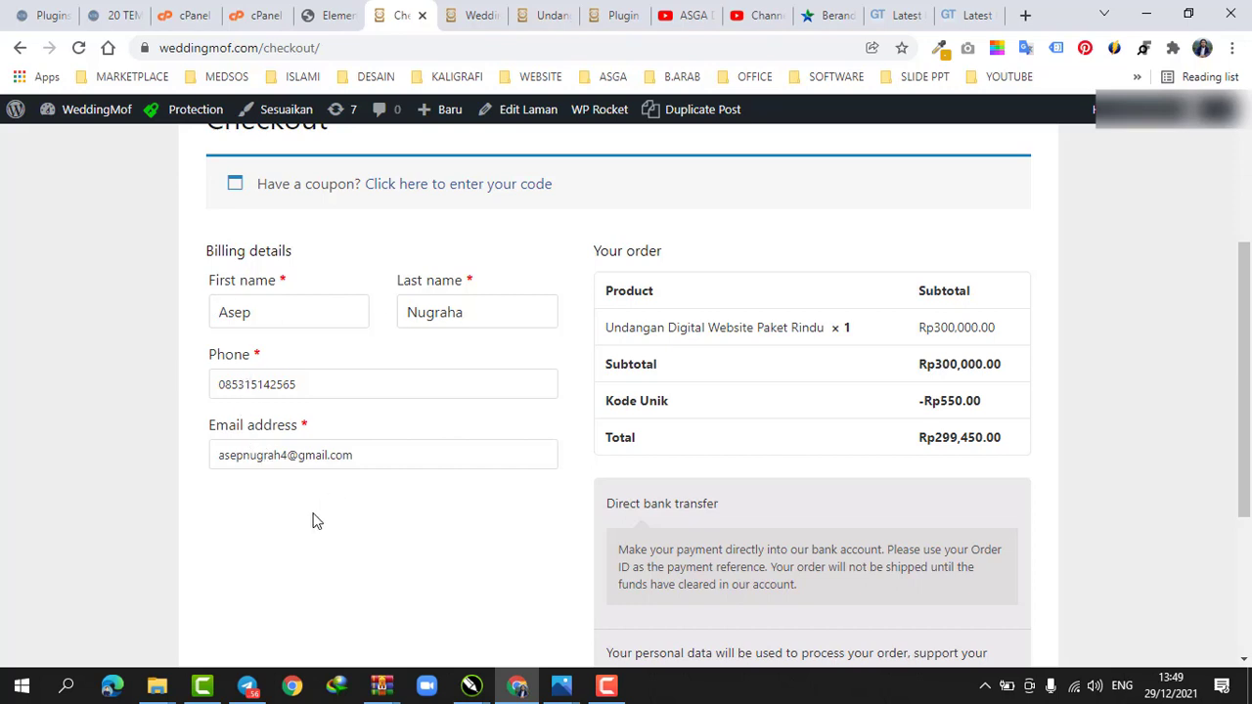
{"action": "scroll", "coordinate": [298, 525], "scroll_direction": "down", "scroll_amount": 3}
{"action": "scroll", "coordinate": [265, 525], "scroll_direction": "up", "scroll_amount": 4}
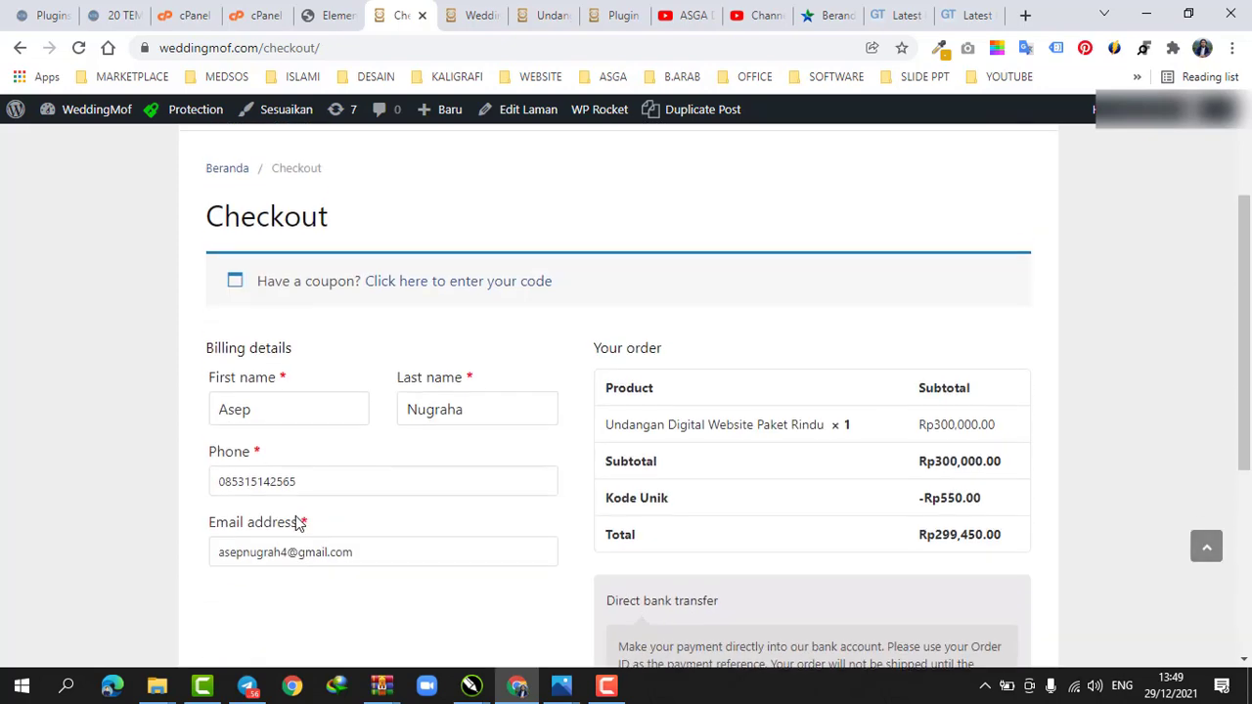
{"action": "scroll", "coordinate": [293, 524], "scroll_direction": "down", "scroll_amount": 3}
{"action": "scroll", "coordinate": [528, 479], "scroll_direction": "up", "scroll_amount": 3}
{"action": "scroll", "coordinate": [528, 476], "scroll_direction": "down", "scroll_amount": 4}
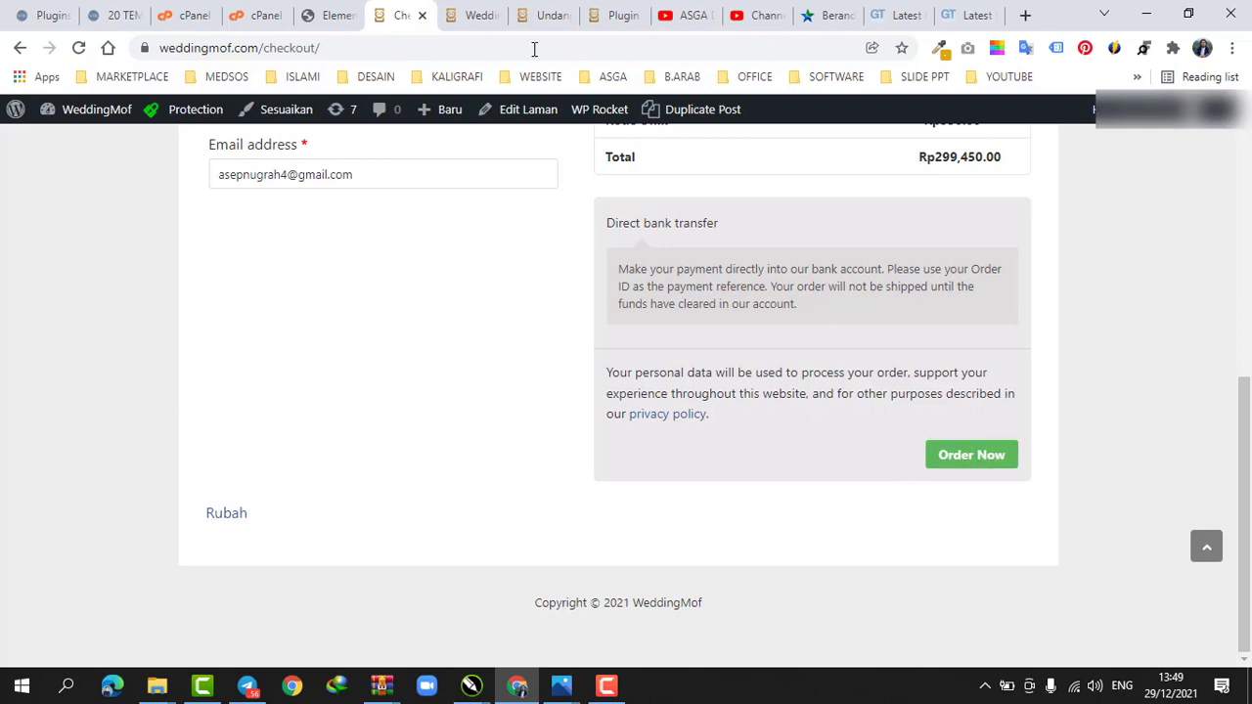
Place the order from the checkout page using the Order Now button
{"action": "left_click", "coordinate": [478, 14]}
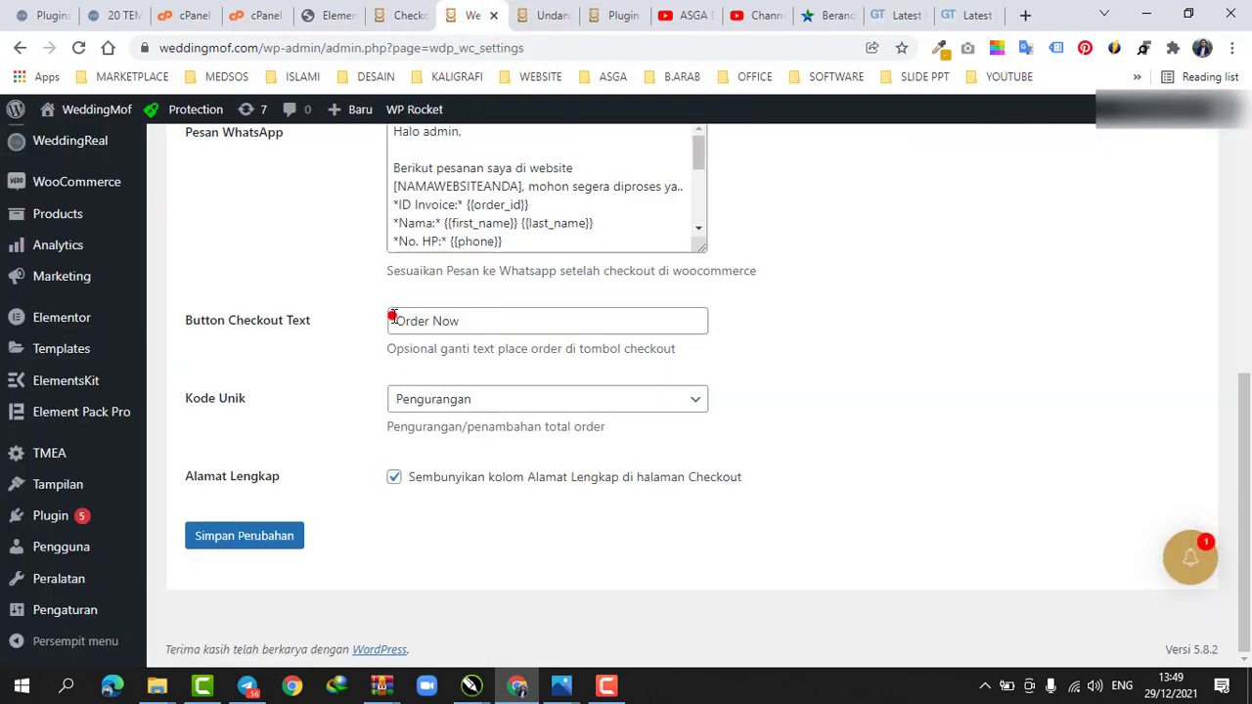
{"action": "left_click_drag", "start_coordinate": [391, 316], "coordinate": [496, 316]}
{"action": "left_click", "coordinate": [492, 316]}
{"action": "left_click", "coordinate": [401, 15]}
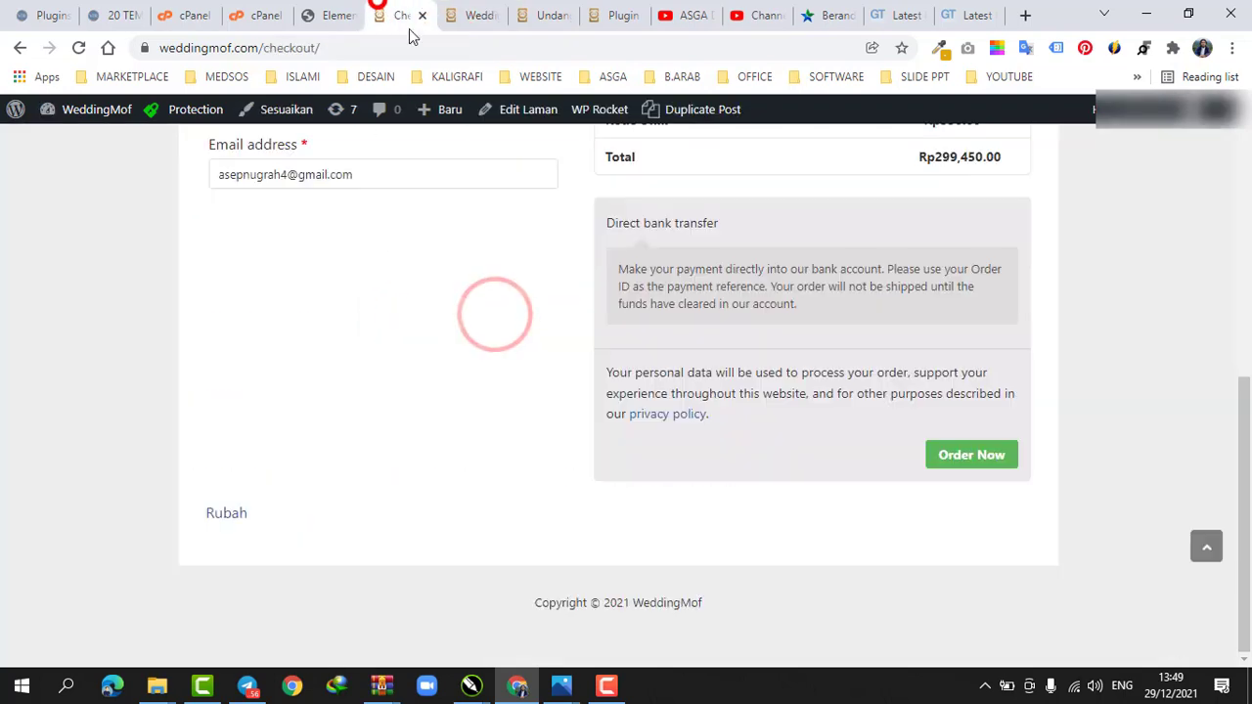
{"action": "left_click", "coordinate": [967, 466]}
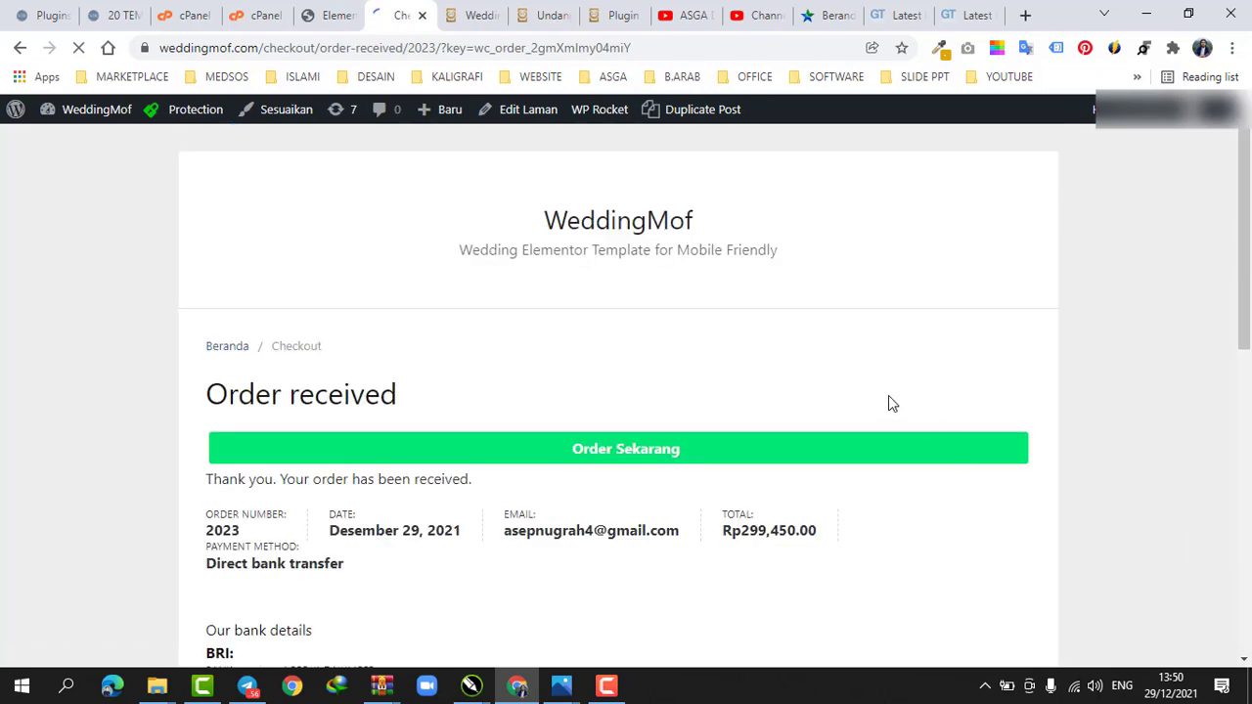
Examine the order-received page and compare its WhatsApp button with the Button Text and Button Checkout Text settings
{"action": "scroll", "coordinate": [518, 363], "scroll_direction": "down", "scroll_amount": 3}
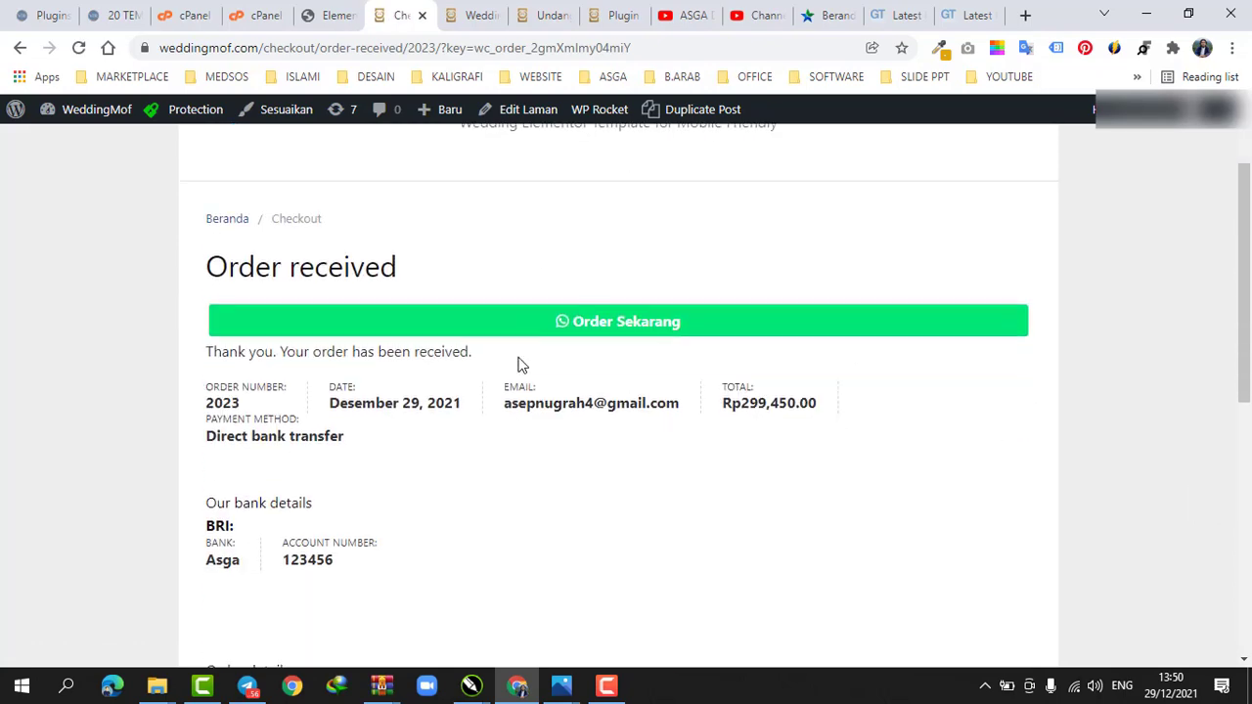
{"action": "scroll", "coordinate": [586, 400], "scroll_direction": "up", "scroll_amount": 2}
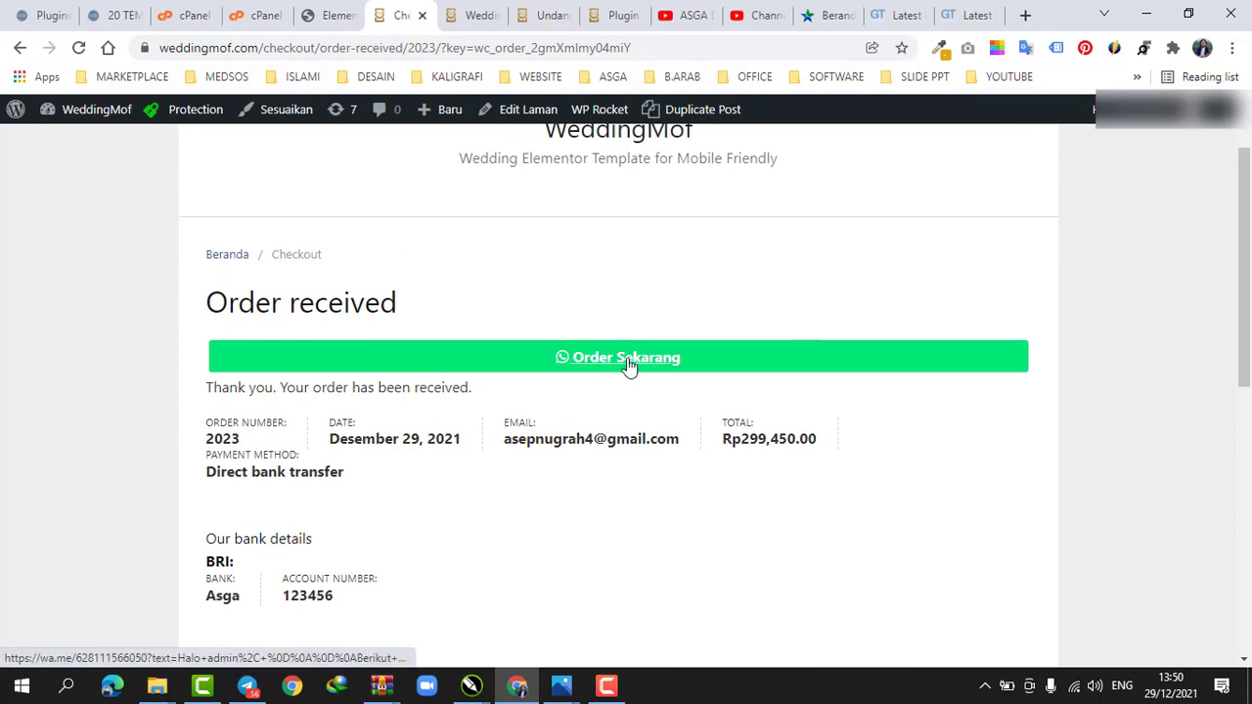
{"action": "left_click", "coordinate": [459, 15]}
{"action": "scroll", "coordinate": [565, 262], "scroll_direction": "up", "scroll_amount": 5}
{"action": "scroll", "coordinate": [410, 411], "scroll_direction": "down", "scroll_amount": 1}
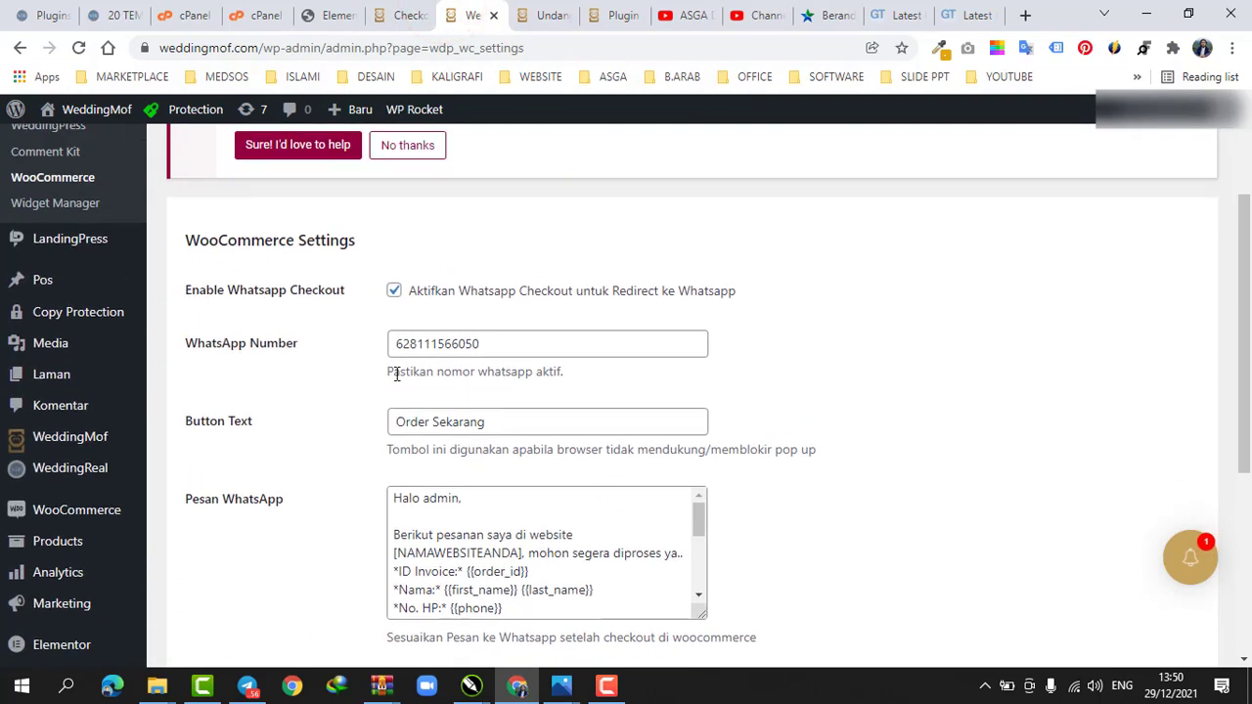
{"action": "left_click_drag", "start_coordinate": [392, 414], "coordinate": [562, 417]}
{"action": "scroll", "coordinate": [559, 391], "scroll_direction": "down", "scroll_amount": 4}
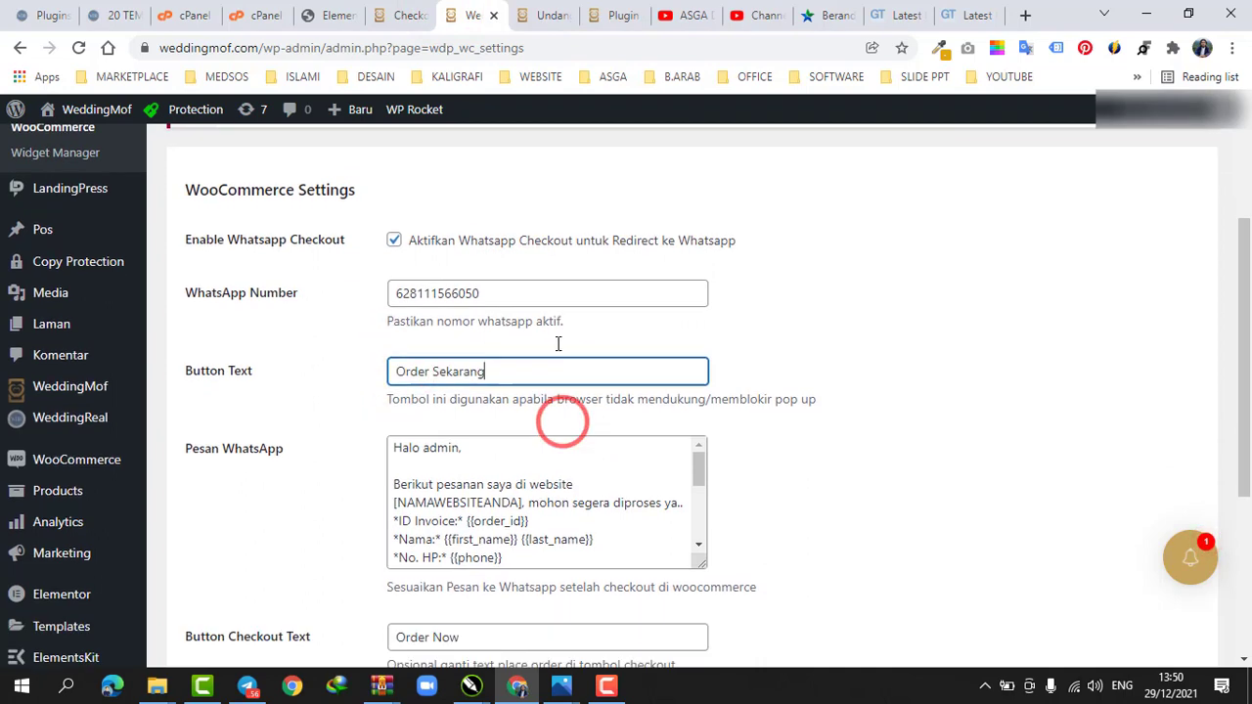
{"action": "left_click_drag", "start_coordinate": [399, 321], "coordinate": [512, 321]}
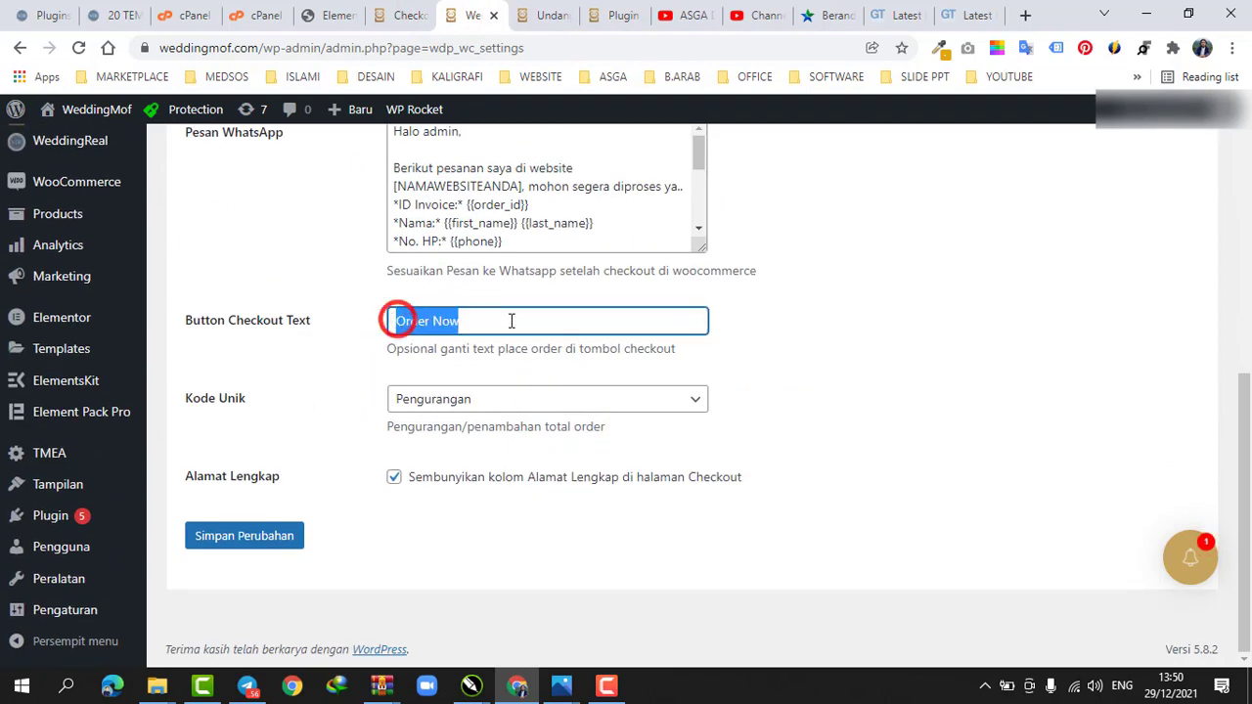
{"action": "left_click", "coordinate": [512, 321]}
{"action": "left_click", "coordinate": [411, 10]}
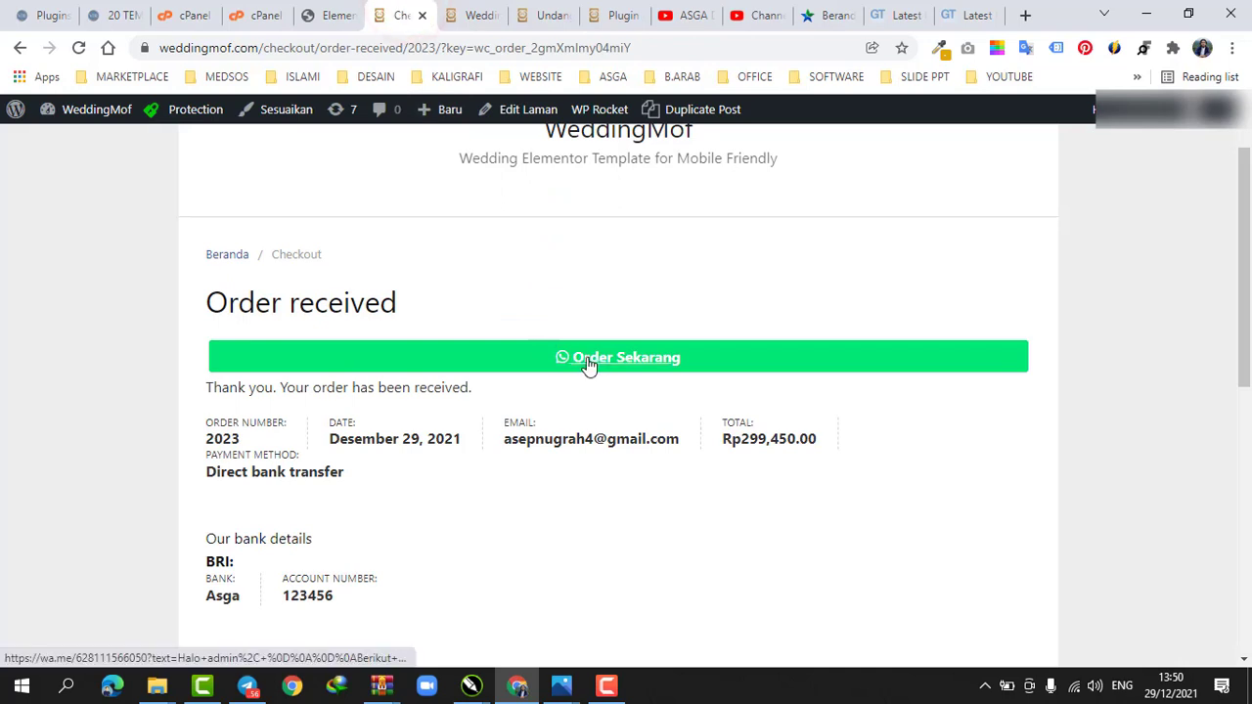
{"action": "scroll", "coordinate": [587, 364], "scroll_direction": "up", "scroll_amount": 1}
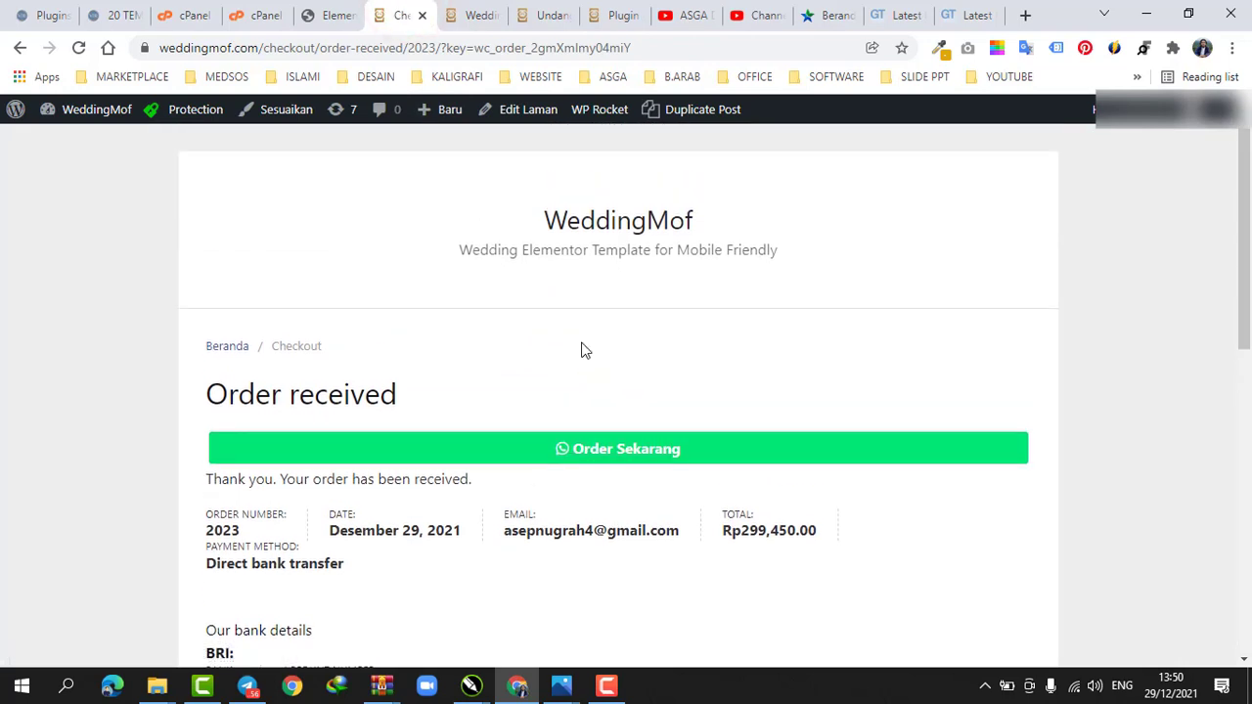
{"action": "scroll", "coordinate": [581, 349], "scroll_direction": "down", "scroll_amount": 4}
{"action": "scroll", "coordinate": [581, 350], "scroll_direction": "down", "scroll_amount": 3}
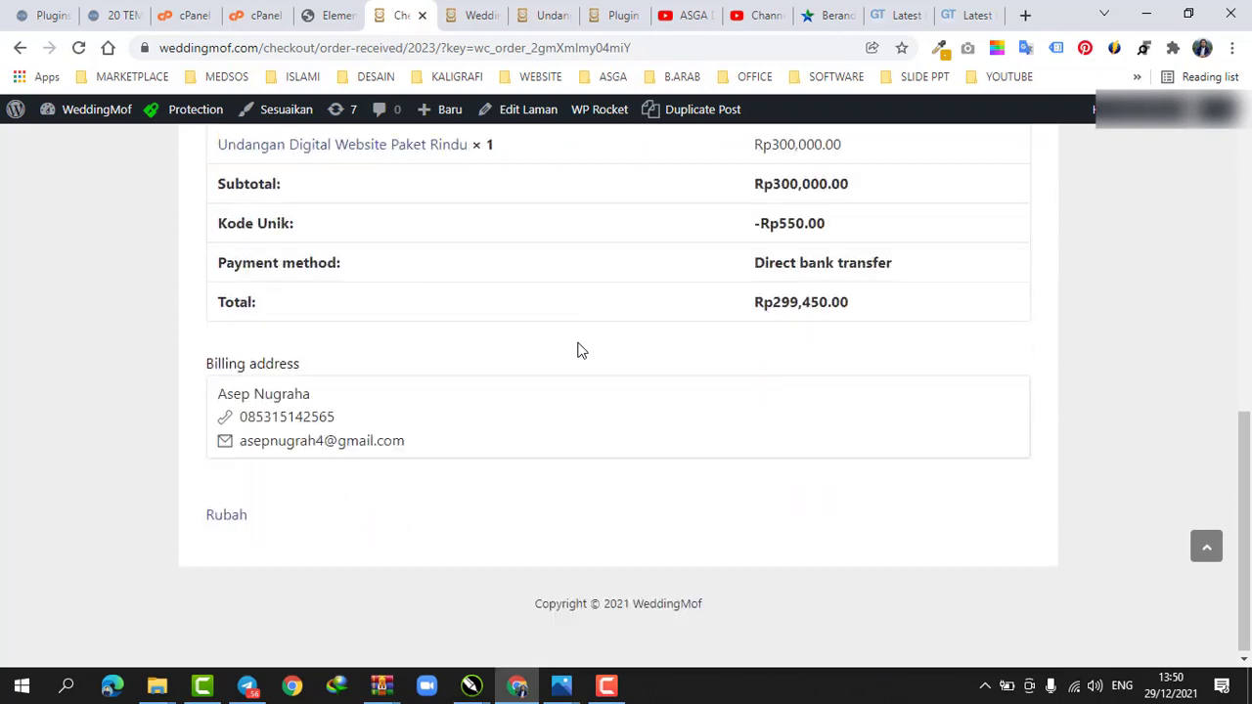
{"action": "scroll", "coordinate": [804, 381], "scroll_direction": "up", "scroll_amount": 7}
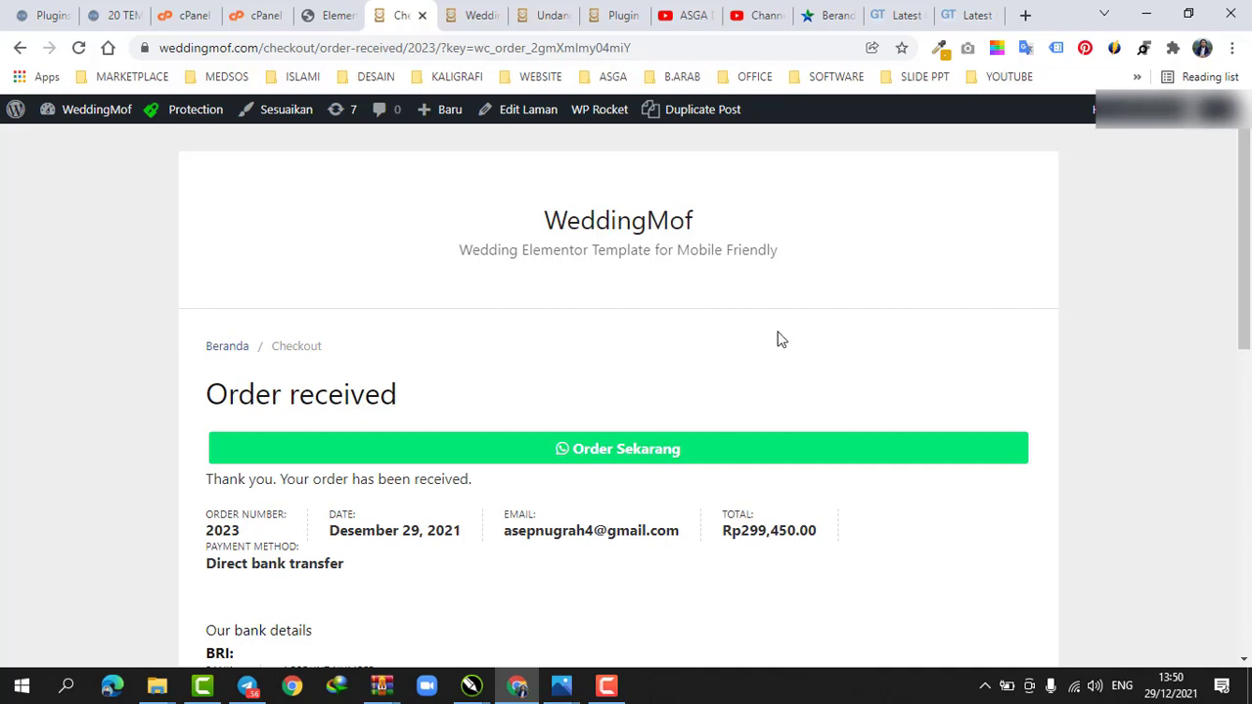
Open the Order Sekarang WhatsApp link from the order-received page and cancel opening the WhatsApp app
{"action": "scroll", "coordinate": [691, 256], "scroll_direction": "down", "scroll_amount": 3}
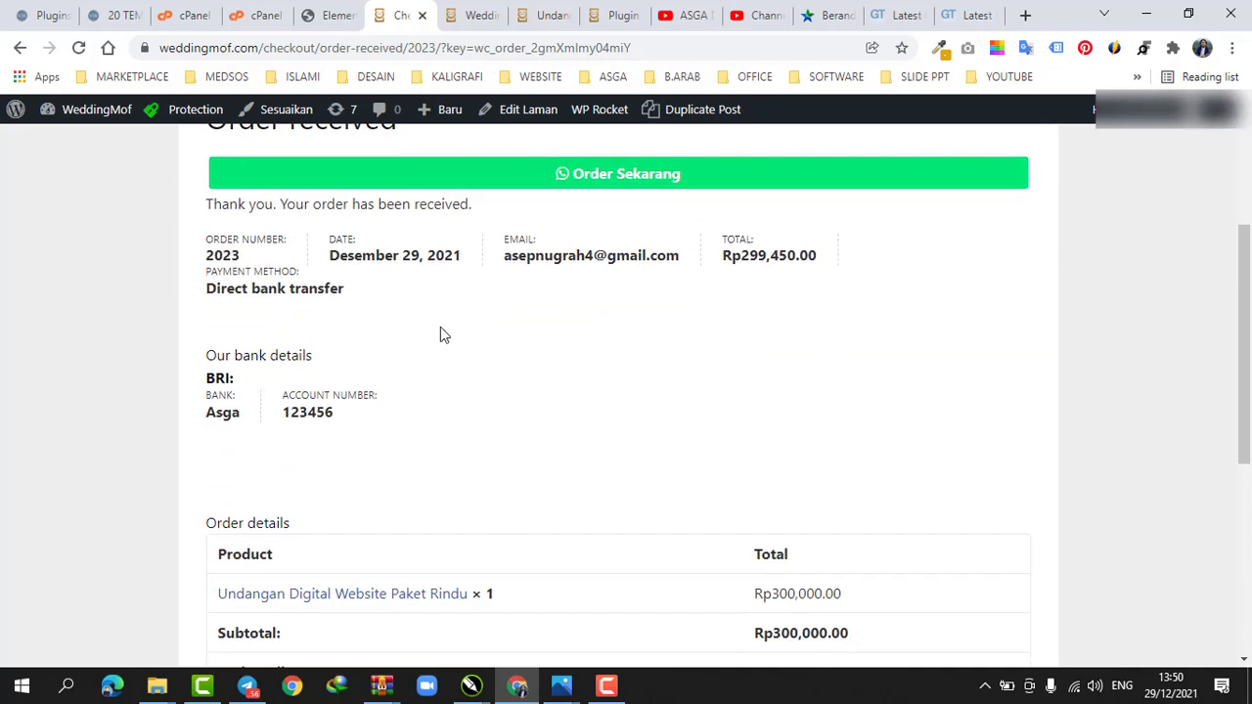
{"action": "scroll", "coordinate": [604, 284], "scroll_direction": "up", "scroll_amount": 1}
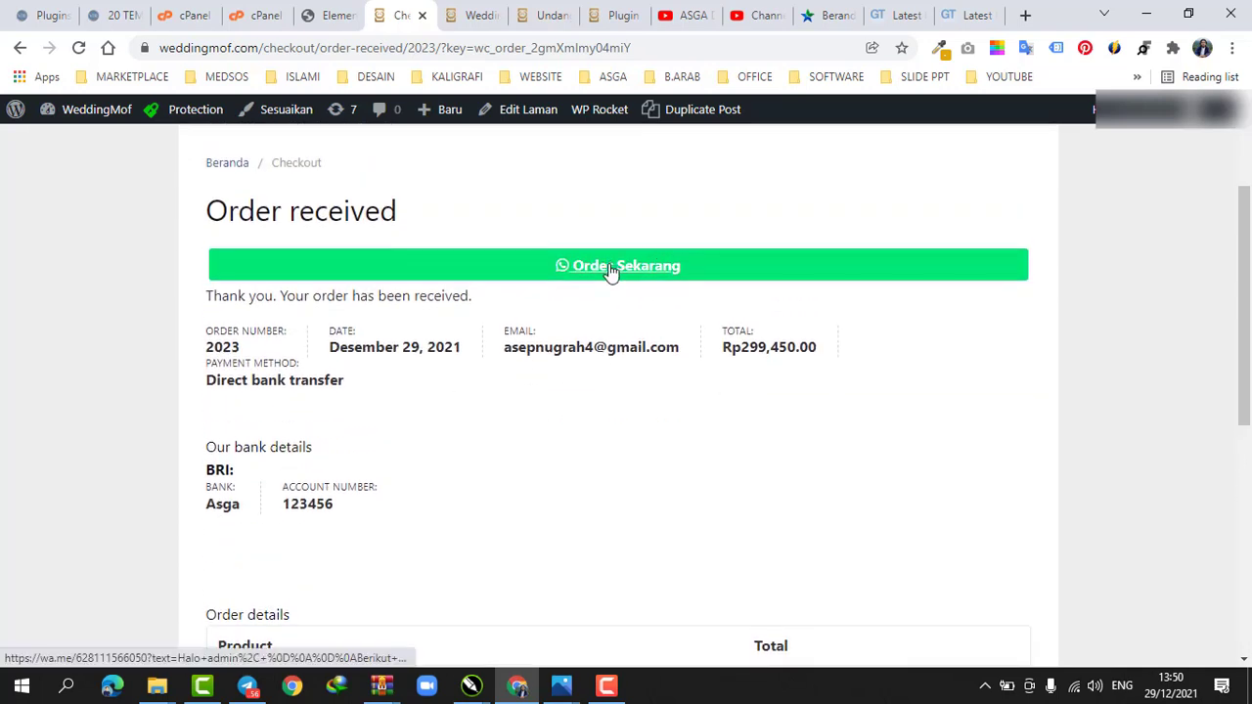
{"action": "left_click", "coordinate": [610, 270]}
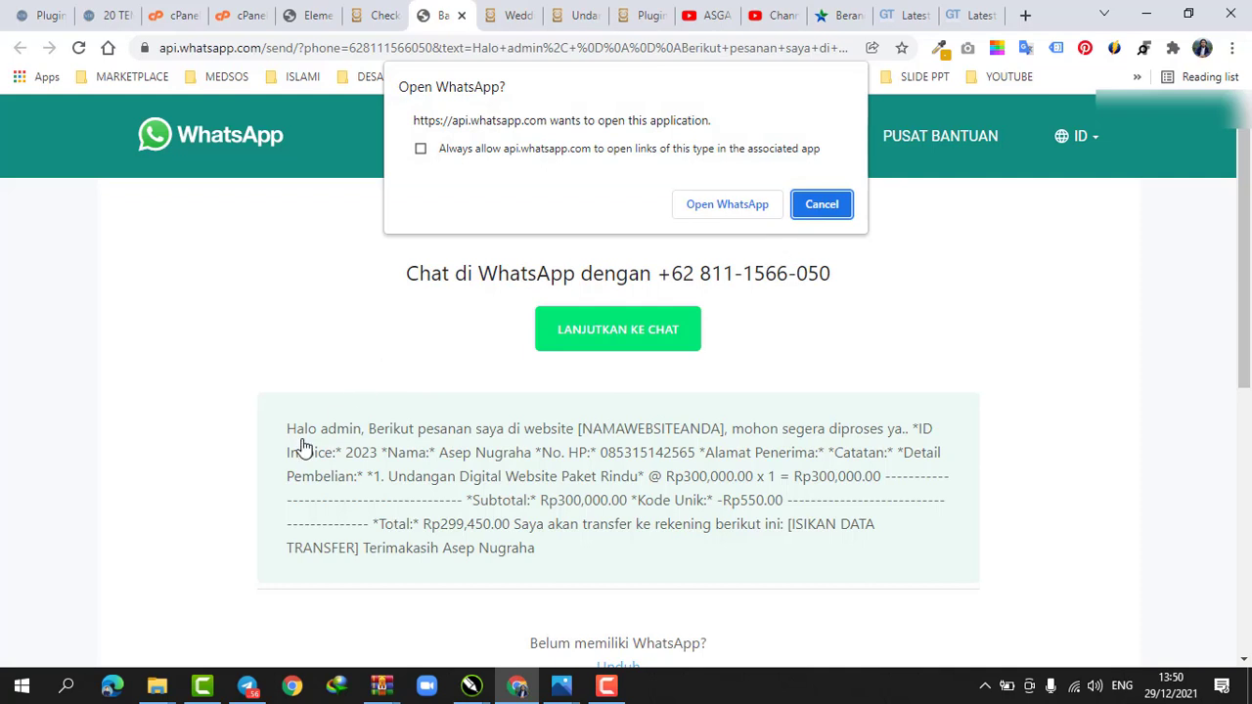
{"action": "left_click", "coordinate": [824, 205]}
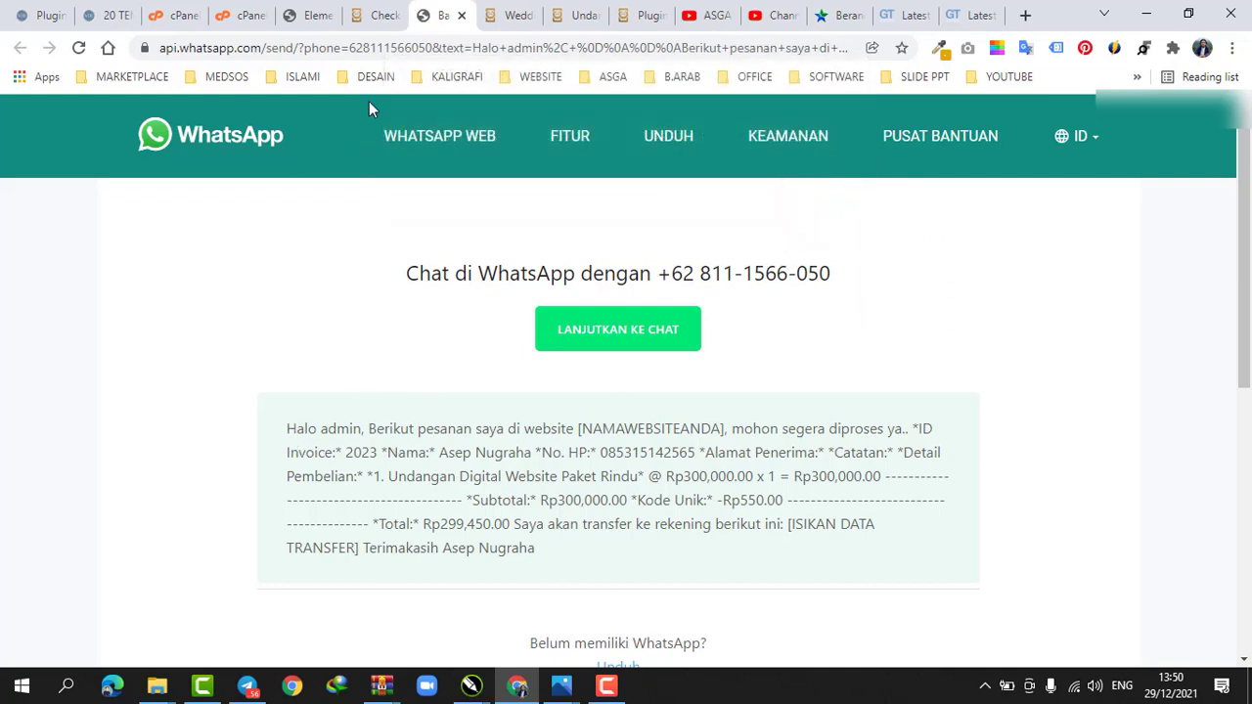
Review the WooCommerce WhatsApp checkout settings page again
{"action": "left_click", "coordinate": [379, 14]}
{"action": "left_click", "coordinate": [508, 15]}
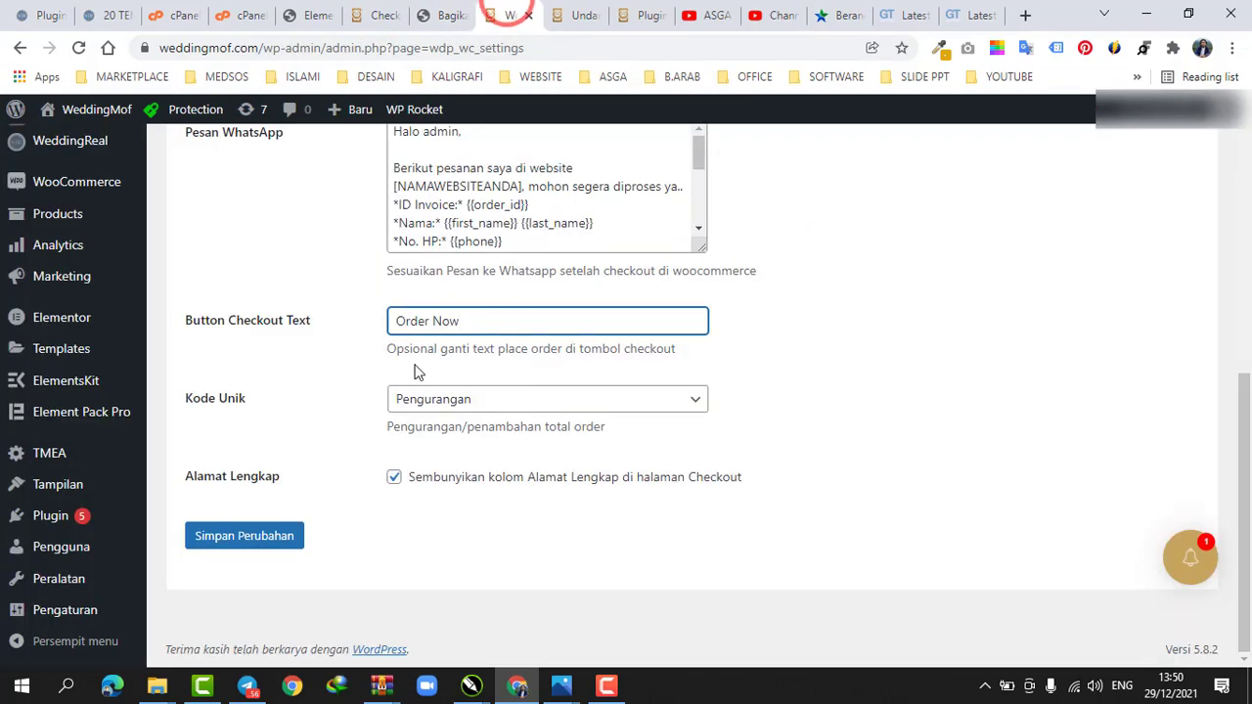
{"action": "scroll", "coordinate": [313, 360], "scroll_direction": "up", "scroll_amount": 3}
{"action": "scroll", "coordinate": [413, 466], "scroll_direction": "up", "scroll_amount": 2}
{"action": "scroll", "coordinate": [414, 466], "scroll_direction": "down", "scroll_amount": 4}
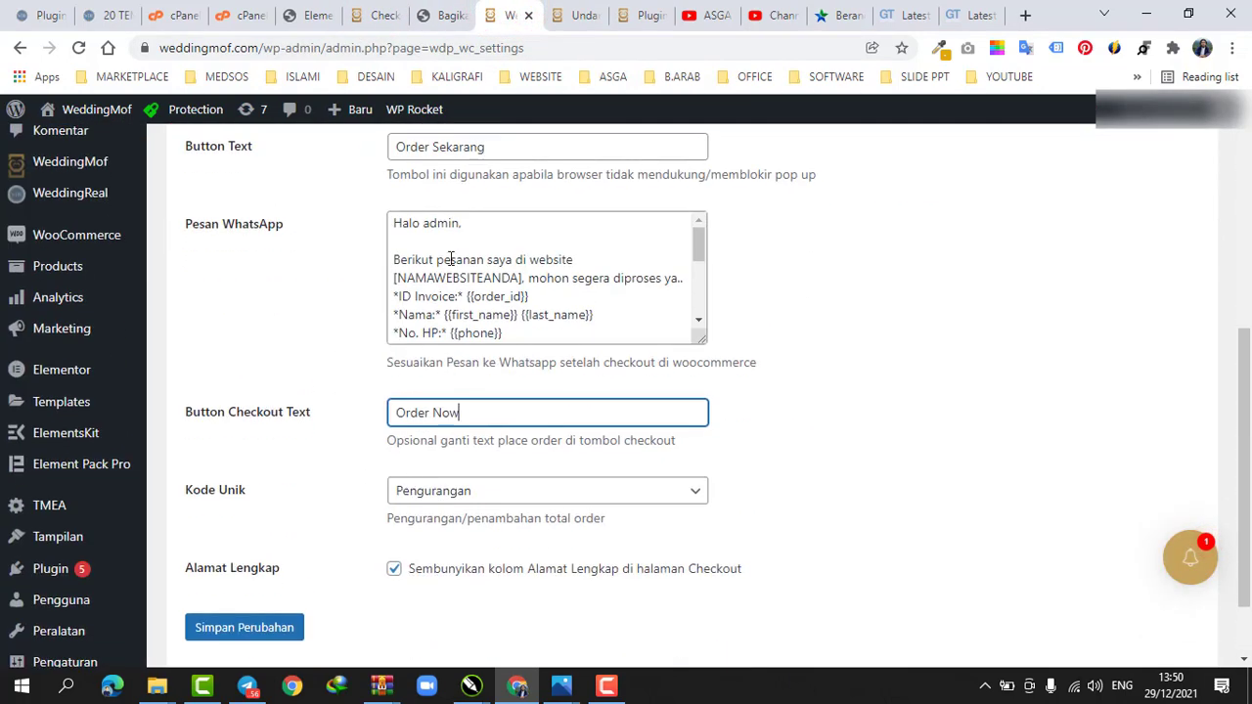
{"action": "scroll", "coordinate": [313, 294], "scroll_direction": "up", "scroll_amount": 3}
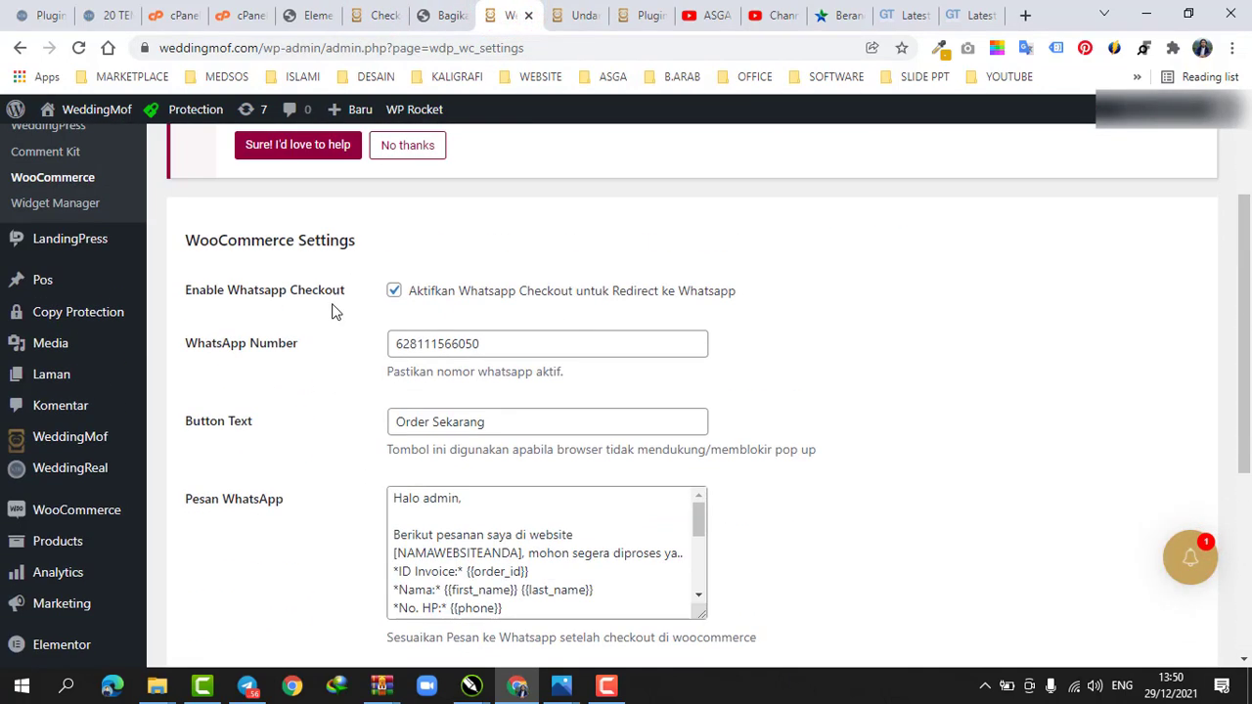
{"action": "scroll", "coordinate": [276, 262], "scroll_direction": "up", "scroll_amount": 2}
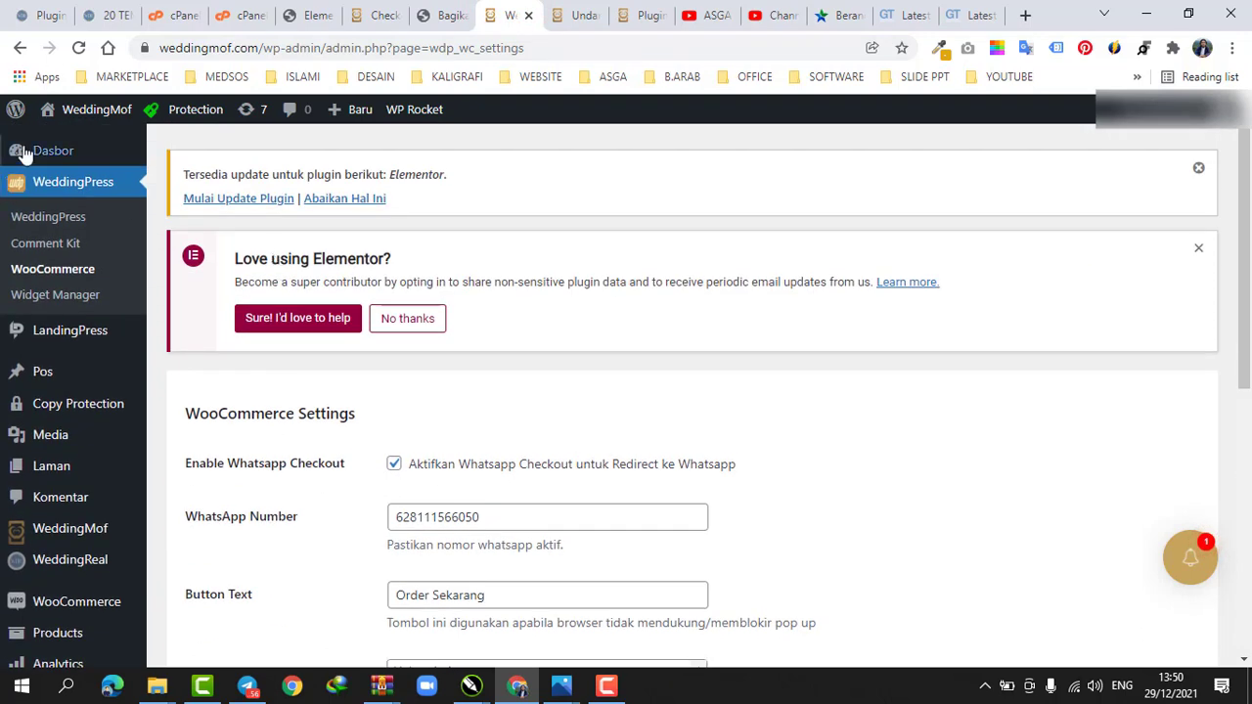
{"action": "scroll", "coordinate": [416, 271], "scroll_direction": "down", "scroll_amount": 3}
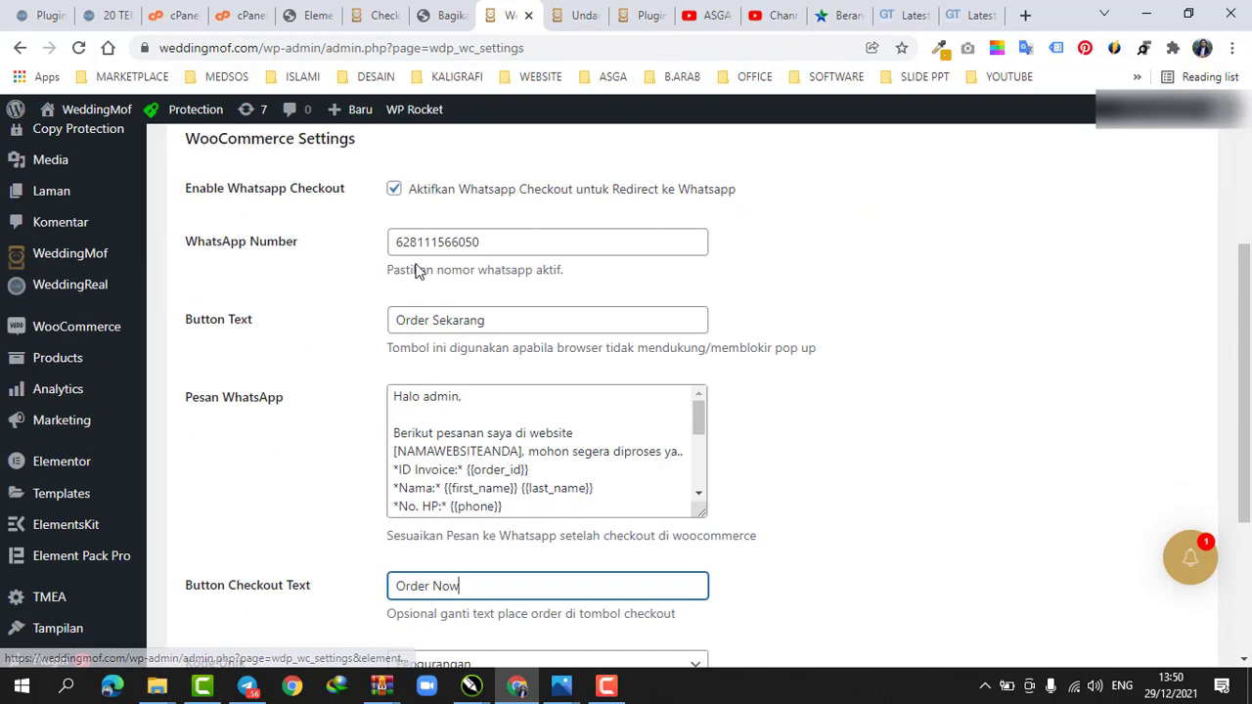
{"action": "mouse_move", "coordinate": [105, 332]}
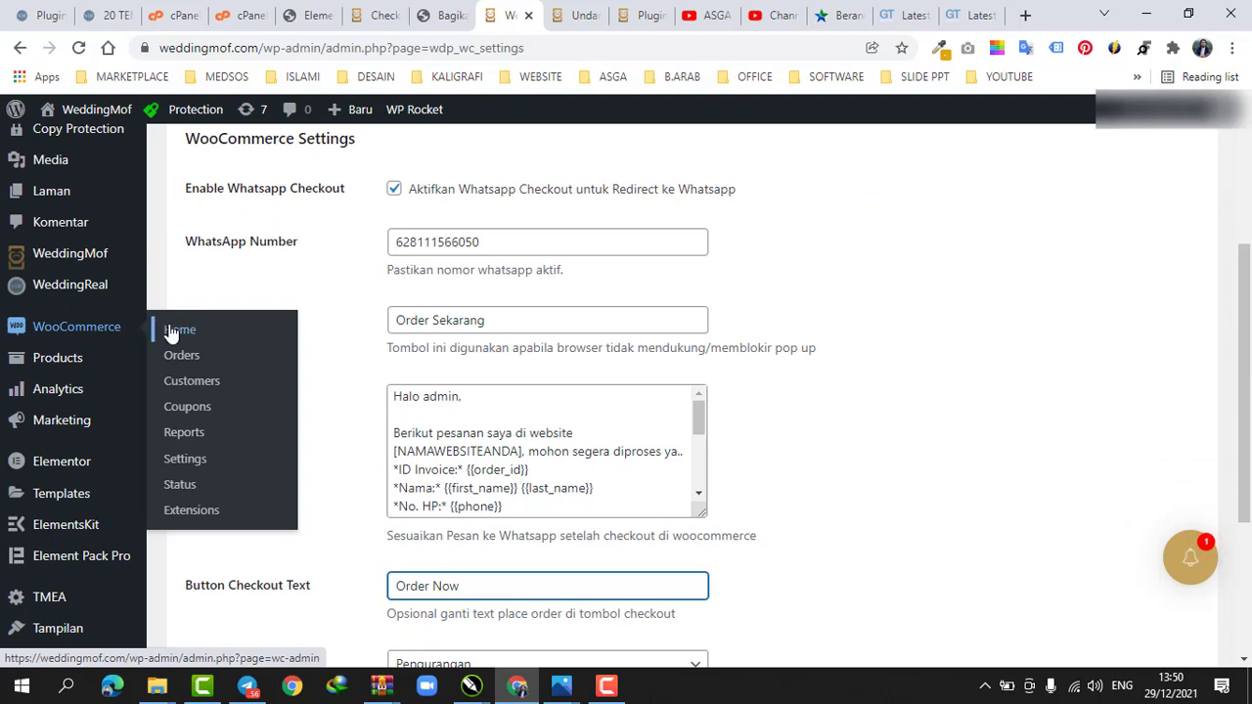
Switch back to the Elementor editor with the WooCommerce order section
{"action": "mouse_move", "coordinate": [86, 364]}
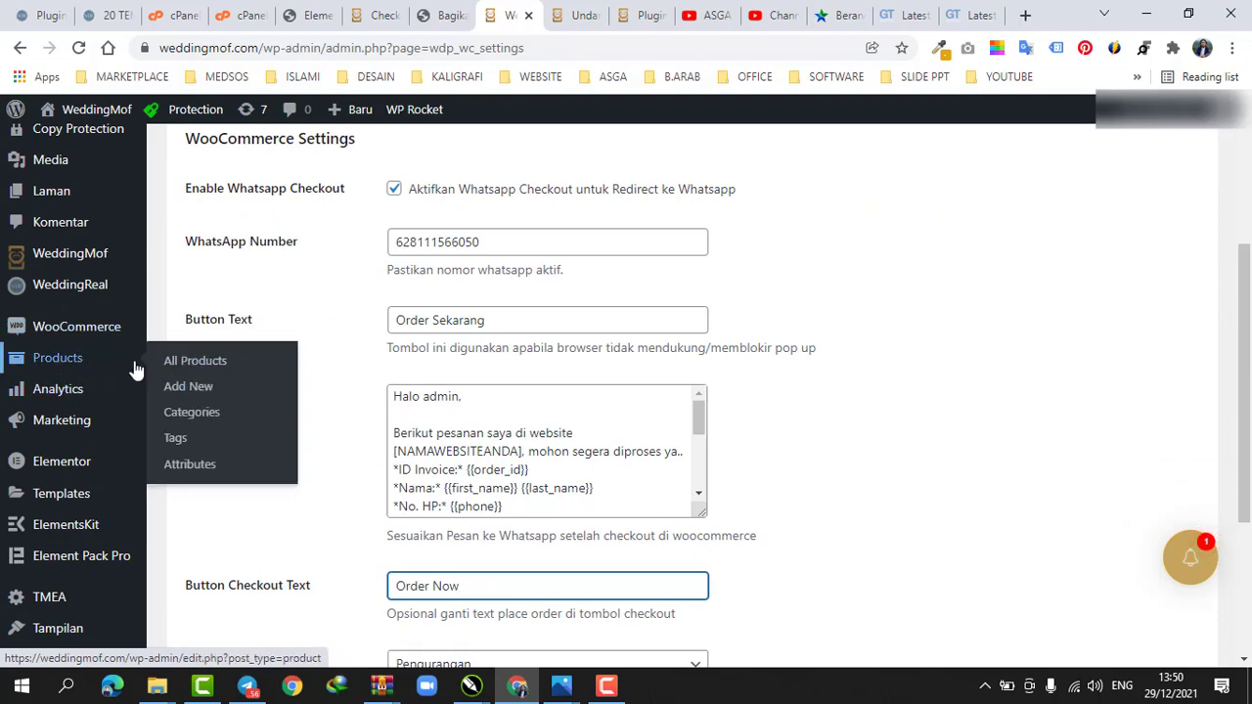
{"action": "scroll", "coordinate": [107, 377], "scroll_direction": "up", "scroll_amount": 3}
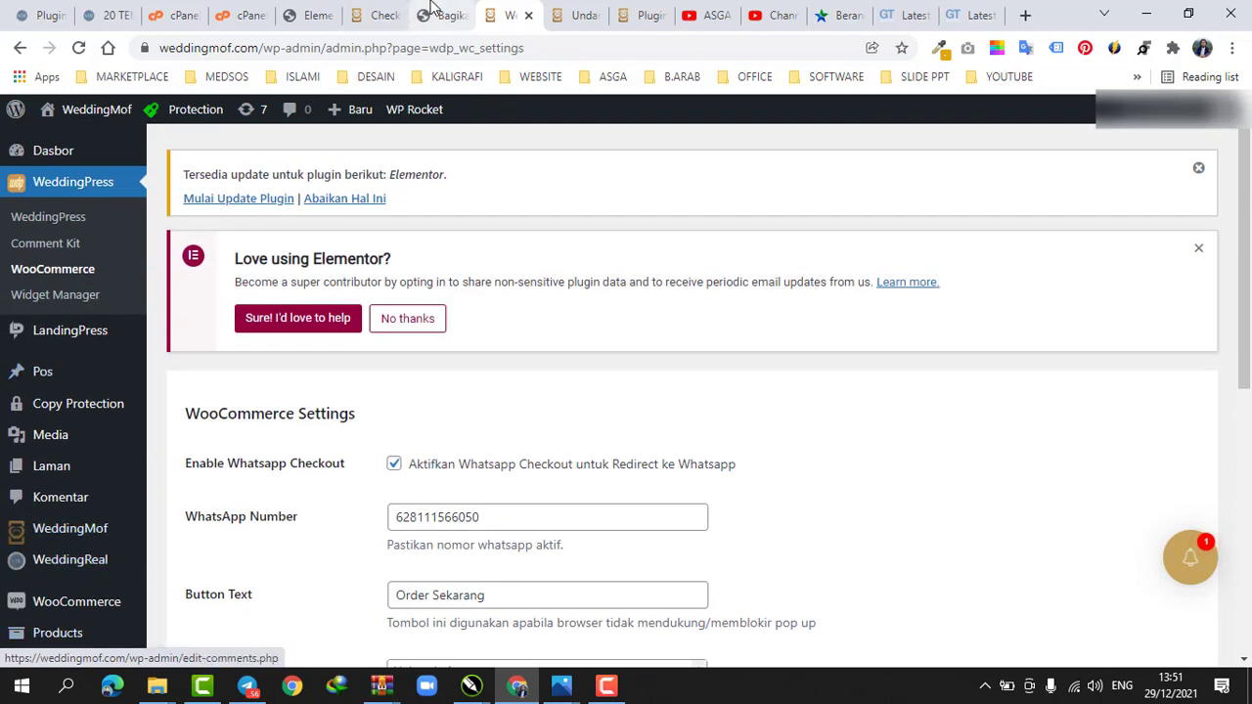
{"action": "left_click", "coordinate": [323, 9]}
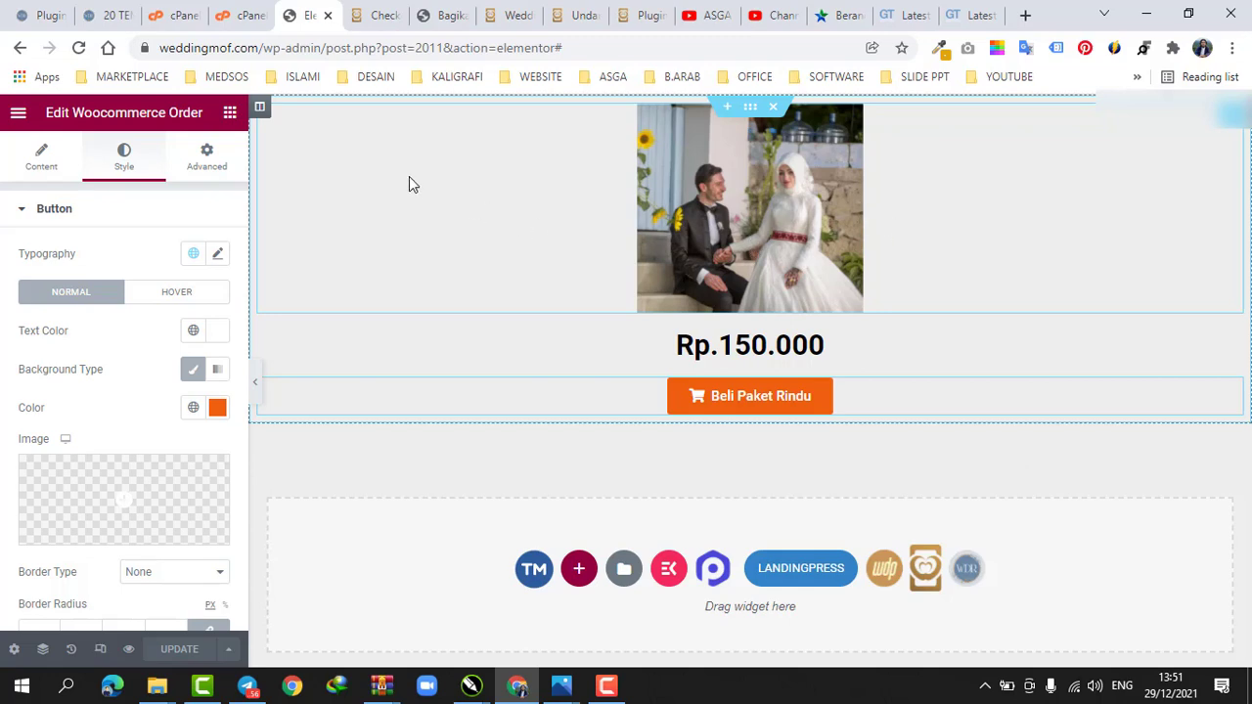
Duplicate the order column twice so the section holds three identical product columns
{"action": "right_click", "coordinate": [260, 106]}
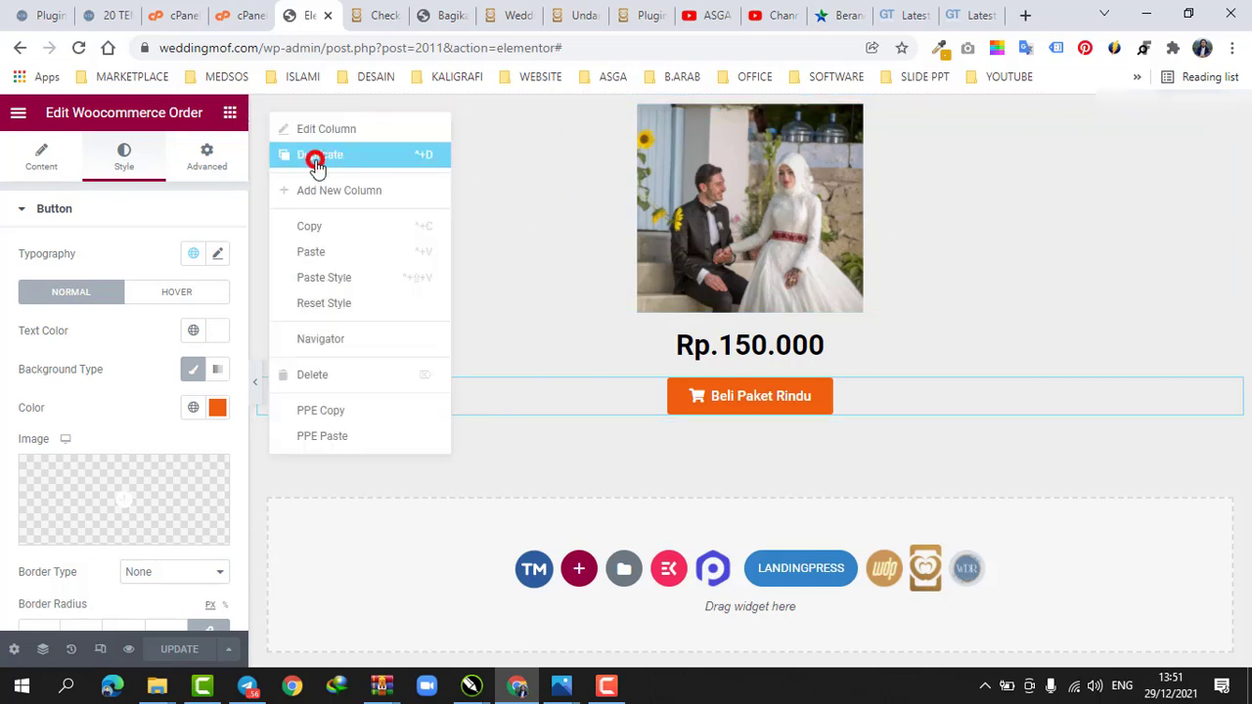
{"action": "left_click", "coordinate": [315, 160]}
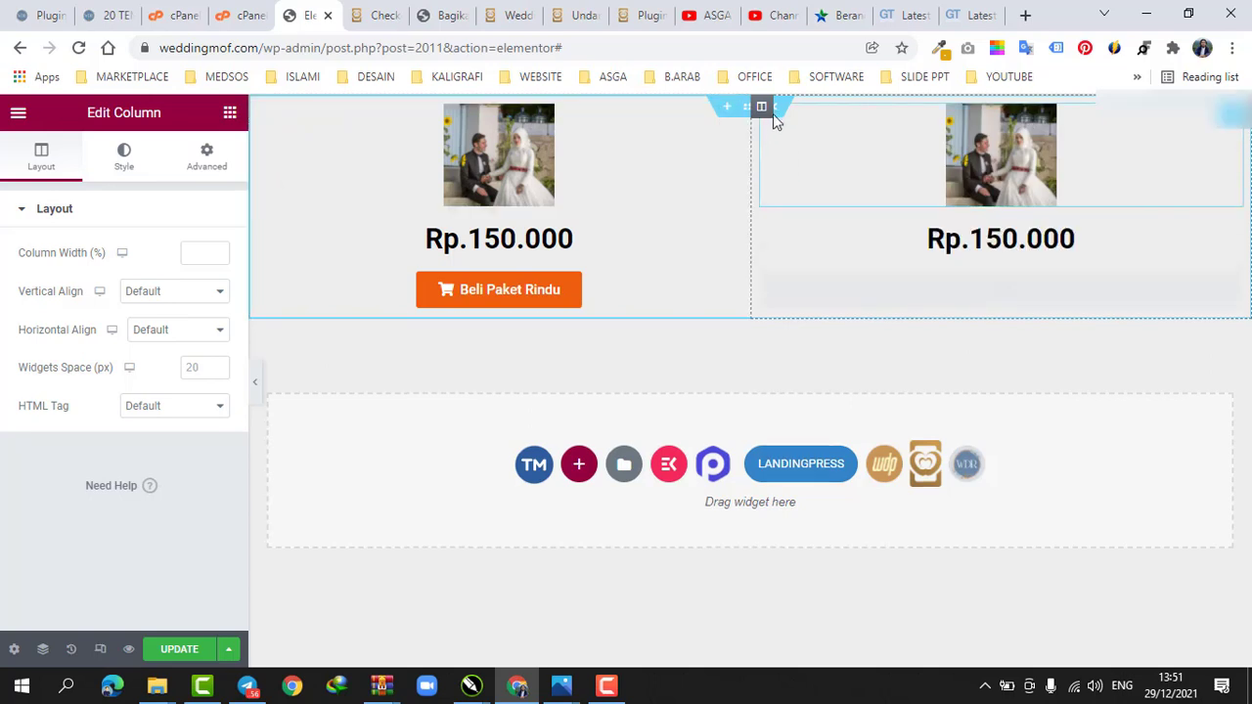
{"action": "right_click", "coordinate": [803, 178]}
{"action": "left_click", "coordinate": [810, 160]}
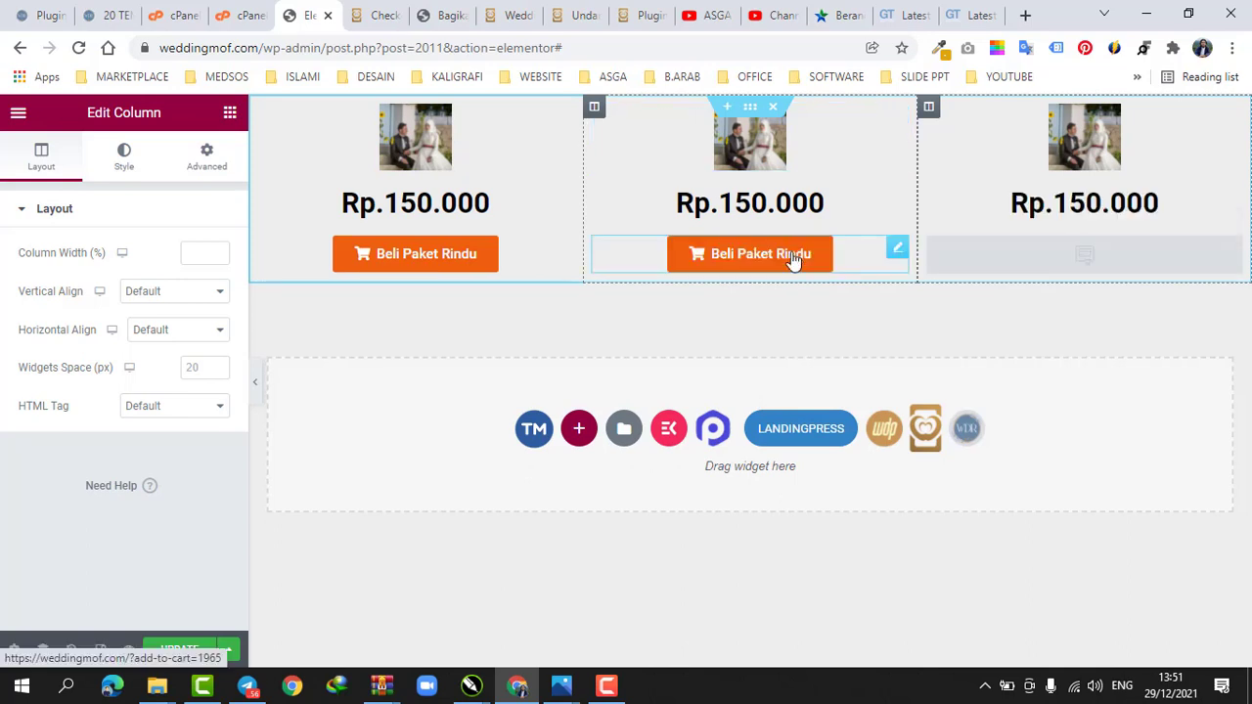
Delete the two duplicated columns so only the original order column remains in the section
{"action": "left_click", "coordinate": [596, 110]}
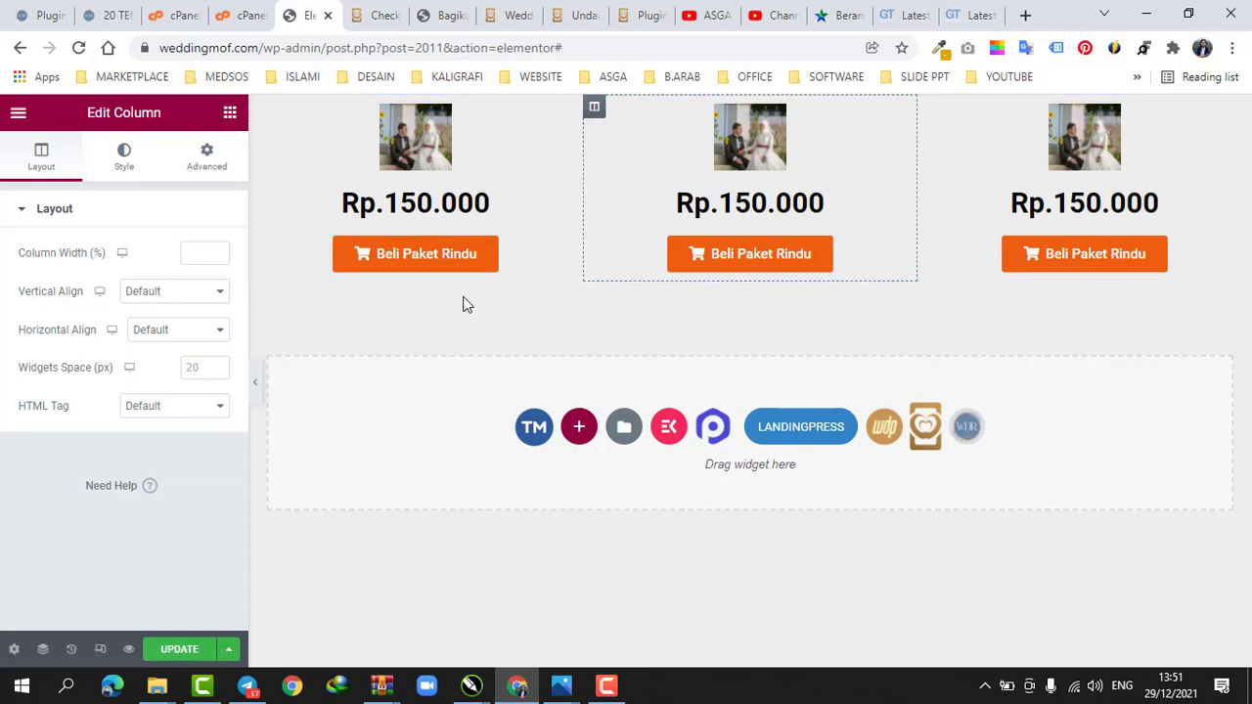
{"action": "right_click", "coordinate": [595, 115]}
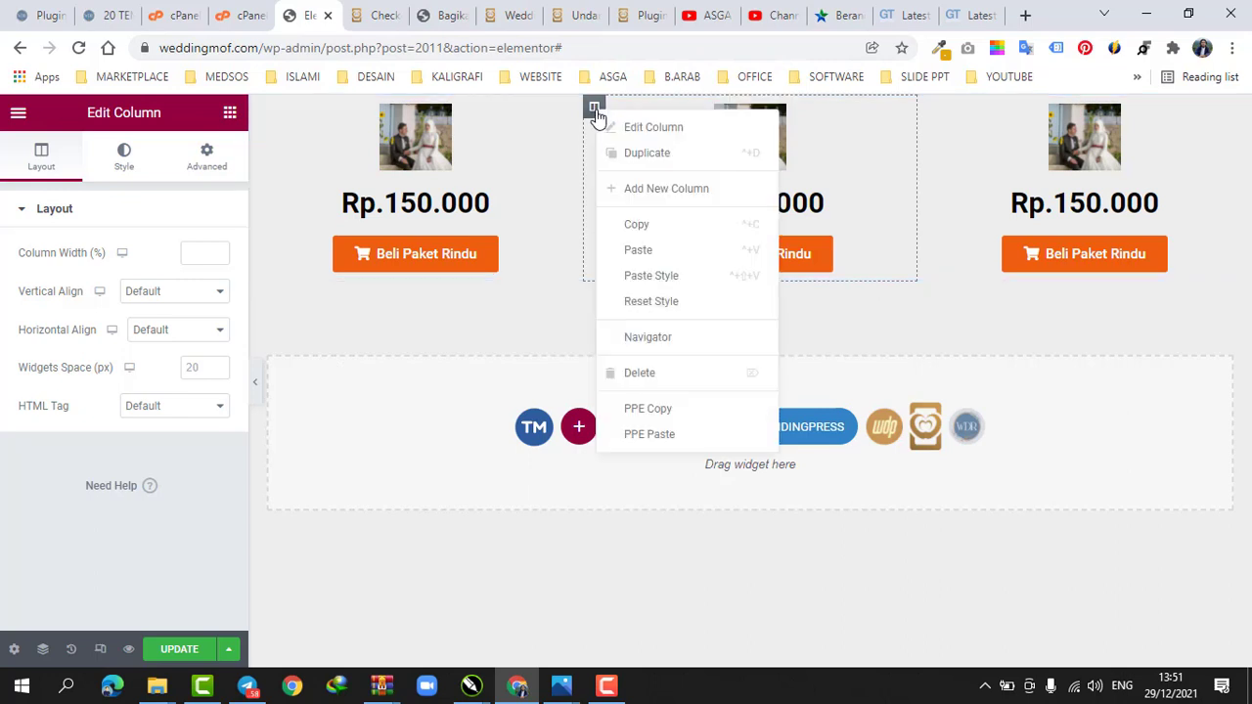
{"action": "left_click", "coordinate": [651, 386]}
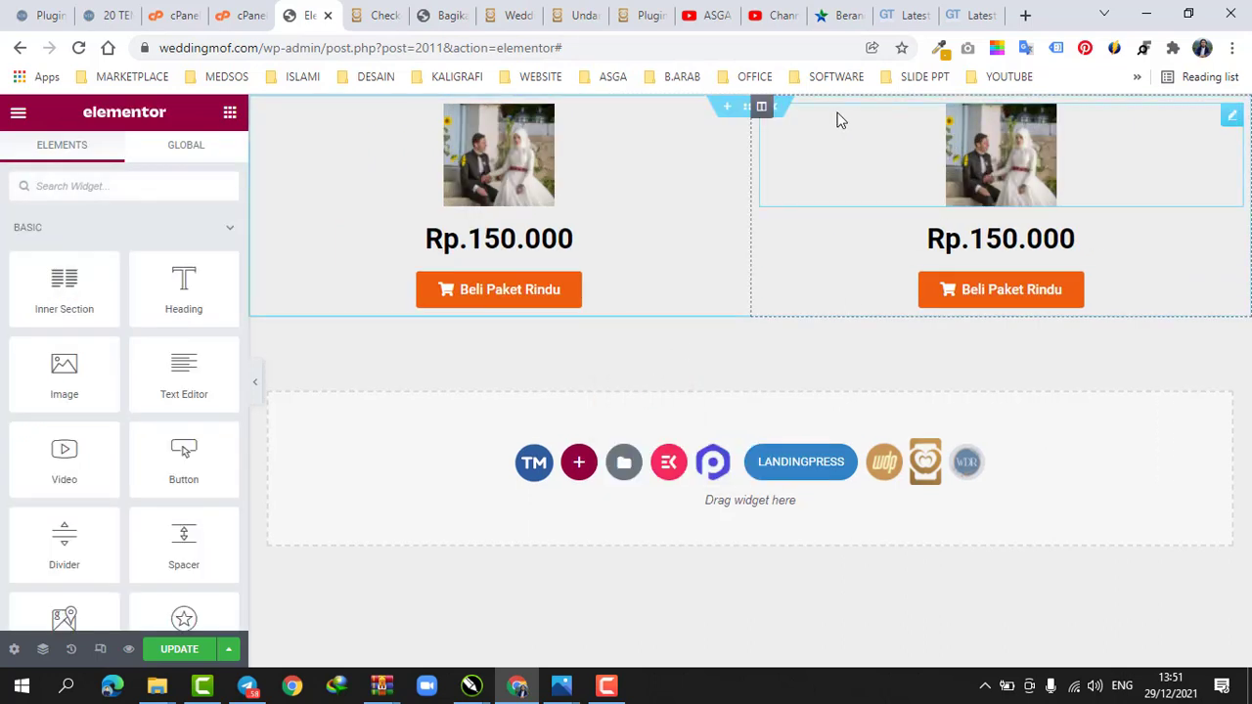
{"action": "right_click", "coordinate": [762, 112]}
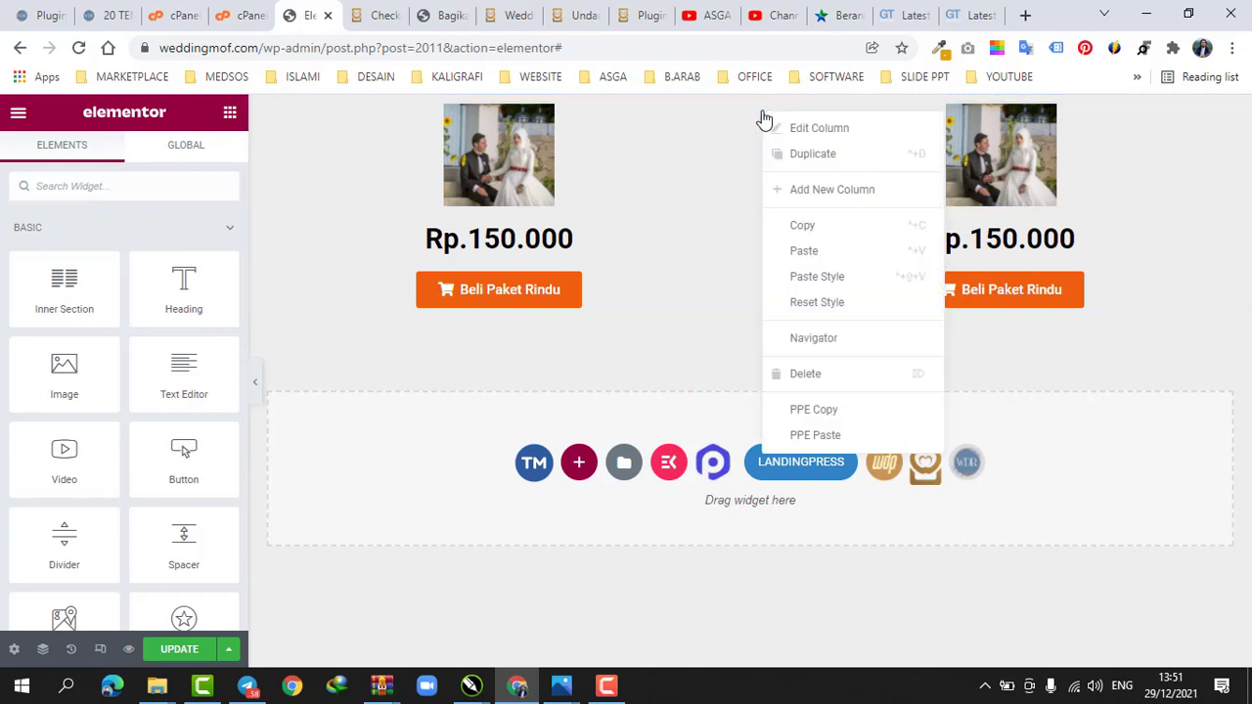
{"action": "left_click", "coordinate": [813, 380]}
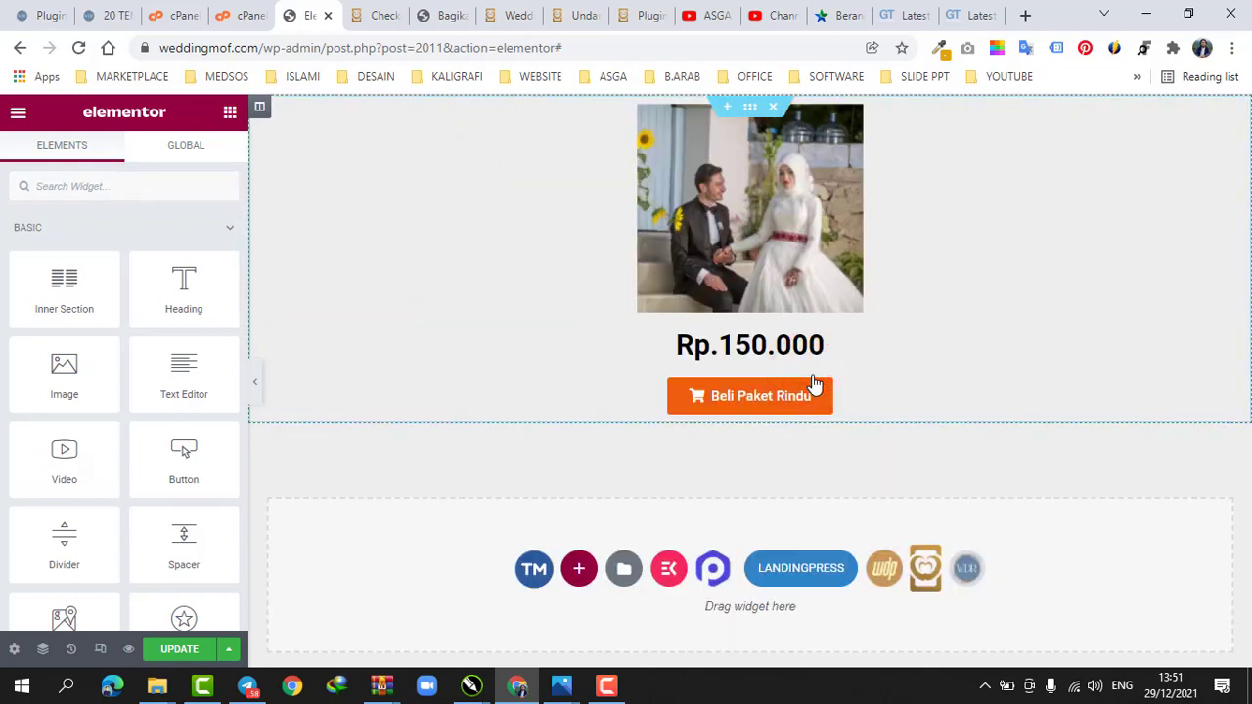